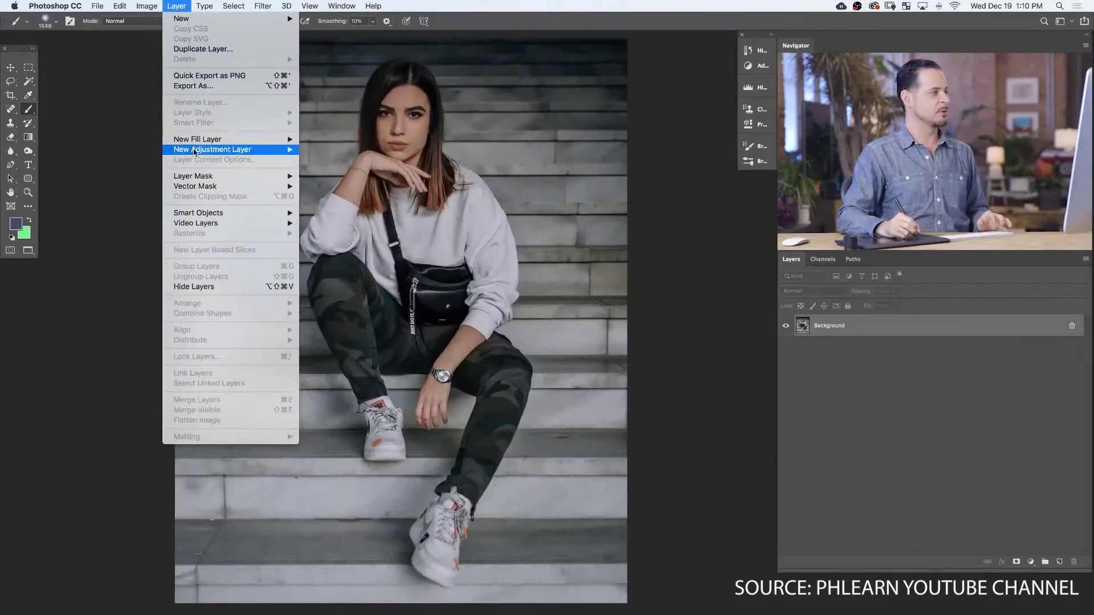
# Step: Add a Curves adjustment layer above the Background and raise the midtones of its RGB curve to brighten the photo
pyautogui.click(325, 170)
pyautogui.press('Return')
pyautogui.moveTo(608, 251); pyautogui.dragTo(608, 231)
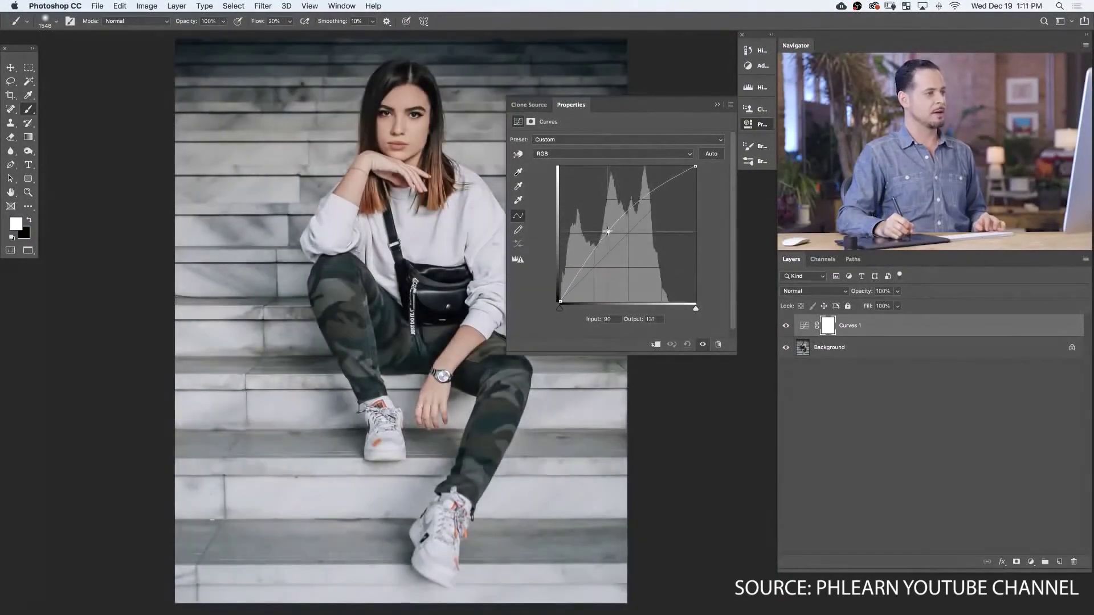
# Step: Invert the Curves 1 mask and paint white over the woman with a smaller soft brush at 50% flow
pyautogui.press('super+i')
pyautogui.moveTo(354, 183); pyautogui.dragTo(319, 183)
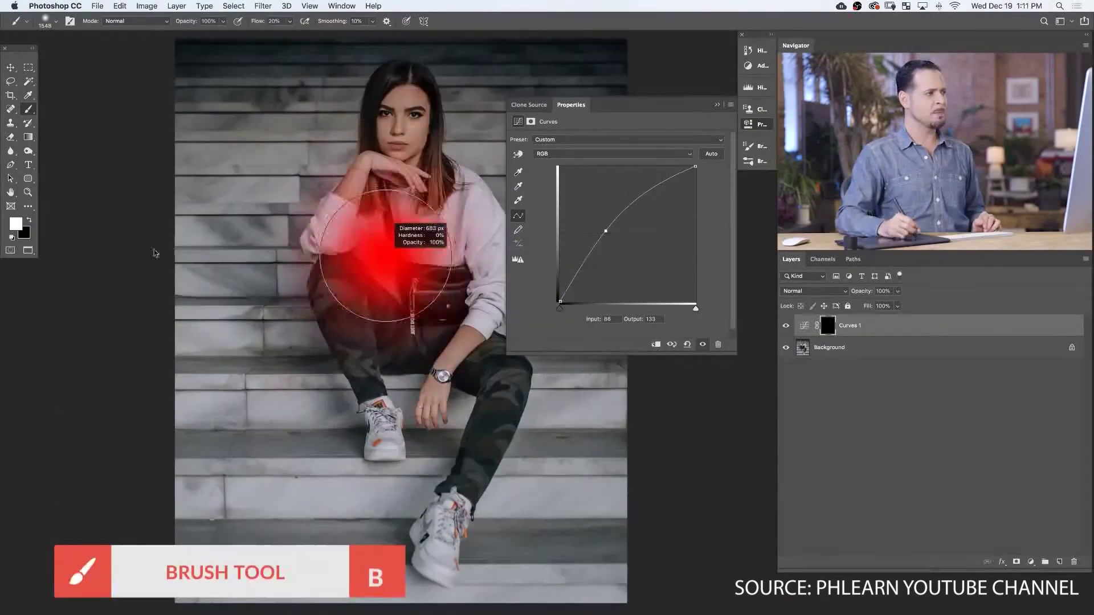
pyautogui.hotkey('shift', '5')
pyautogui.press('[')
pyautogui.press('[')
pyautogui.press('[')
pyautogui.moveTo(461, 239); pyautogui.dragTo(478, 467)
pyautogui.moveTo(445, 370)
pyautogui.mouseDown()
pyautogui.moveTo(399, 216)
pyautogui.moveTo(427, 160)
pyautogui.moveTo(490, 319)
pyautogui.mouseUp()
pyautogui.click(757, 125)
# Step: Apply the merged RGB image to the Curves 1 mask with Multiply blending at 100% opacity and display the mask
pyautogui.click(147, 6)
pyautogui.click(159, 164)
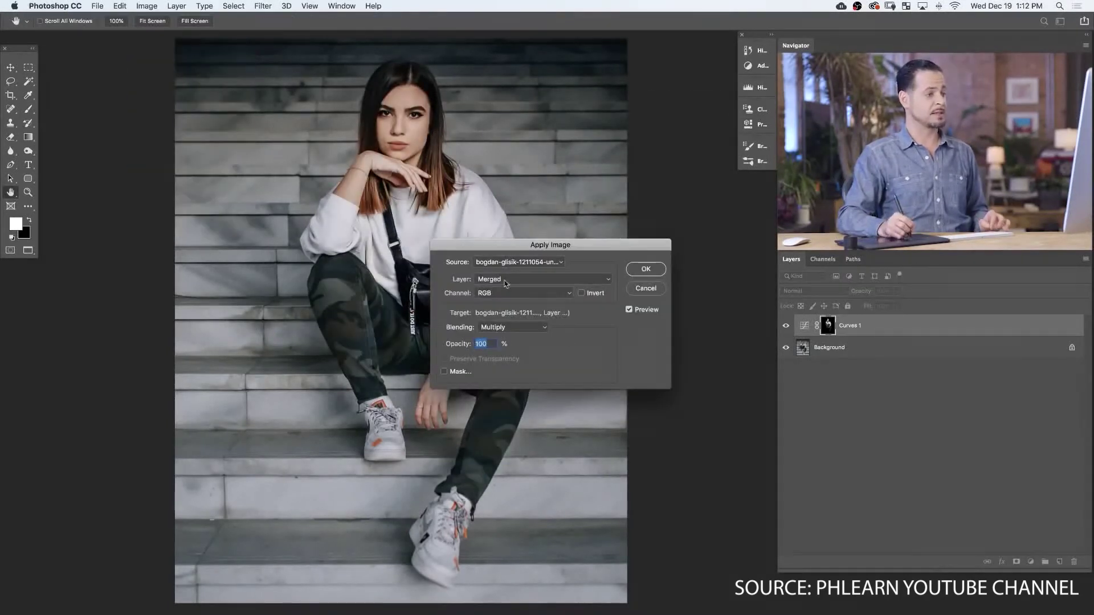
pyautogui.click(646, 269)
pyautogui.keyDown('alt'); pyautogui.click(827, 325); pyautogui.keyUp('alt')
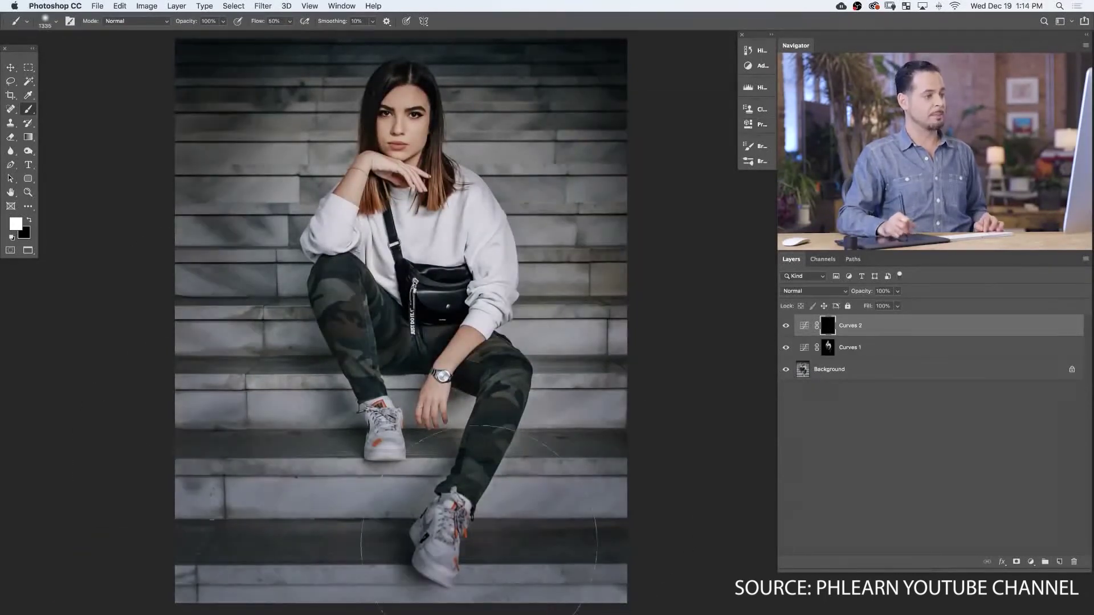
# Step: Apply the image to the mask of the Curves 2 layer with Apply Image
pyautogui.click(147, 6)
pyautogui.click(167, 166)
pyautogui.click(644, 269)
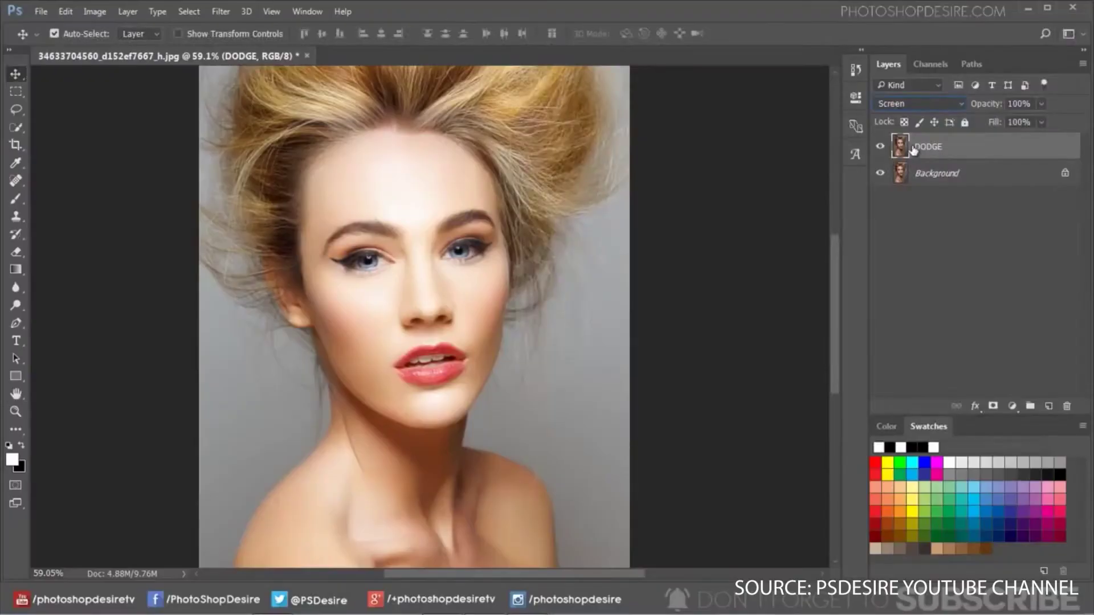
# Step: Restrict the DODGE layer's tonal blending with Blend If, and limit the Multiply BURN layer by lowering its underlying-layer white point
pyautogui.doubleClick(913, 149)
pyautogui.moveTo(736, 352); pyautogui.dragTo(838, 355)
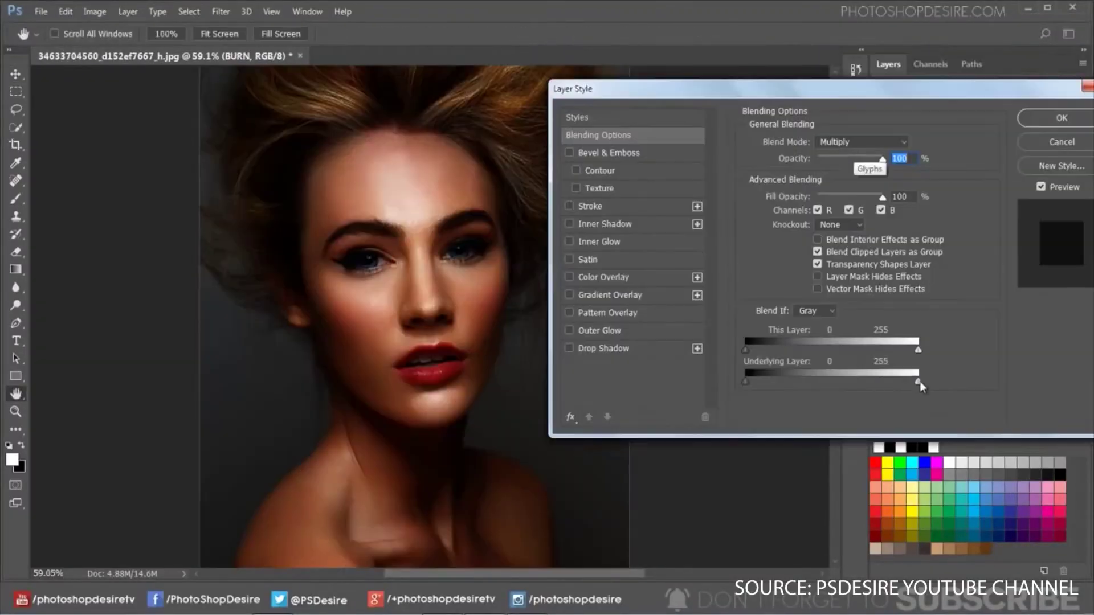
pyautogui.moveTo(920, 381); pyautogui.dragTo(806, 381)
pyautogui.click(1033, 119)
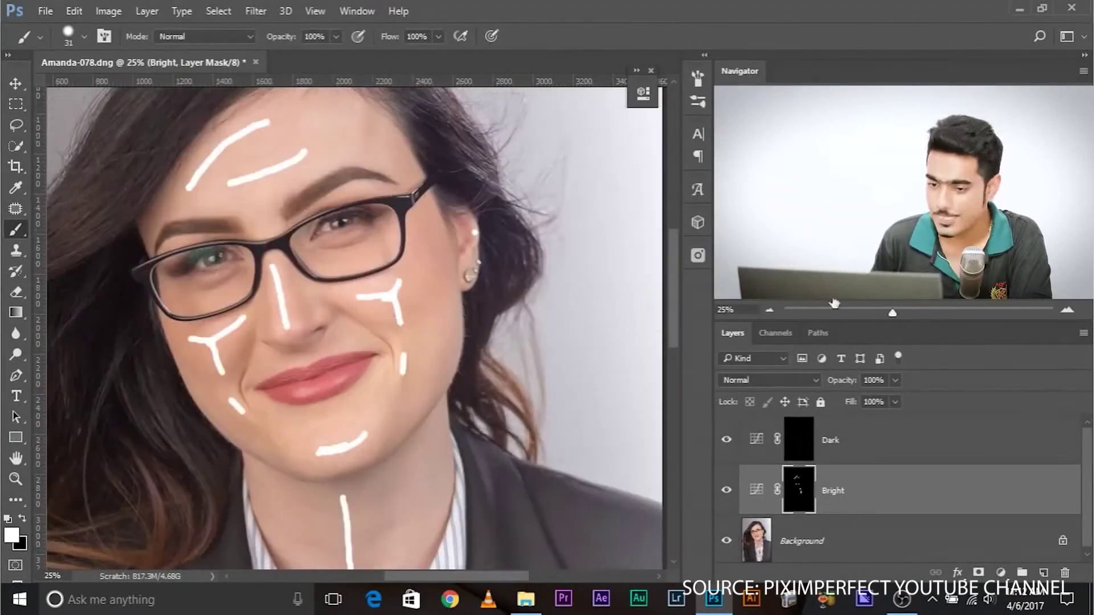
# Step: Feather the Bright layer's mask to soften the painted highlights, and open the Dark layer's opacity for editing
pyautogui.click(365, 13)
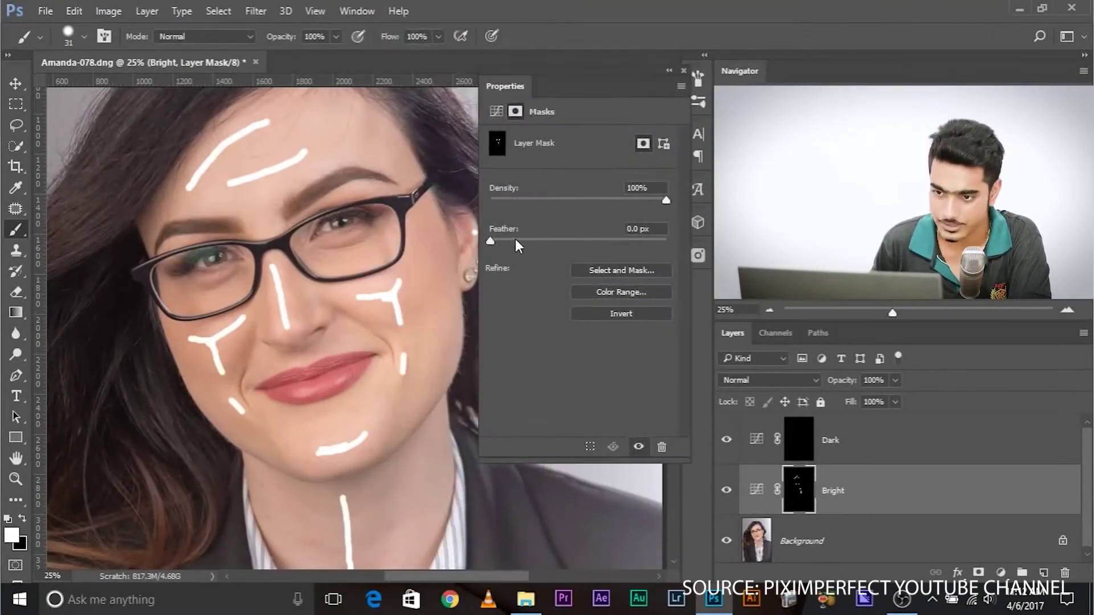
pyautogui.moveTo(515, 238); pyautogui.dragTo(585, 241)
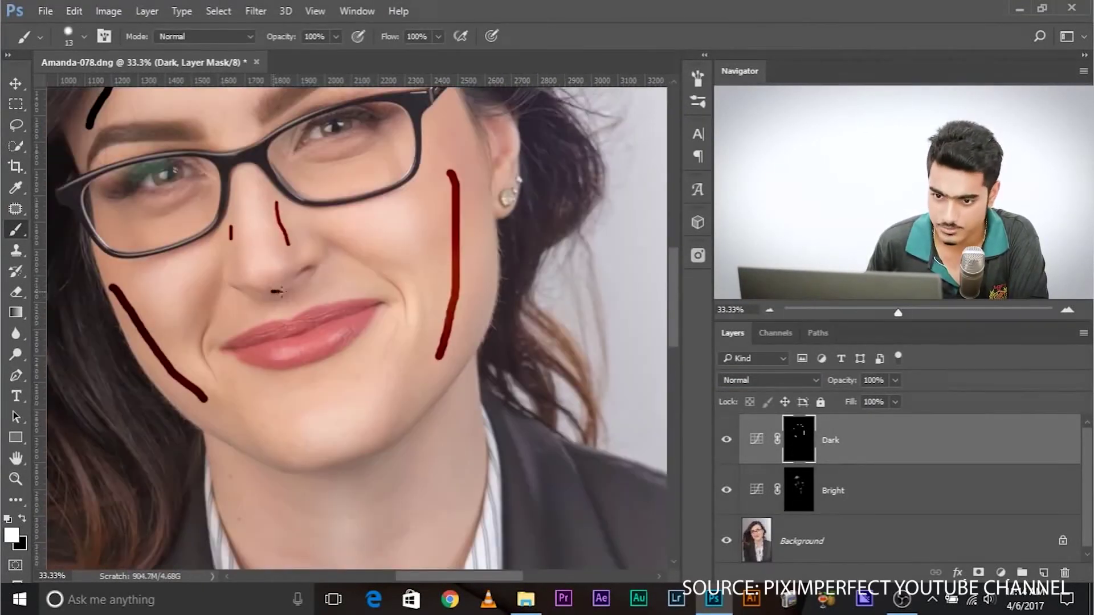
pyautogui.moveTo(350, 324); pyautogui.dragTo(351, 426)
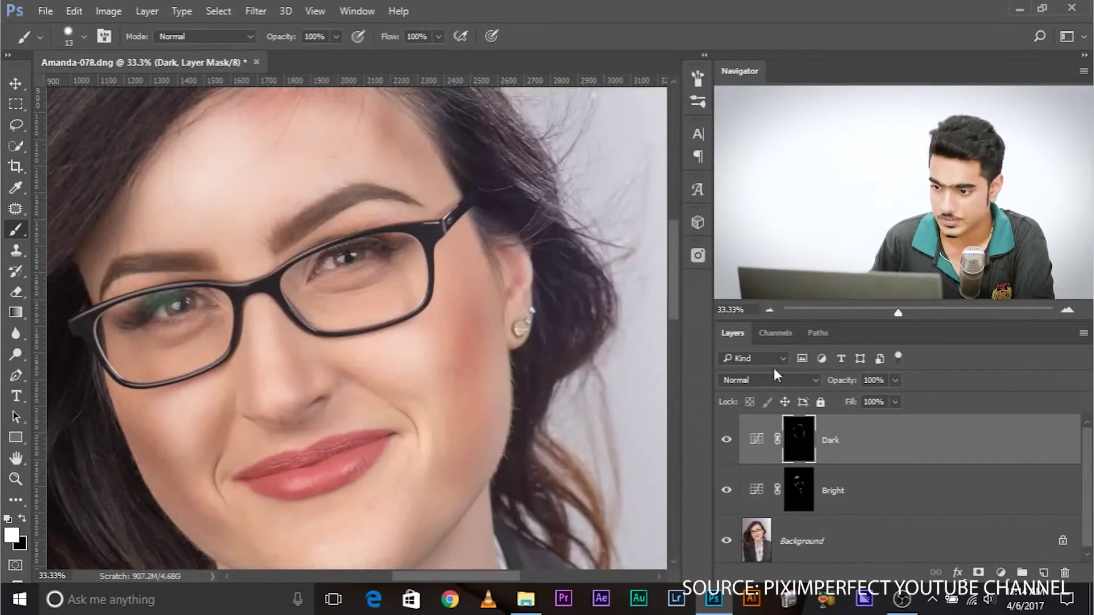
pyautogui.click(895, 380)
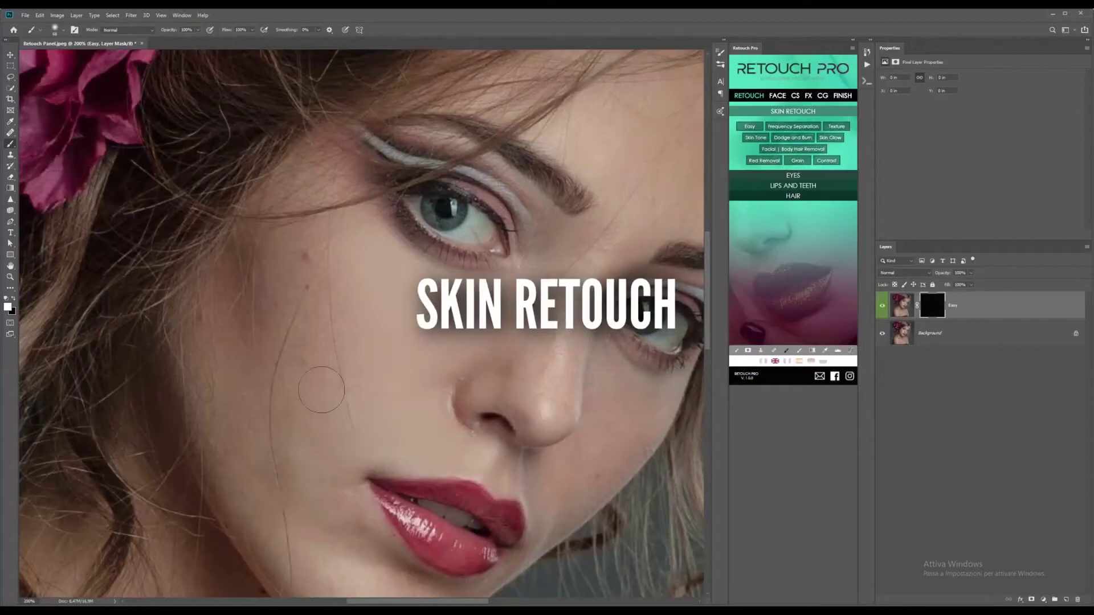
# Step: Paint over the cheek skin on the Easy layer's mask in the portrait with the flower
pyautogui.moveTo(342, 330); pyautogui.dragTo(357, 459)
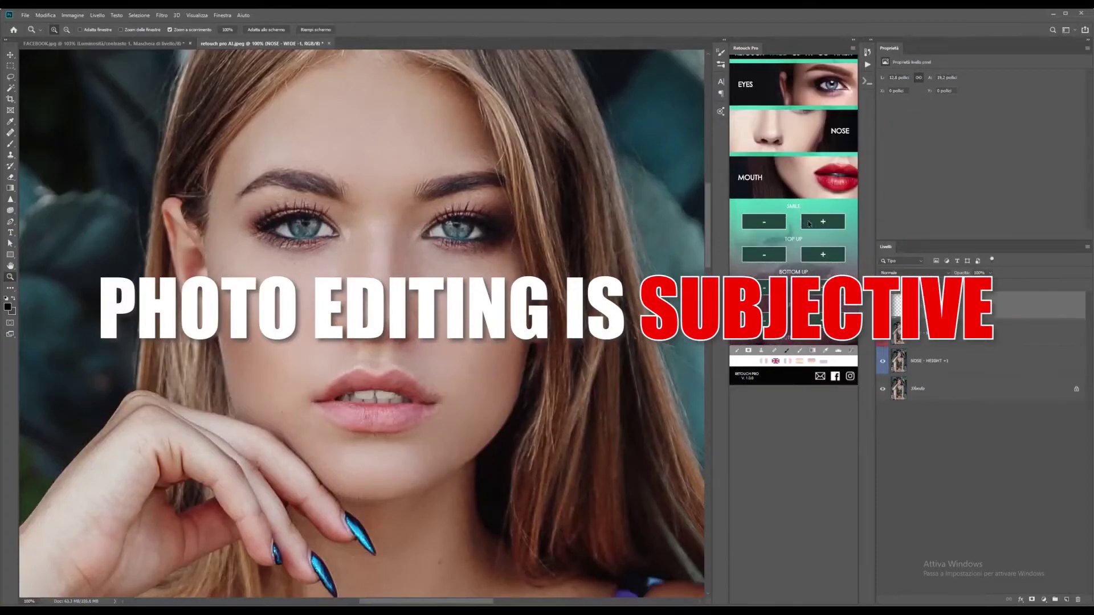
pyautogui.click(442, 404)
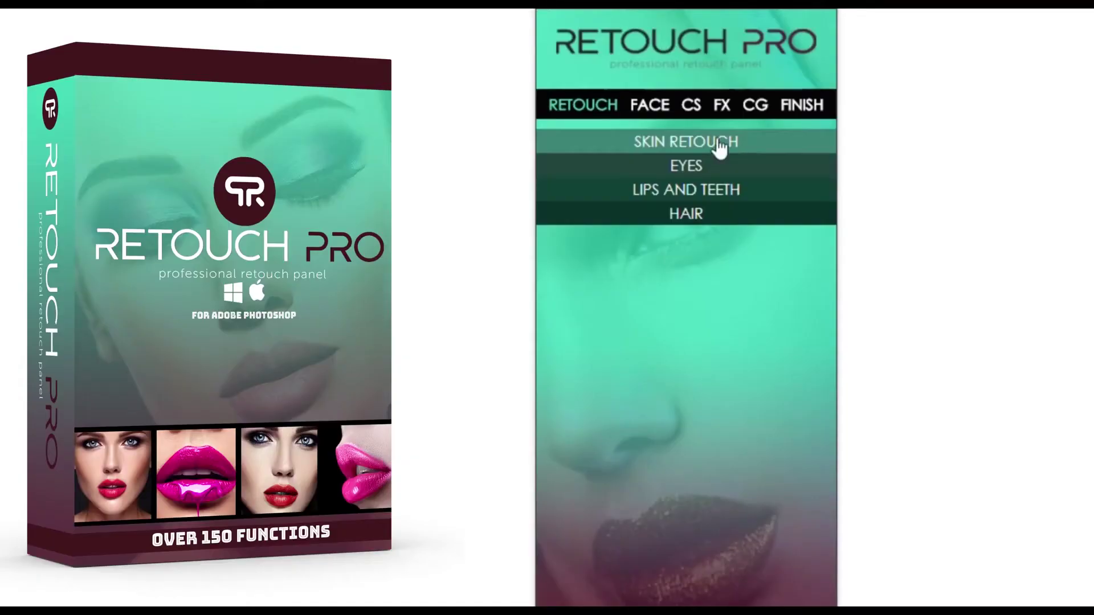
# Step: Browse the Eyes, Face and FX sections of the Retouch Pro panel
pyautogui.click(712, 164)
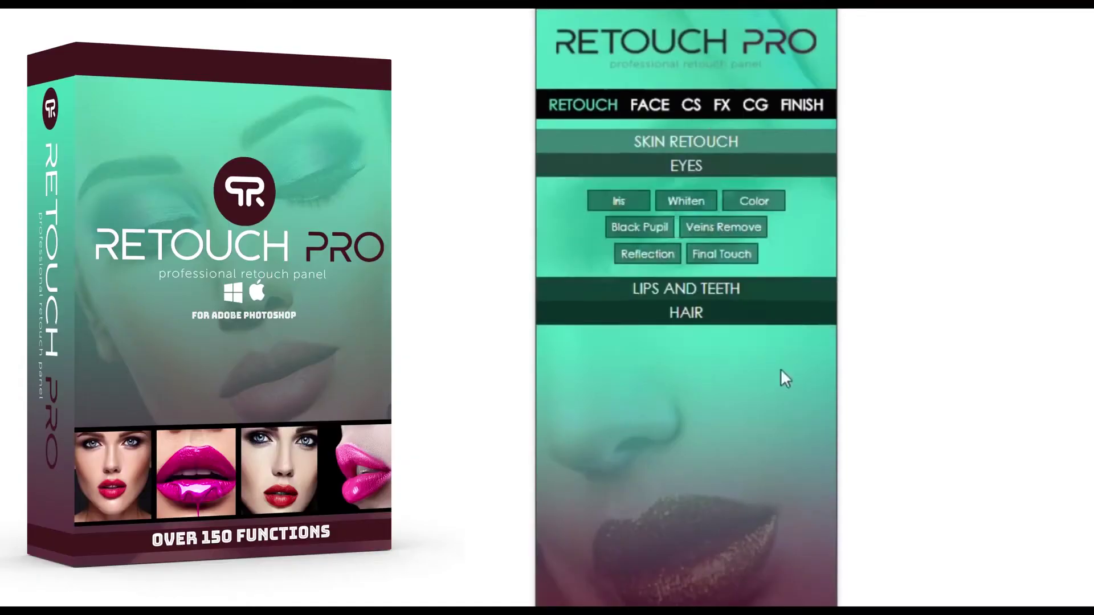
pyautogui.click(656, 108)
pyautogui.click(794, 287)
pyautogui.click(721, 105)
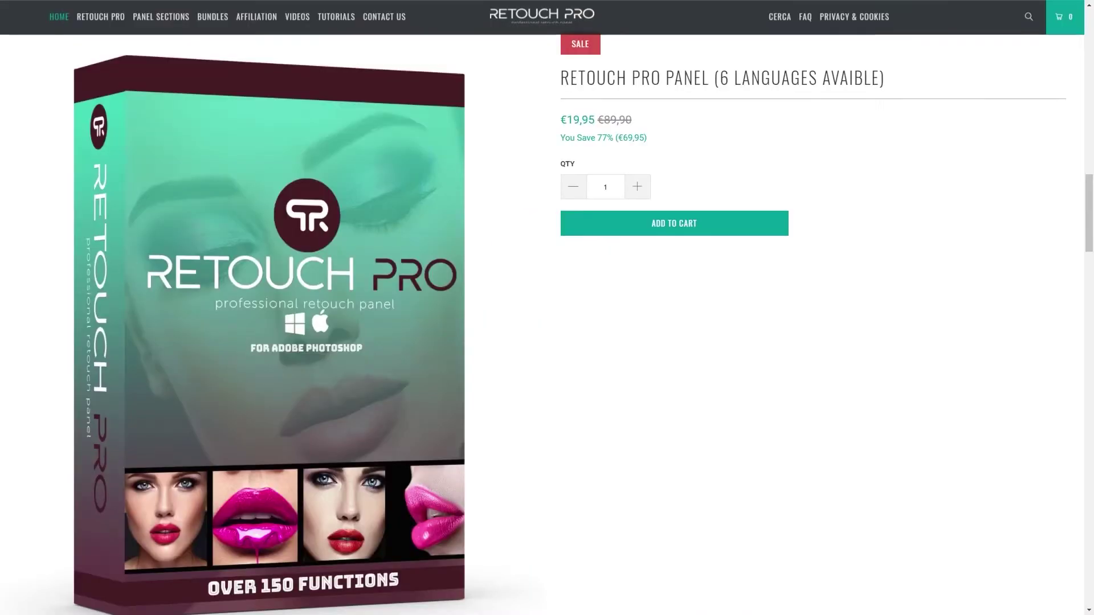
# Step: Proceed to checkout with one Retouch Pro Panel and apply the promotional discount code to the order
pyautogui.click(964, 170)
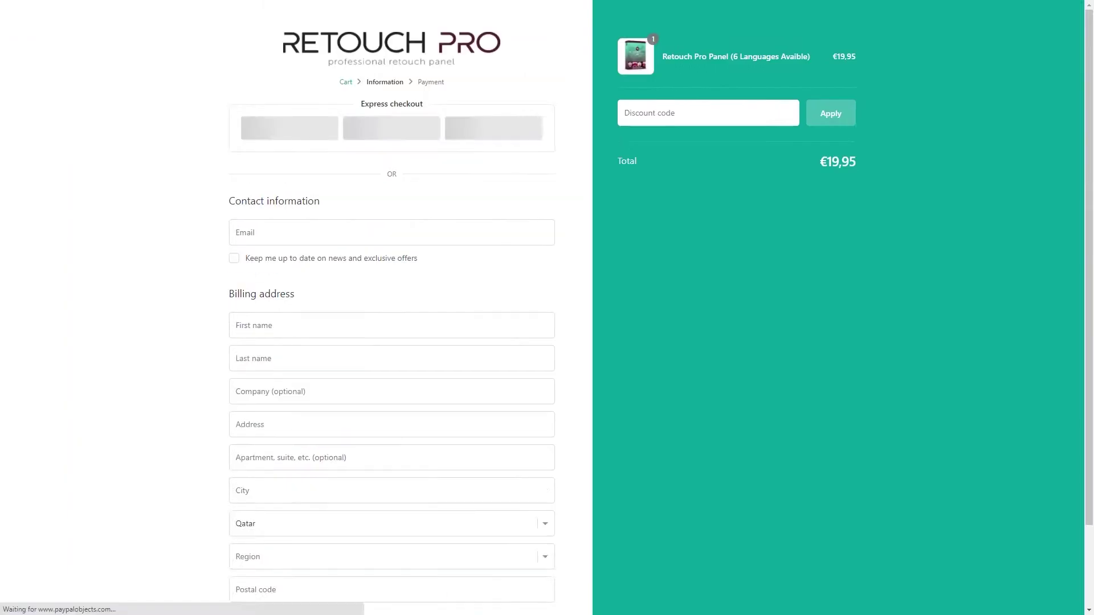
pyautogui.click(712, 117)
pyautogui.write('OMARRASECORTIZ')
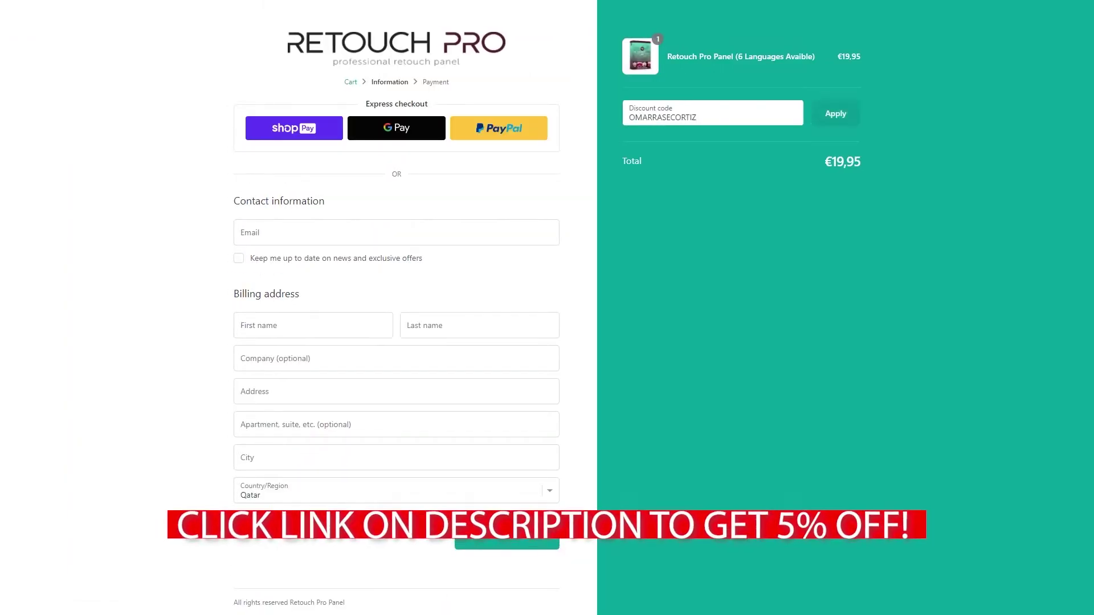
pyautogui.press('Return')
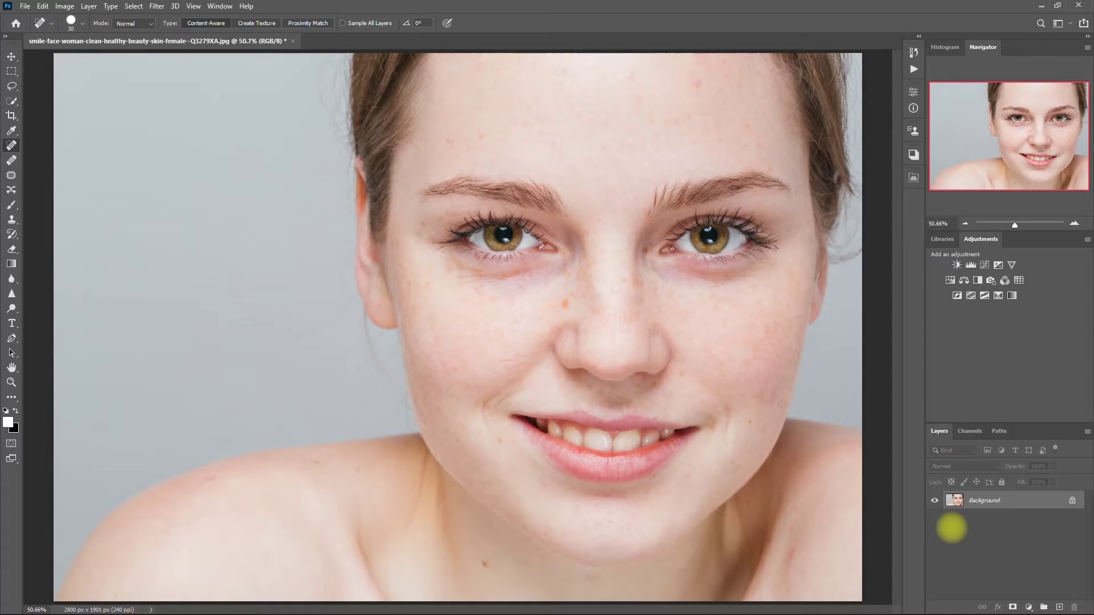
# Step: Duplicate the Background layer and remove the blemishes on the neck and face with the Spot Healing Brush
pyautogui.hotkey('ctrl', 'j')
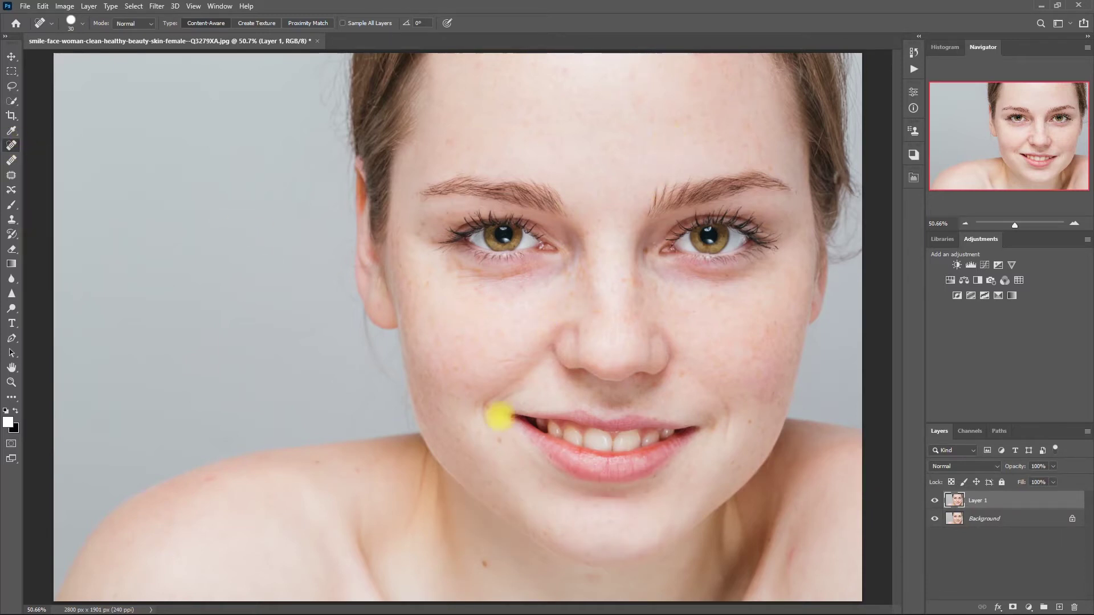
pyautogui.click(486, 565)
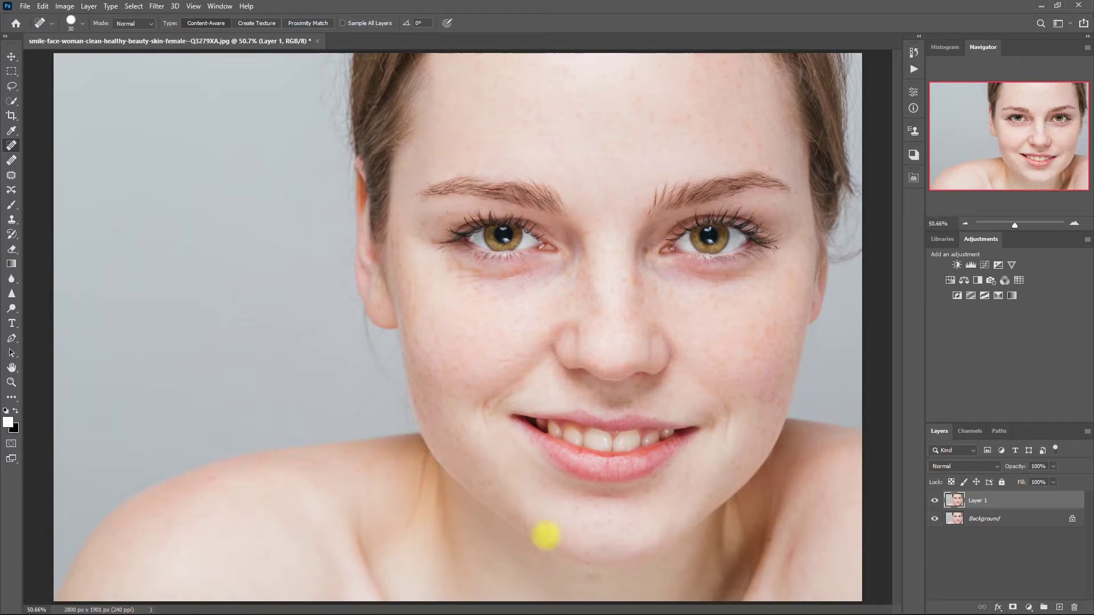
pyautogui.click(411, 294)
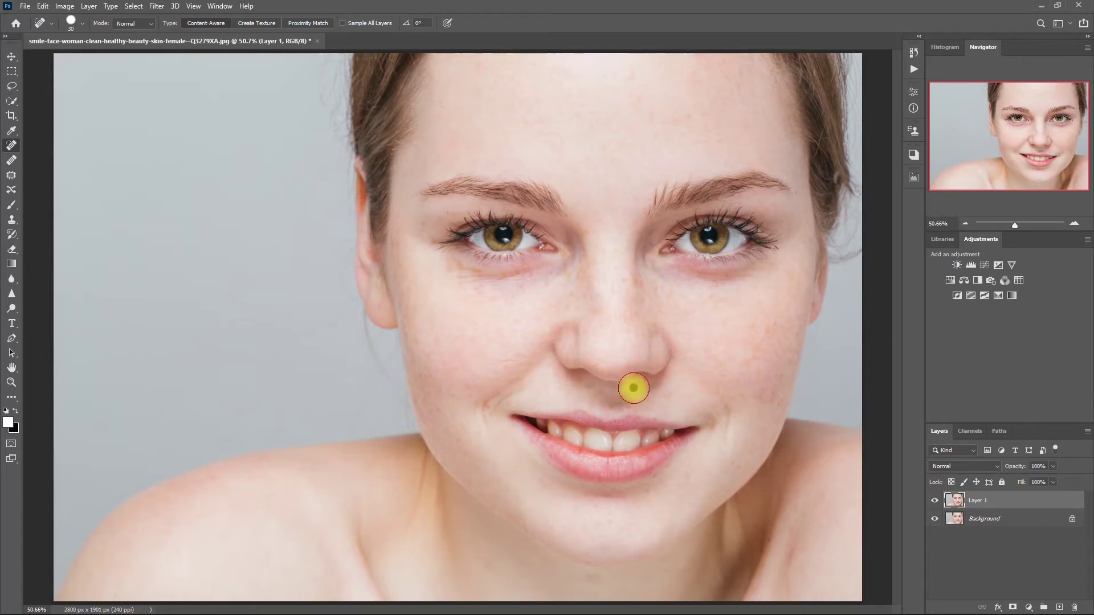
pyautogui.click(726, 275)
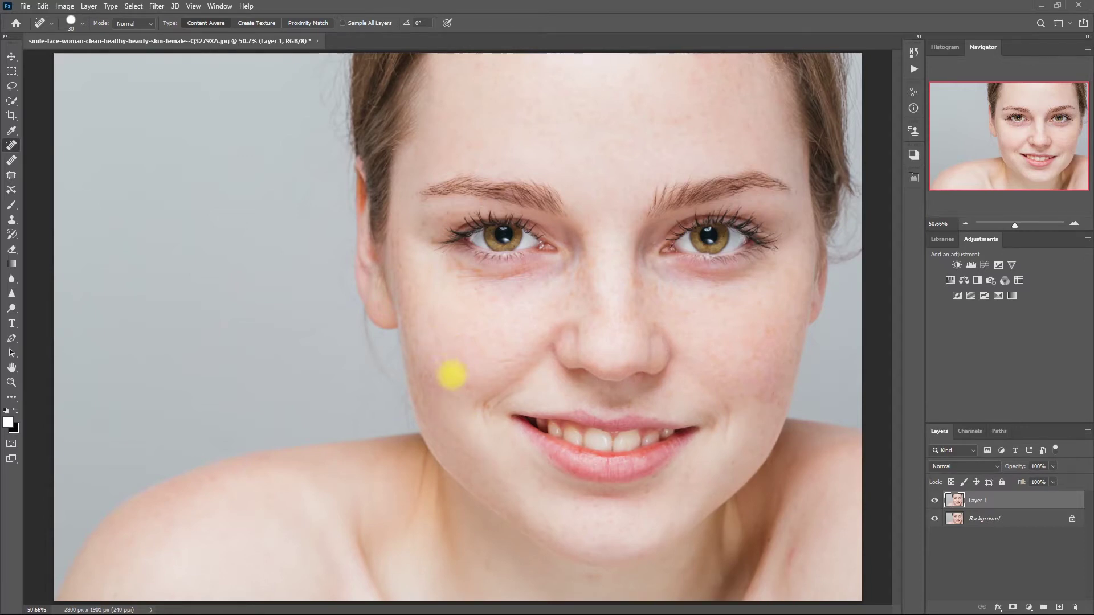
# Step: Create an Easy skin retouch layer with the Retouch Pro panel, activate its soft brush and collapse the panel
pyautogui.click(913, 177)
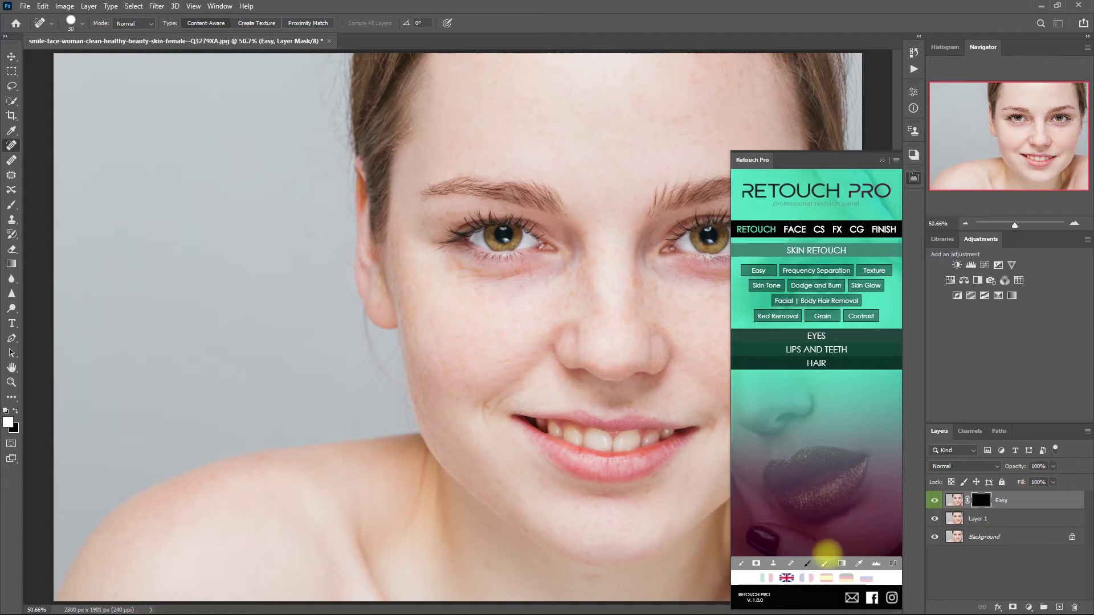
pyautogui.click(824, 564)
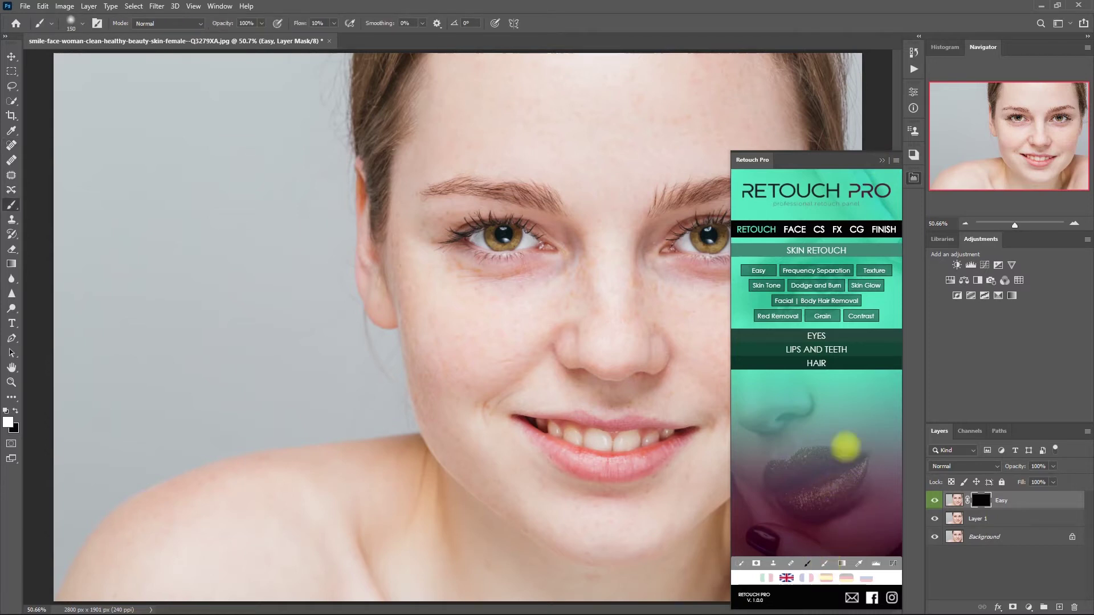
pyautogui.click(882, 160)
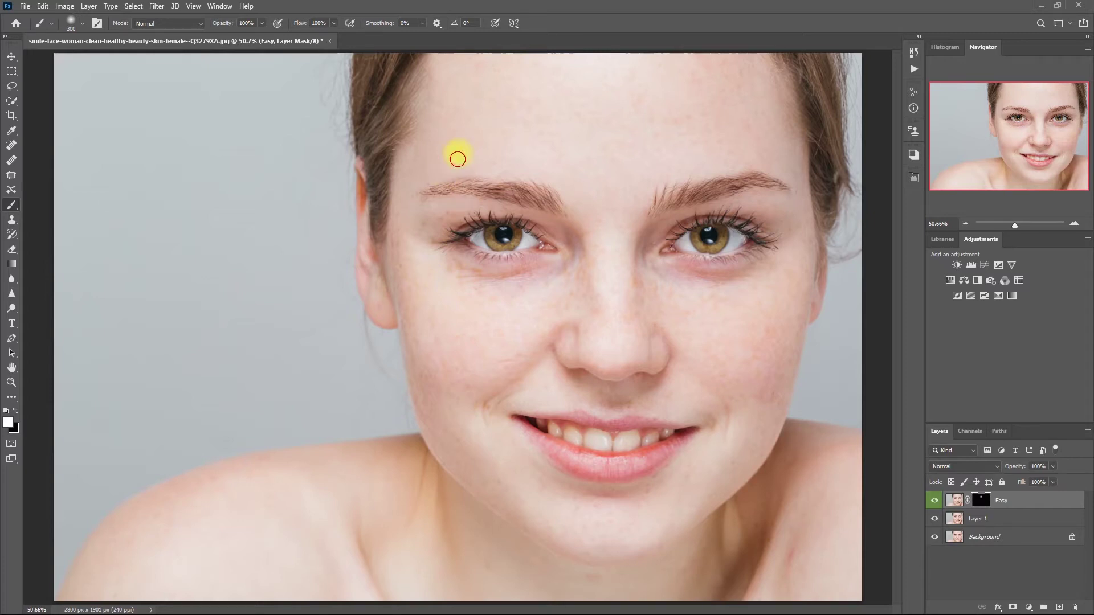
# Step: Paint white on the Easy layer's mask over the forehead, cheeks, nose and chin with a 300 px brush at 100% flow
pyautogui.moveTo(516, 317)
pyautogui.mouseDown()
pyautogui.moveTo(593, 126)
pyautogui.moveTo(663, 161)
pyautogui.moveTo(695, 111)
pyautogui.mouseUp()
pyautogui.moveTo(549, 362); pyautogui.dragTo(429, 274)
pyautogui.moveTo(614, 529)
pyautogui.mouseDown()
pyautogui.moveTo(614, 506)
pyautogui.moveTo(546, 393)
pyautogui.moveTo(682, 472)
pyautogui.moveTo(740, 271)
pyautogui.moveTo(761, 339)
pyautogui.moveTo(751, 86)
pyautogui.moveTo(728, 268)
pyautogui.mouseUp()
pyautogui.moveTo(550, 220); pyautogui.dragTo(532, 239)
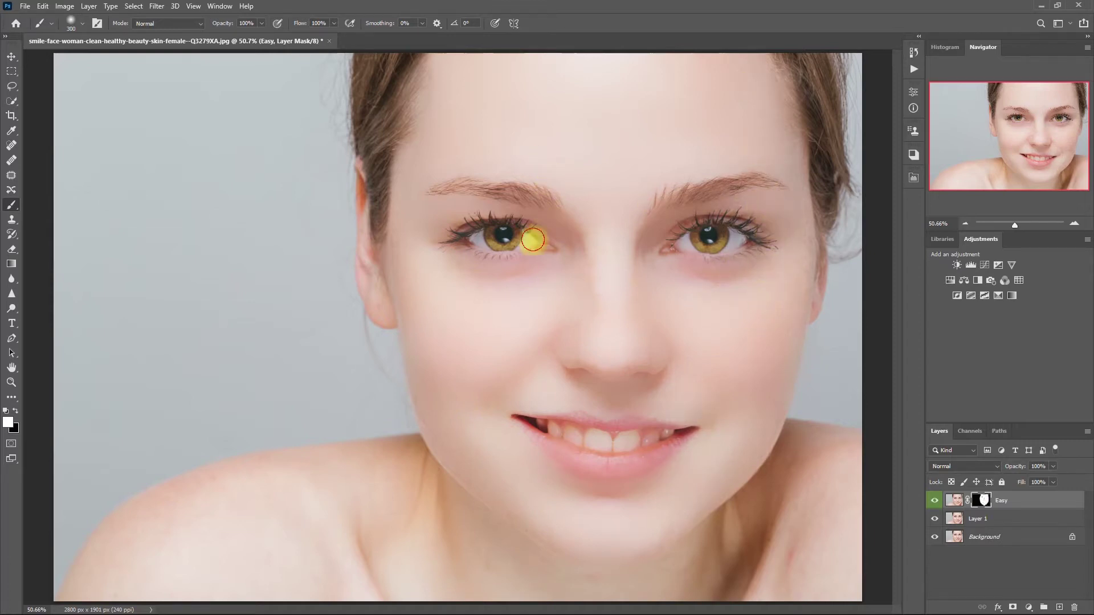
# Step: Display the Easy mask on its own and fill the grey gaps across the forehead area with a 125 px white brush
pyautogui.press('[')
pyautogui.press('[')
pyautogui.press('[')
pyautogui.press('[')
pyautogui.press('[')
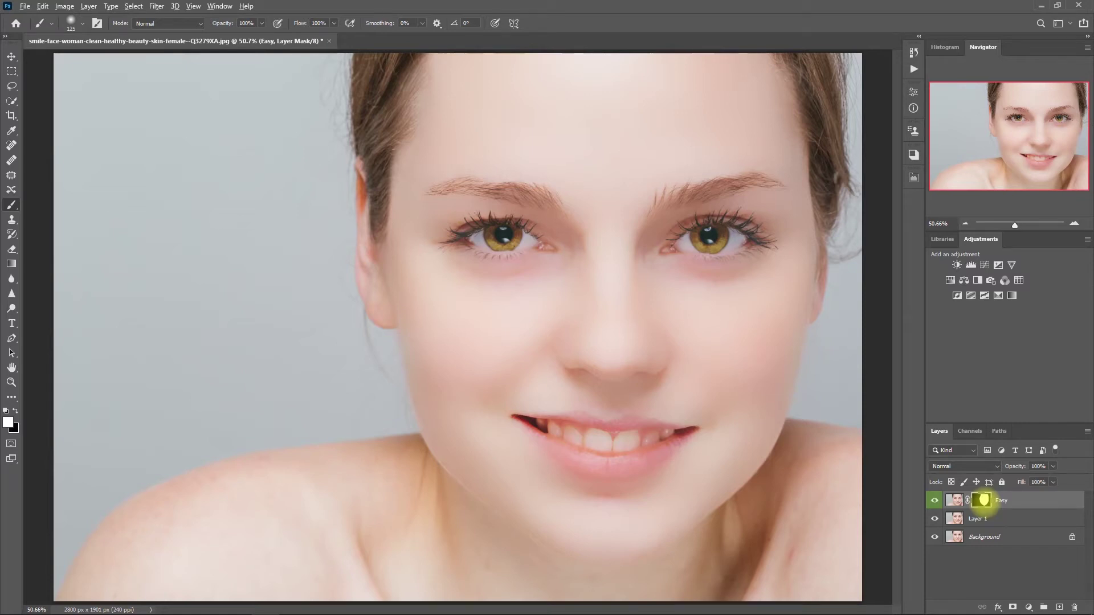
pyautogui.keyDown('alt'); pyautogui.click(984, 501); pyautogui.keyUp('alt')
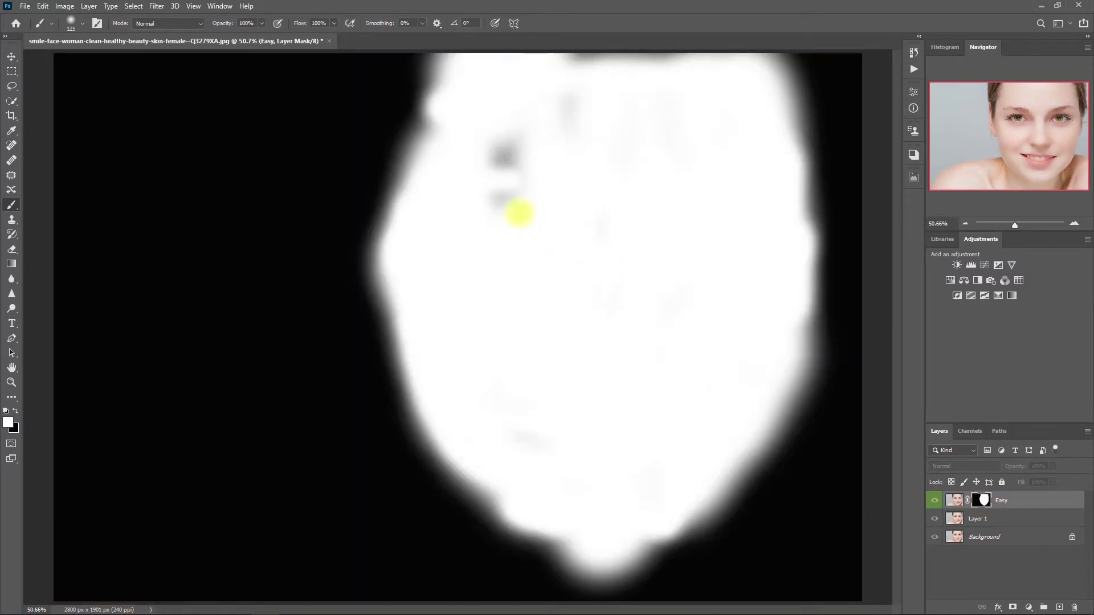
pyautogui.moveTo(516, 208)
pyautogui.mouseDown()
pyautogui.moveTo(503, 142)
pyautogui.moveTo(586, 75)
pyautogui.moveTo(635, 66)
pyautogui.mouseUp()
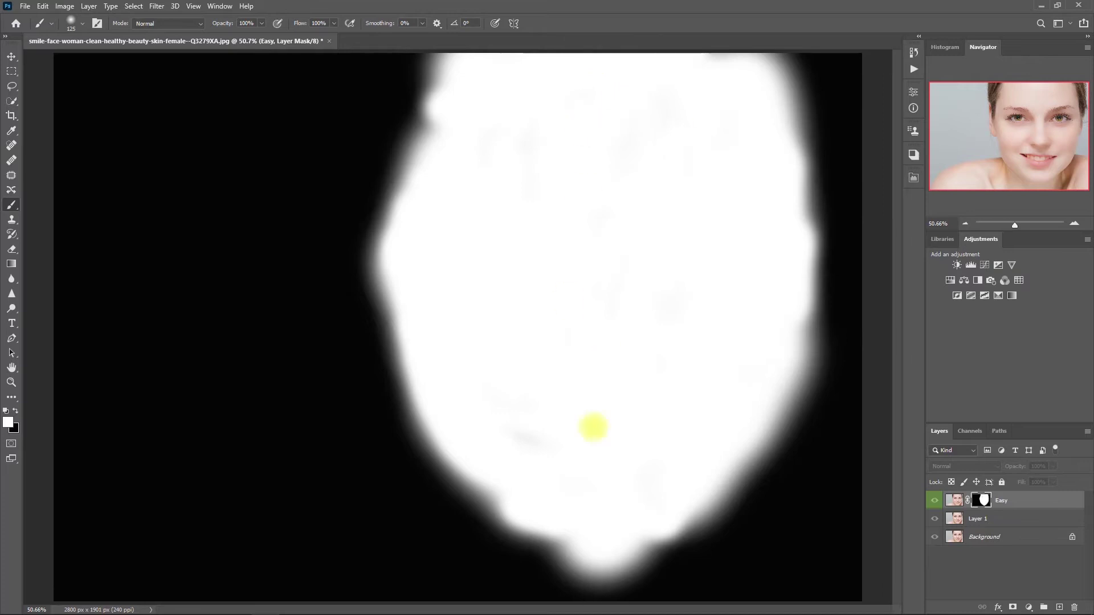
# Step: Enlarge the brush to 400 px and paint the remaining grey patches of the Easy mask's face area solid white
pyautogui.press(']')
pyautogui.press(']')
pyautogui.press(']')
pyautogui.moveTo(476, 347); pyautogui.dragTo(590, 508)
pyautogui.moveTo(706, 91); pyautogui.dragTo(702, 290)
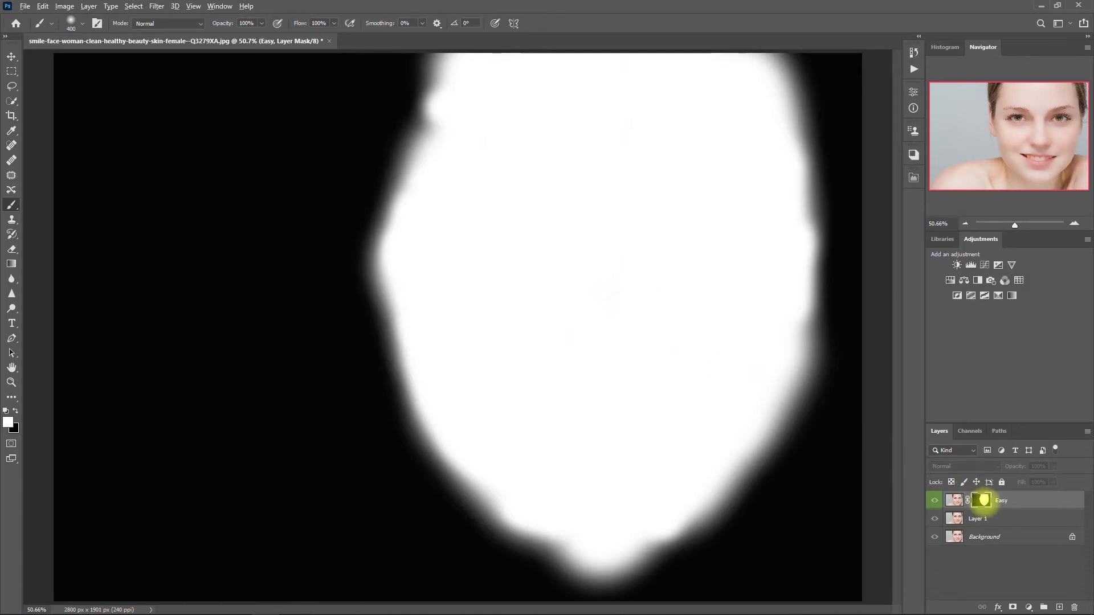
# Step: Return from the mask view to the photo and toggle the Easy layer's visibility to compare before and after
pyautogui.keyDown('alt'); pyautogui.click(984, 500); pyautogui.keyUp('alt')
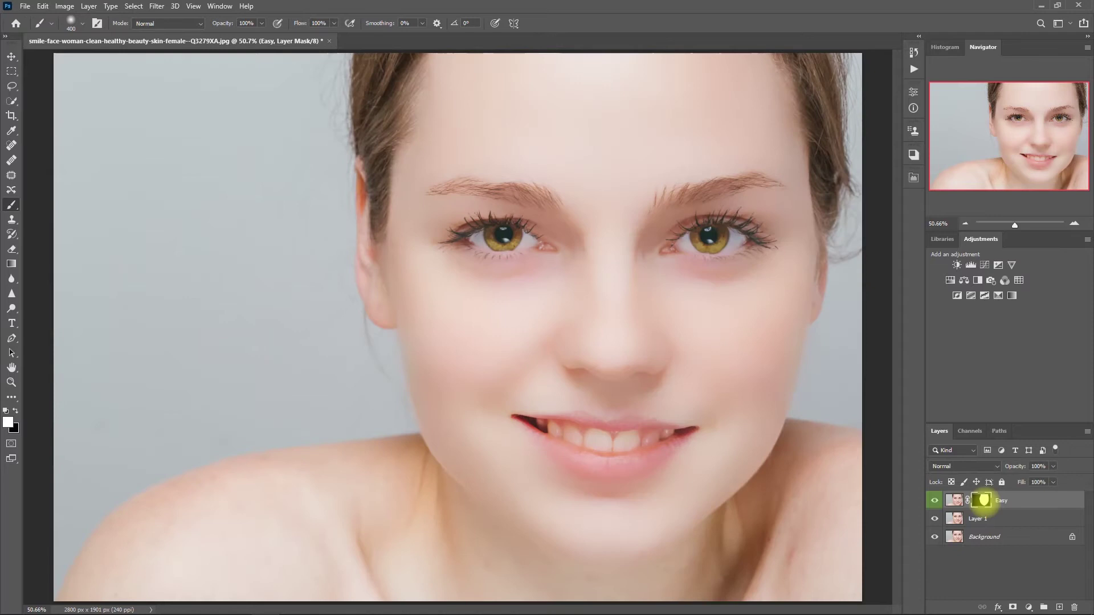
pyautogui.click(934, 500)
pyautogui.click(934, 500)
# Step: Paint black on the Easy mask over the eyebrows, eyes, lips and teeth with brushes from 125 down to 50 px to restore detail
pyautogui.press('[')
pyautogui.press('[')
pyautogui.press('[')
pyautogui.press('[')
pyautogui.press('[')
pyautogui.press('[')
pyautogui.press('[')
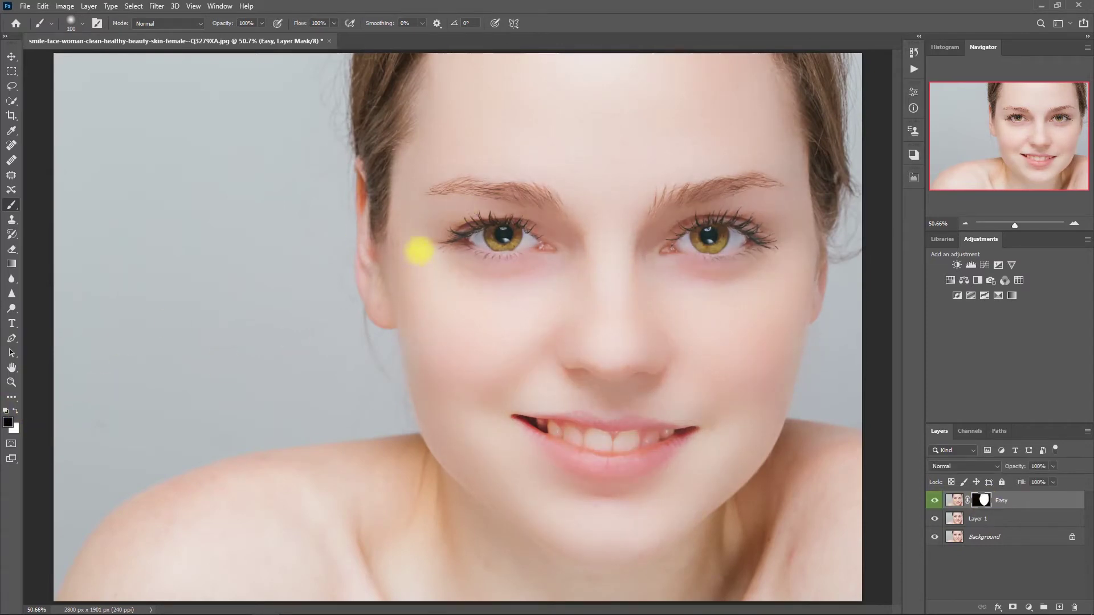
pyautogui.press(']')
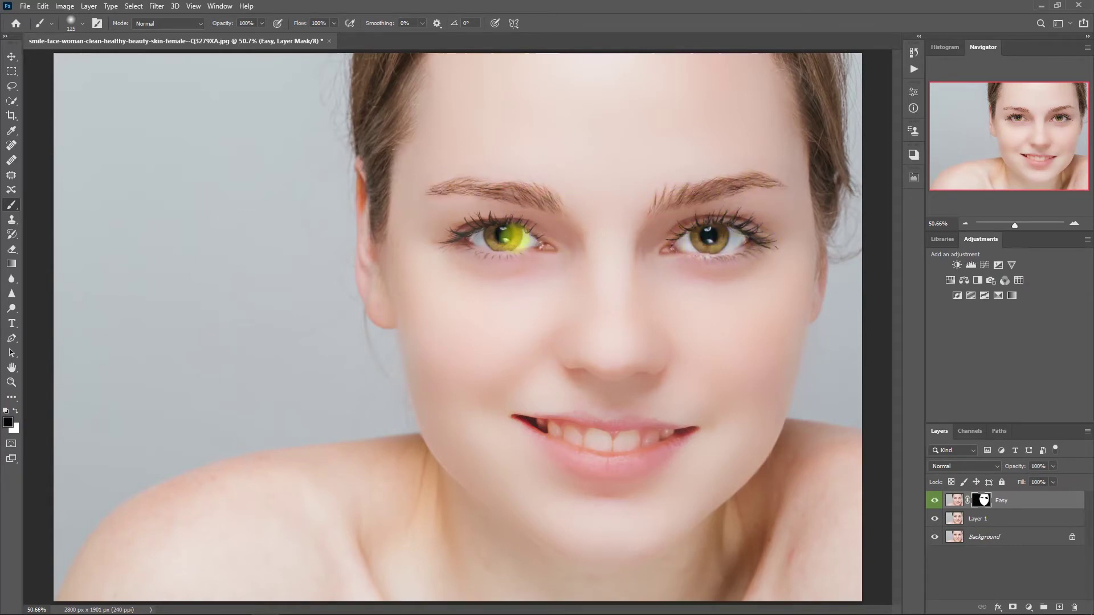
pyautogui.press('[')
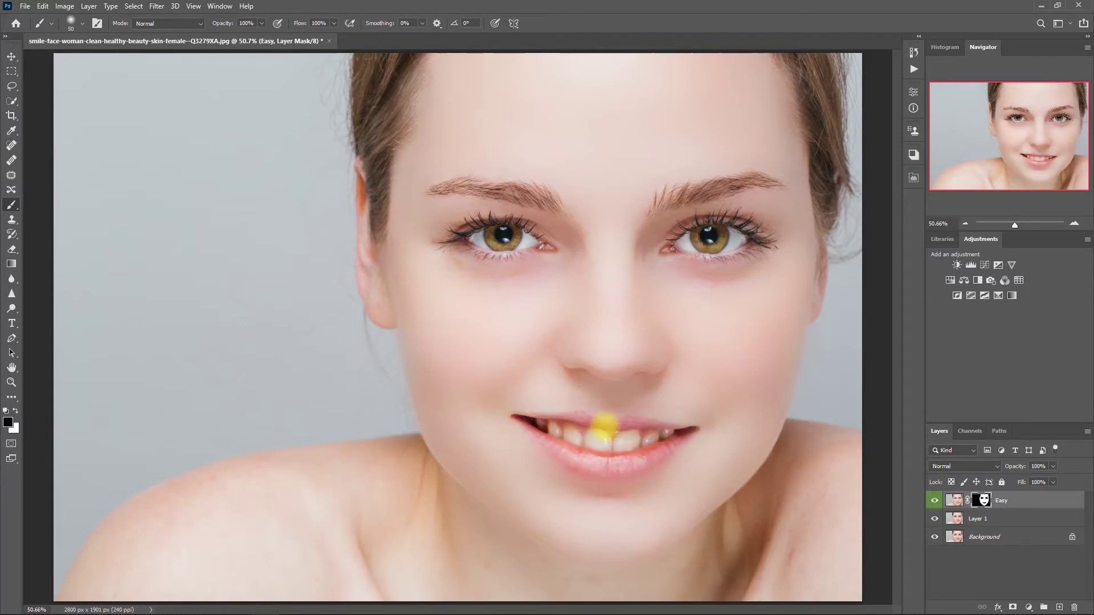
pyautogui.press('[')
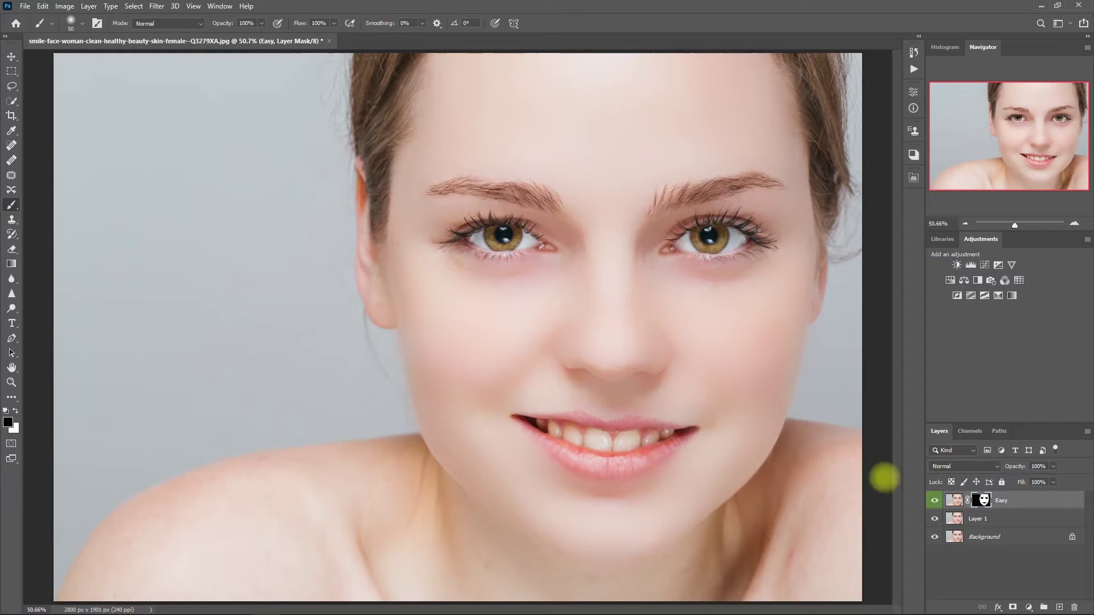
# Step: Toggle the Easy layer's visibility twice to compare the portrait with and without the skin smoothing
pyautogui.click(934, 500)
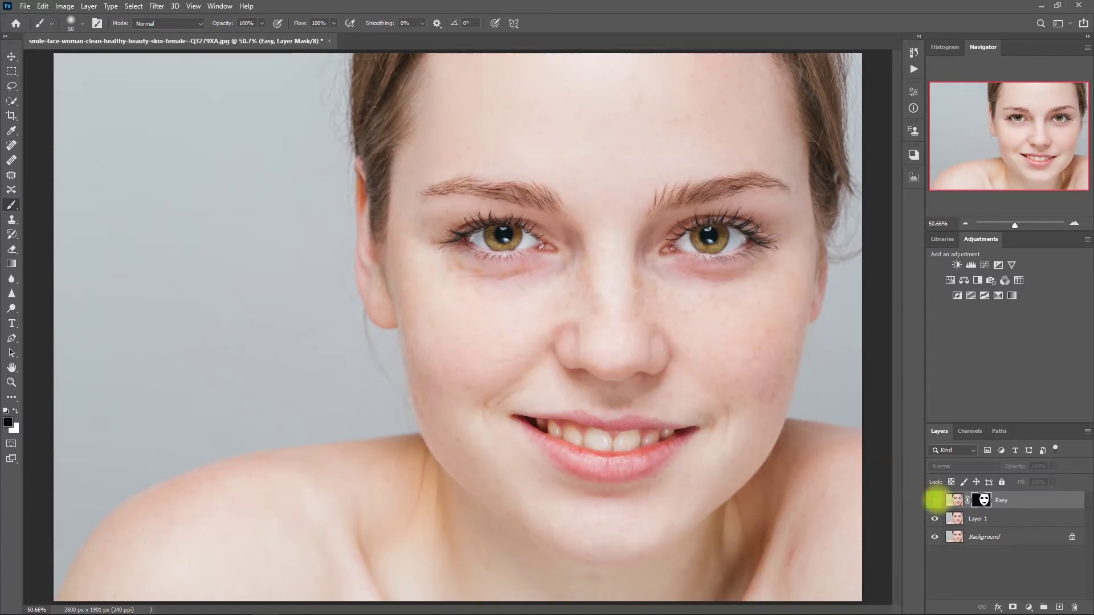
pyautogui.click(934, 500)
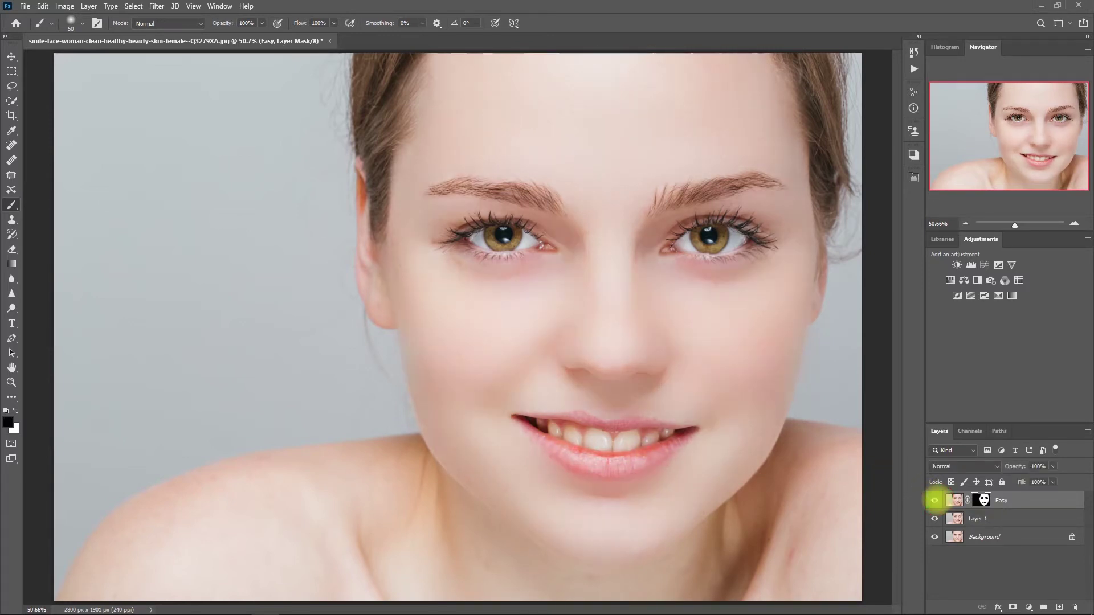
pyautogui.click(935, 500)
pyautogui.click(934, 500)
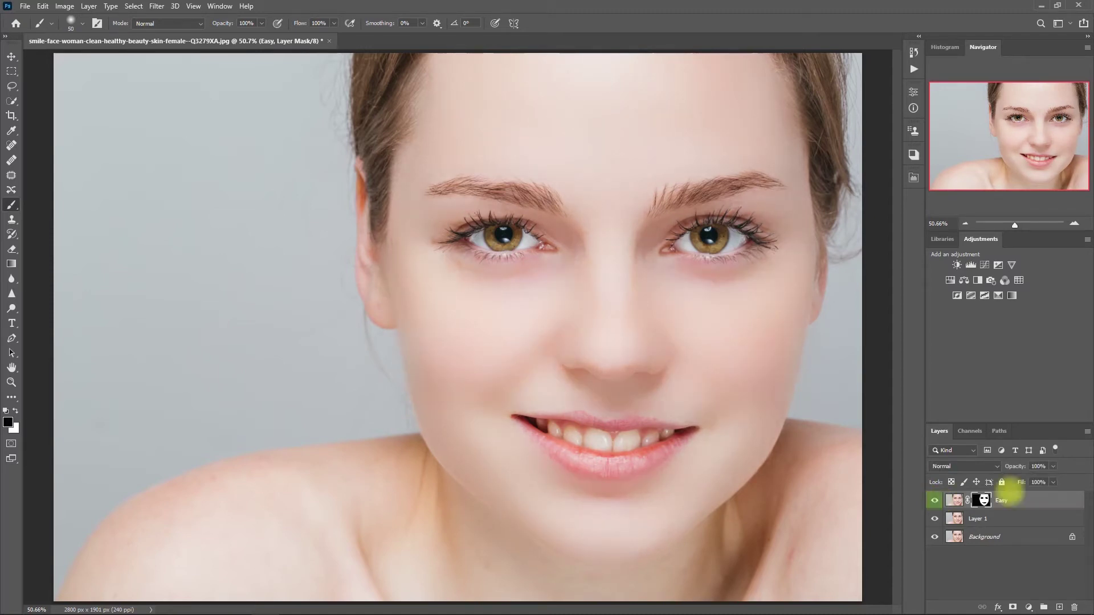
# Step: Lower the Easy layer's opacity to 60% and compare the softened effect with the layer hidden
pyautogui.click(1038, 466)
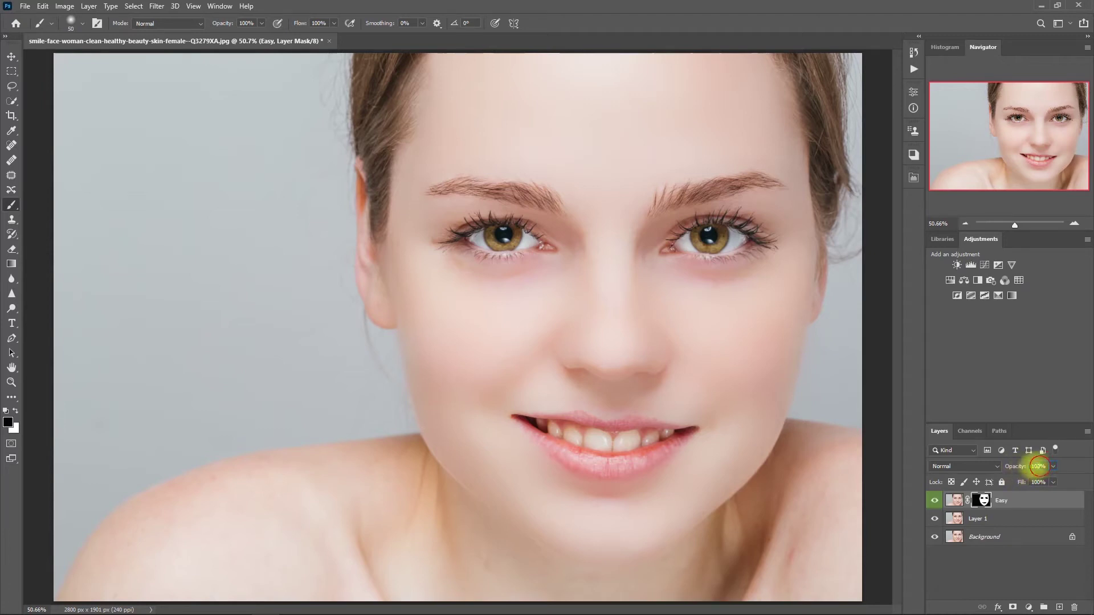
pyautogui.write('60')
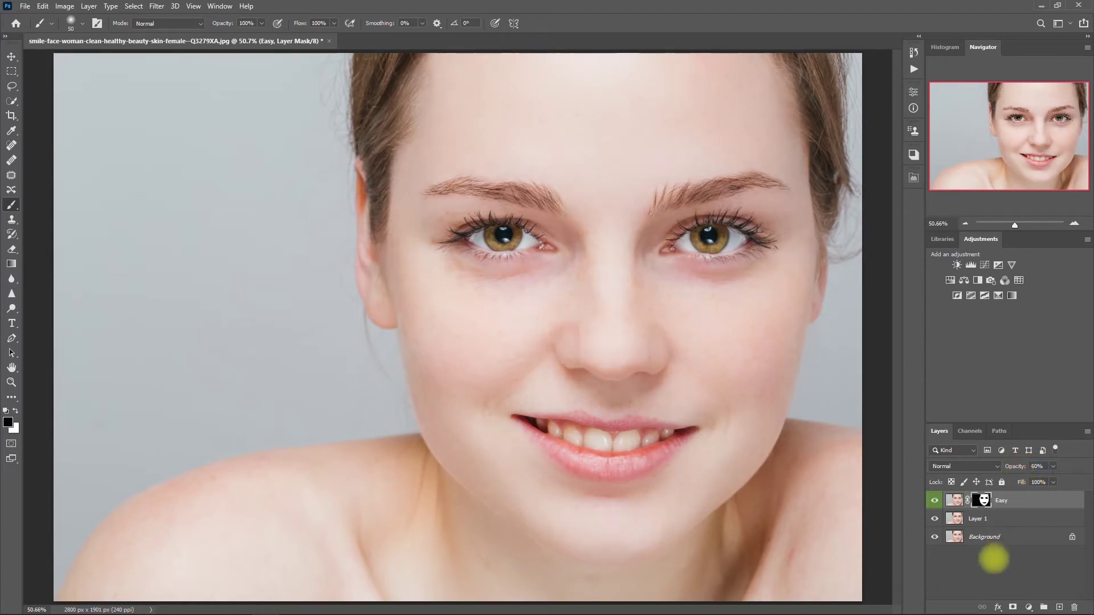
pyautogui.click(934, 500)
pyautogui.click(934, 500)
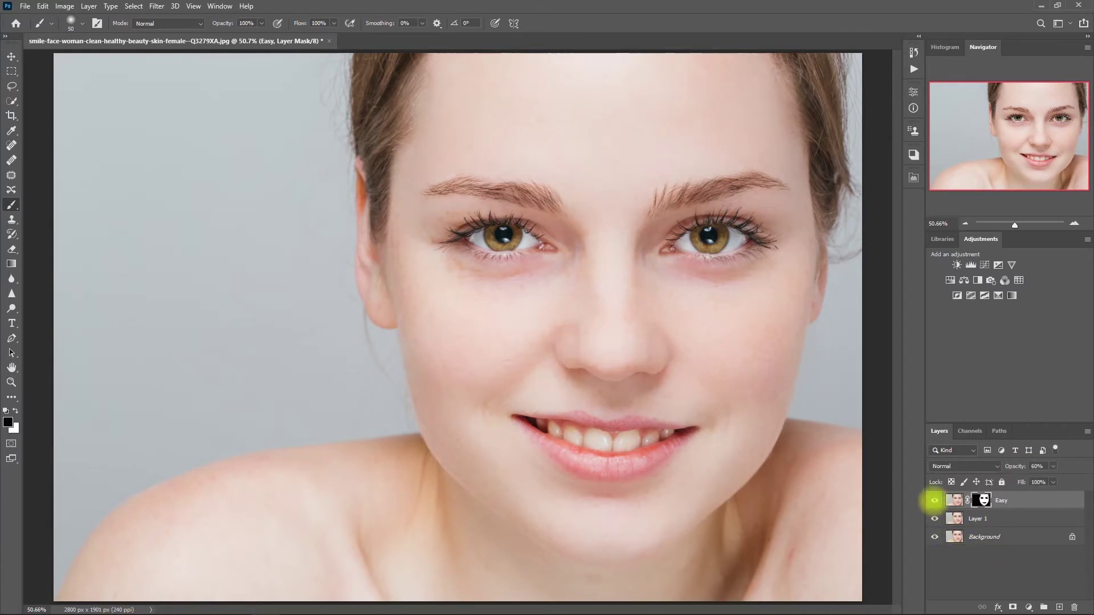
# Step: Add the Retouch Pro Texture effect and paint white on the Skin Texture mask over the forehead, cheeks, chin and nose, starting with a 200 px brush
pyautogui.click(913, 177)
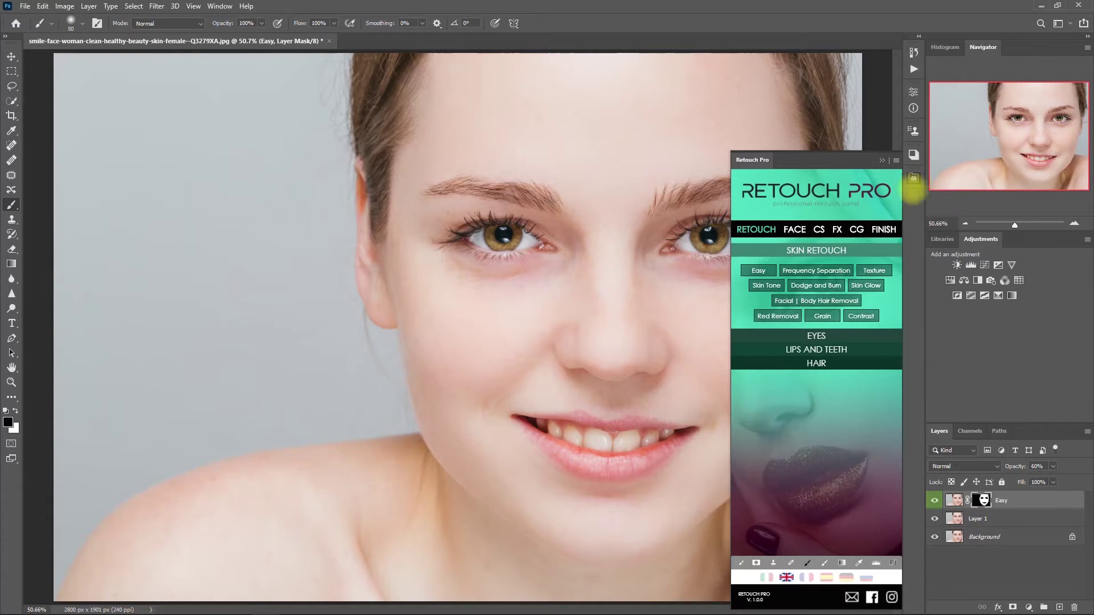
pyautogui.click(874, 271)
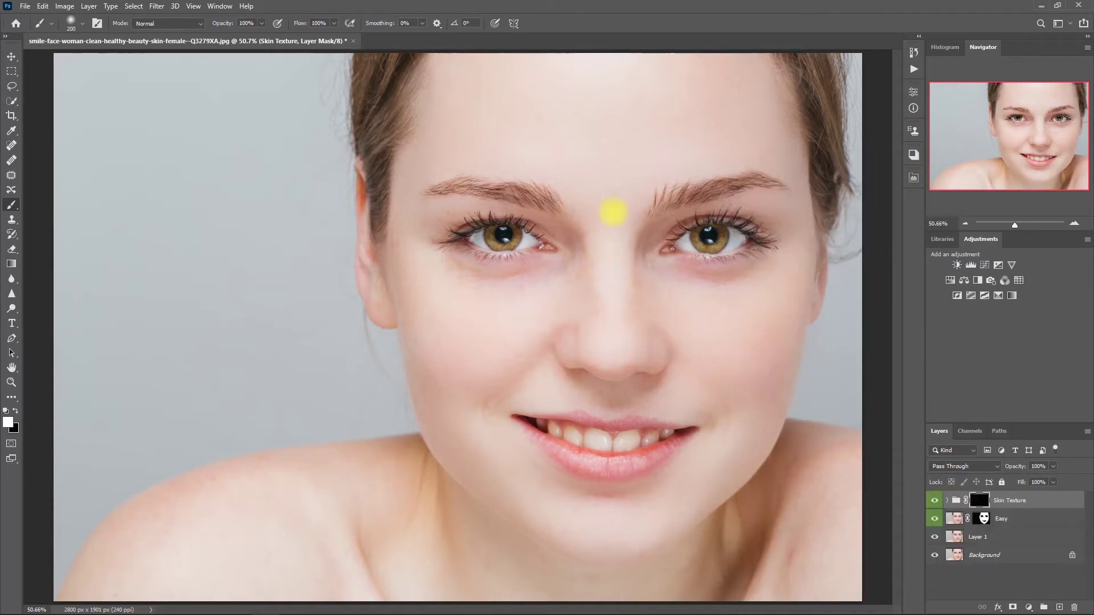
pyautogui.moveTo(731, 100)
pyautogui.mouseDown()
pyautogui.moveTo(770, 115)
pyautogui.moveTo(787, 156)
pyautogui.moveTo(797, 256)
pyautogui.moveTo(776, 383)
pyautogui.mouseUp()
pyautogui.moveTo(716, 352)
pyautogui.mouseDown()
pyautogui.moveTo(740, 424)
pyautogui.moveTo(726, 452)
pyautogui.moveTo(764, 410)
pyautogui.moveTo(634, 526)
pyautogui.mouseUp()
pyautogui.moveTo(549, 508)
pyautogui.mouseDown()
pyautogui.moveTo(457, 446)
pyautogui.moveTo(406, 216)
pyautogui.moveTo(457, 168)
pyautogui.moveTo(463, 221)
pyautogui.moveTo(431, 224)
pyautogui.mouseUp()
pyautogui.moveTo(649, 265)
pyautogui.mouseDown()
pyautogui.moveTo(649, 357)
pyautogui.moveTo(602, 402)
pyautogui.mouseUp()
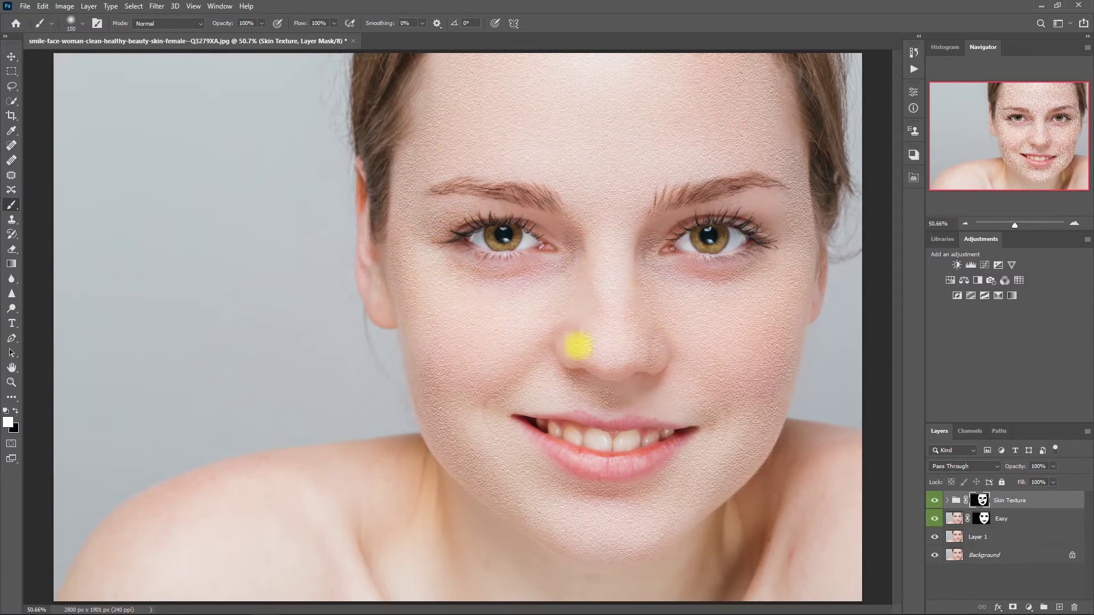
# Step: Extend the white on the Skin Texture mask over the remaining skin around the mouth, cheeks, nose and eyes, using smaller brushes for tight areas
pyautogui.press(']')
pyautogui.moveTo(522, 399)
pyautogui.mouseDown()
pyautogui.moveTo(536, 519)
pyautogui.moveTo(692, 505)
pyautogui.moveTo(792, 305)
pyautogui.mouseUp()
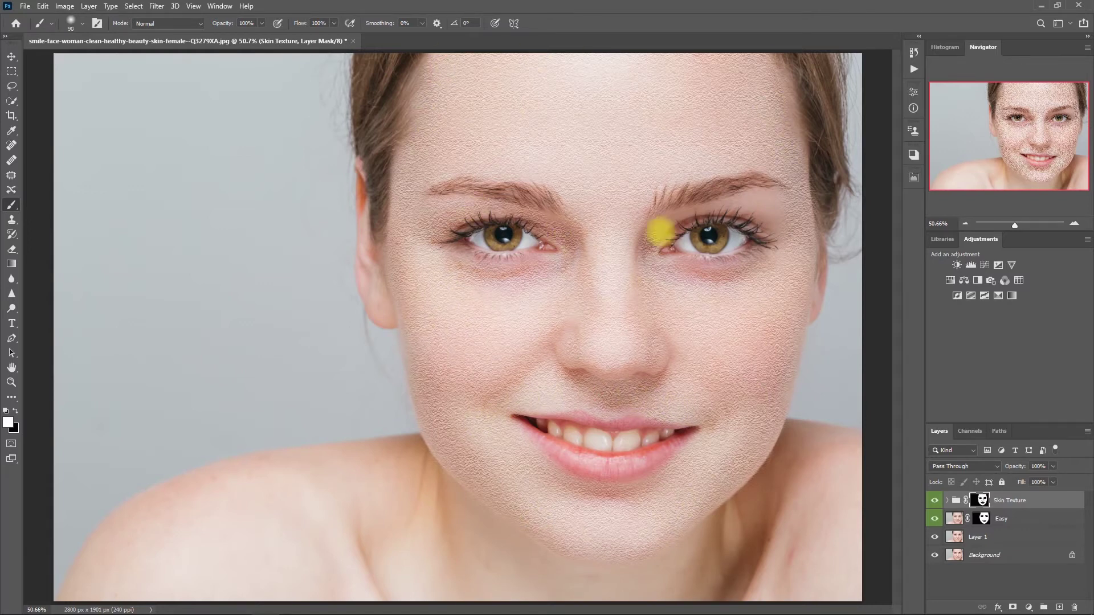
pyautogui.press('[')
pyautogui.press('[')
pyautogui.press('[')
# Step: Set the Skin Texture group's opacity to 40%
pyautogui.click(1040, 466)
pyautogui.write('60')
pyautogui.press('Return')
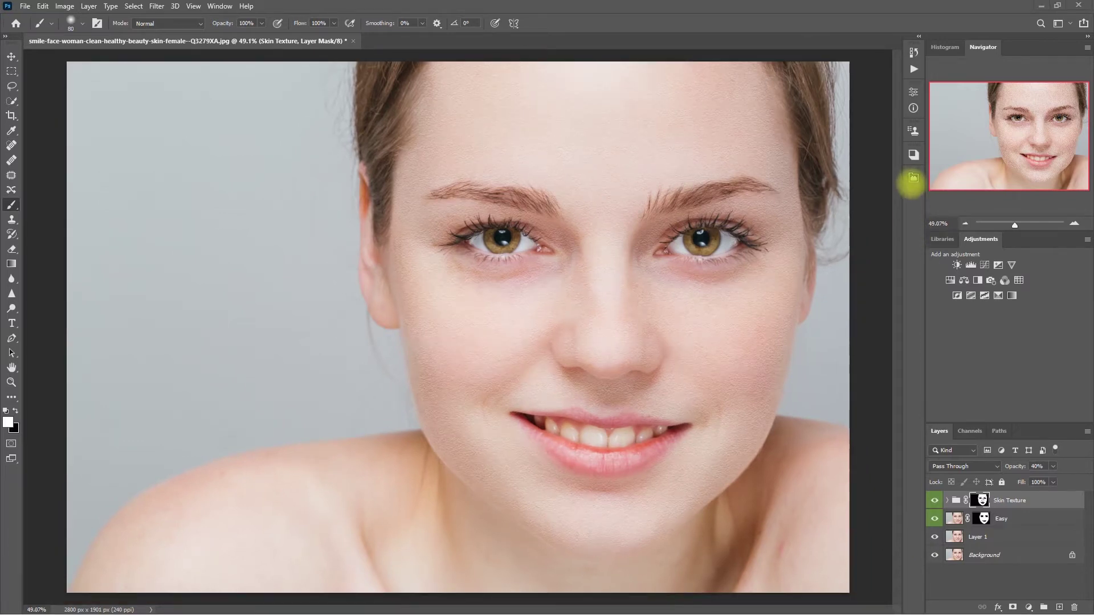
# Step: Add the Retouch Pro Dodge and Burn effect and expand the Dodge & Burn group to show its two layers
pyautogui.click(911, 177)
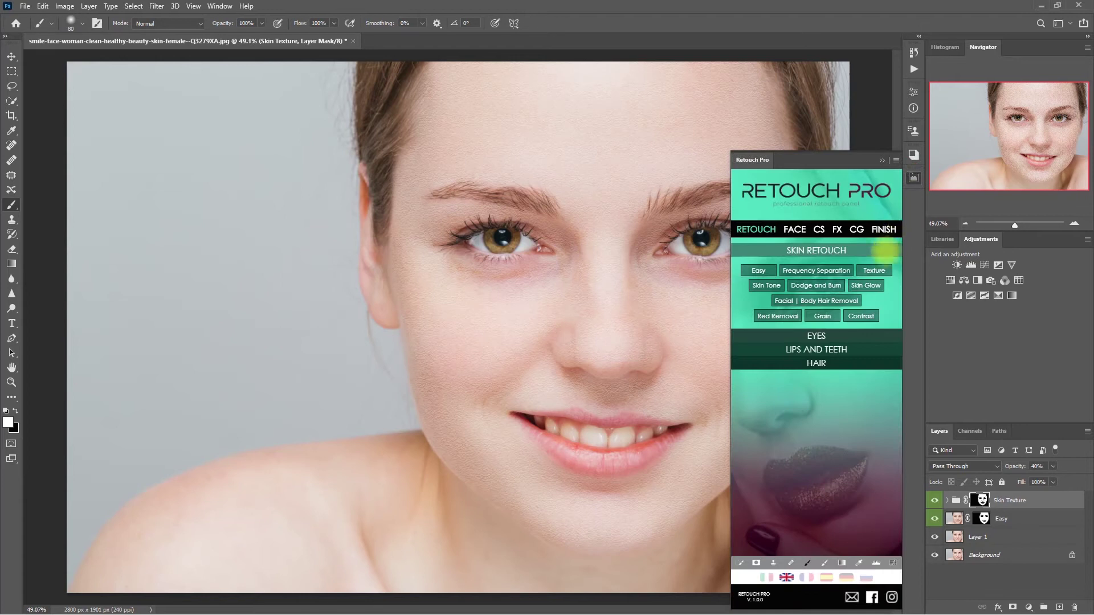
pyautogui.click(815, 286)
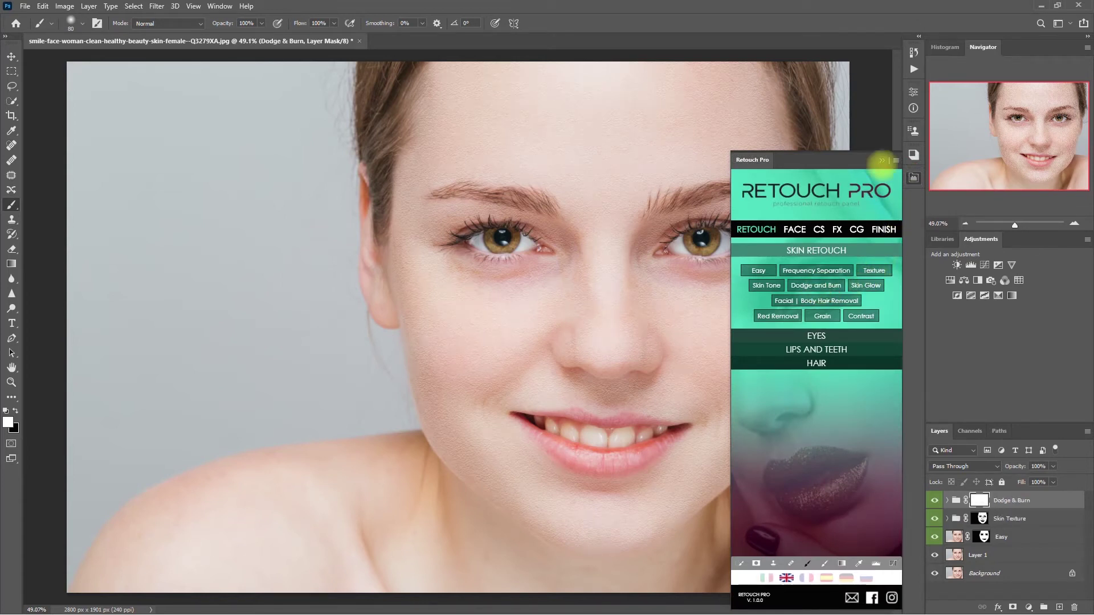
pyautogui.click(882, 160)
pyautogui.click(946, 500)
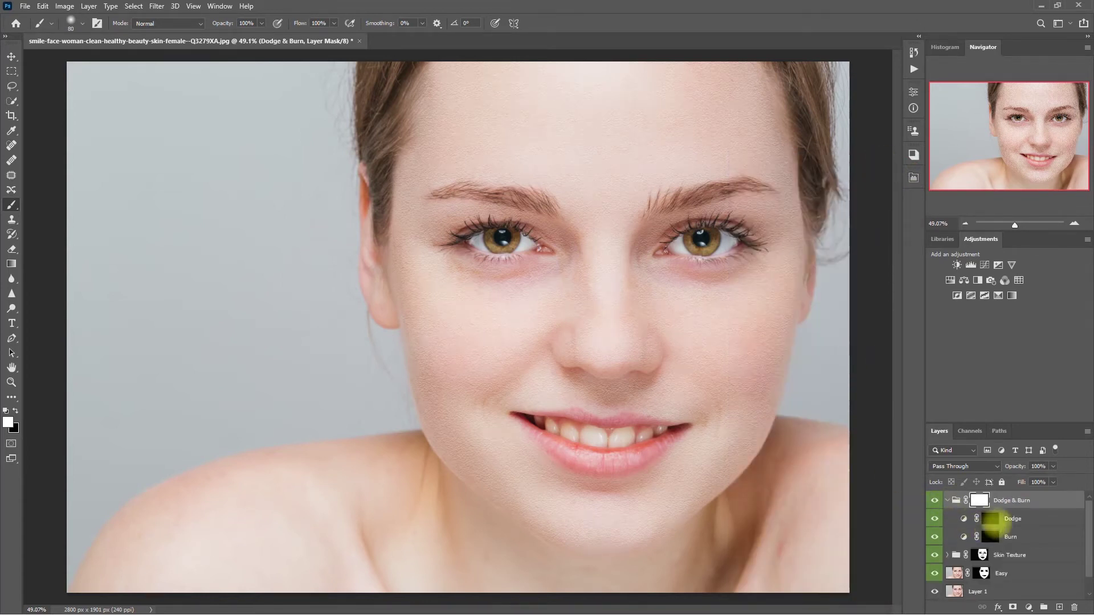
# Step: Paint white on the Dodge mask along the nose bridge and both cheeks at 10% flow with 80 to 125 px brushes, and compare by toggling the layer
pyautogui.click(990, 518)
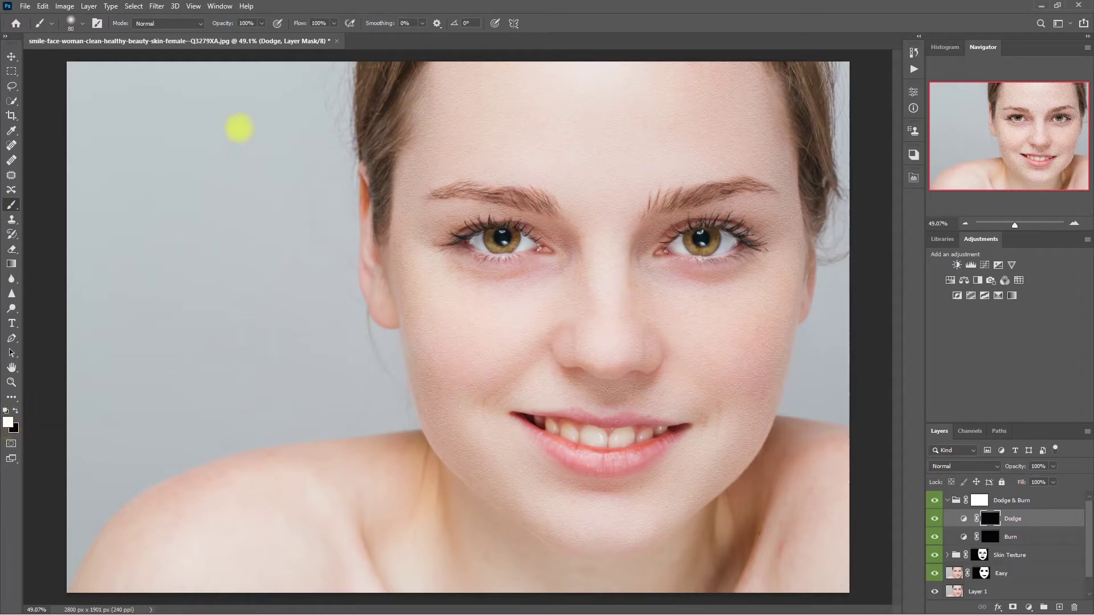
pyautogui.click(318, 23)
pyautogui.moveTo(605, 324); pyautogui.dragTo(605, 188)
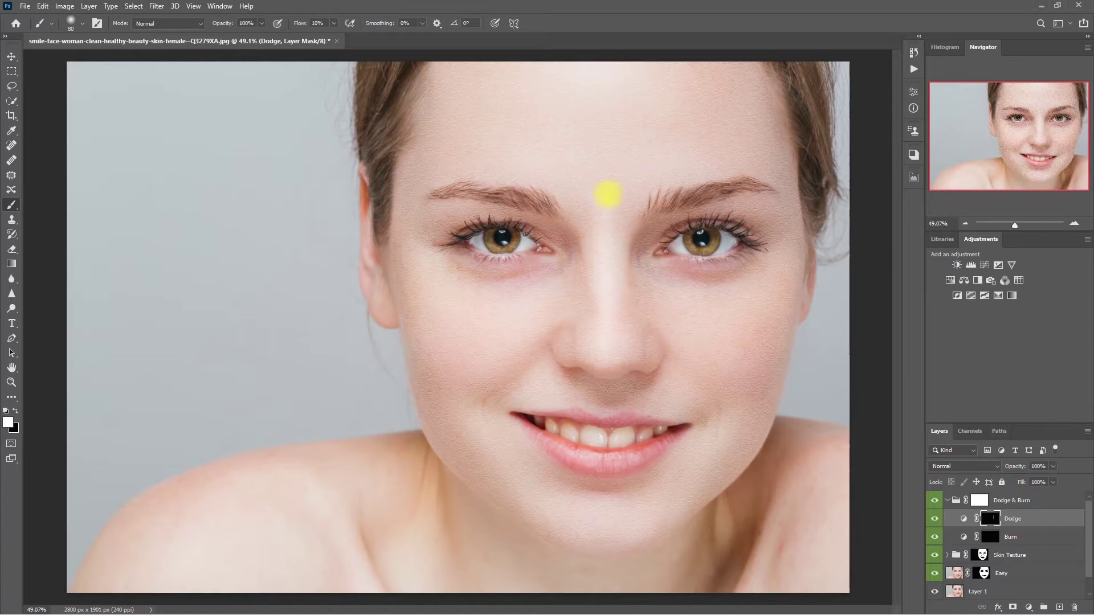
pyautogui.press(']')
pyautogui.press(']')
pyautogui.moveTo(740, 325); pyautogui.dragTo(740, 364)
pyautogui.moveTo(539, 310); pyautogui.dragTo(486, 369)
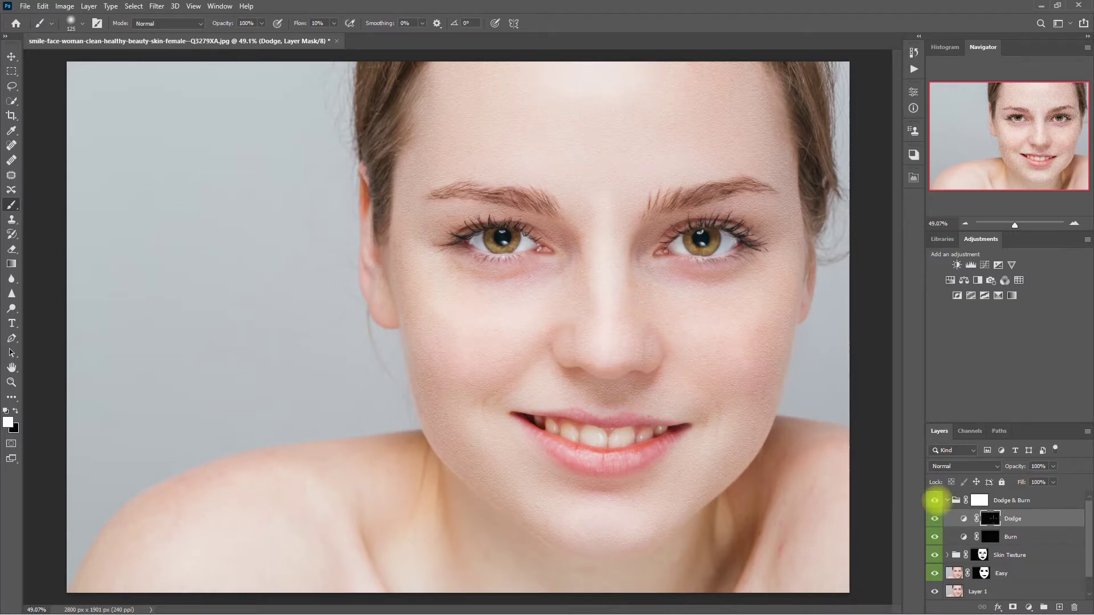
pyautogui.click(934, 518)
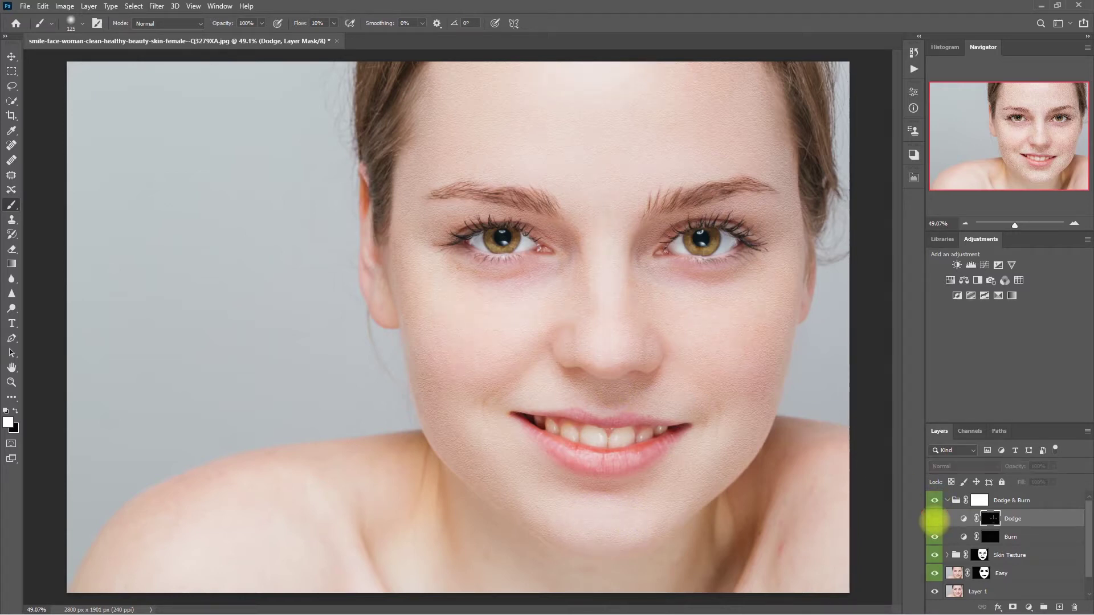
pyautogui.click(934, 518)
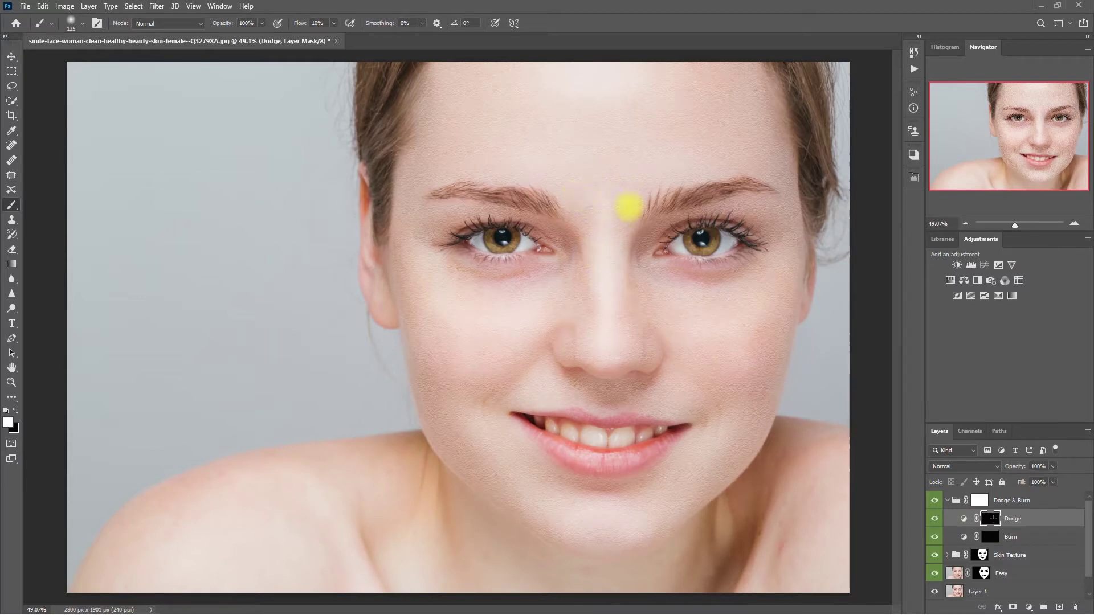
# Step: Strengthen the facial highlights on the Dodge mask with brushes up to 175 px and toggle the Dodge layer to compare
pyautogui.press('x')
pyautogui.press('[')
pyautogui.press('[')
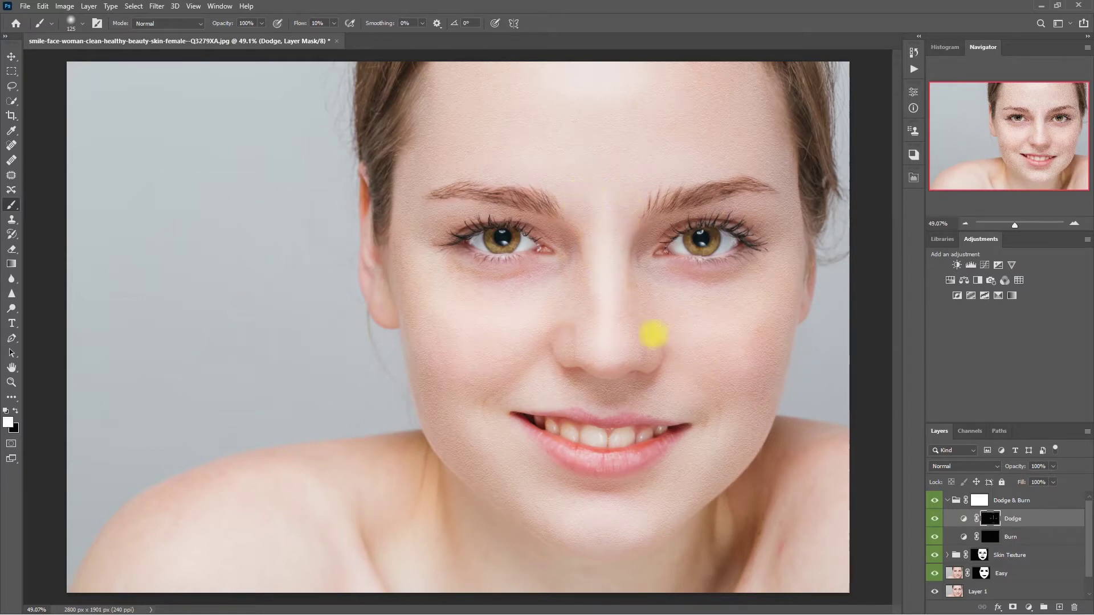
pyautogui.press(']')
pyautogui.click(934, 519)
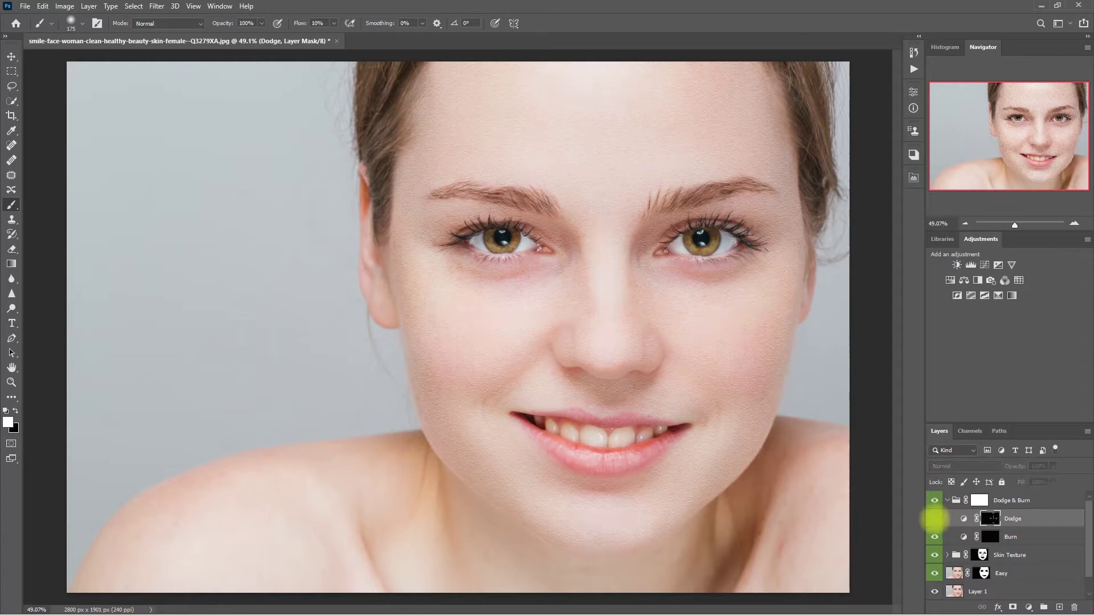
pyautogui.click(934, 518)
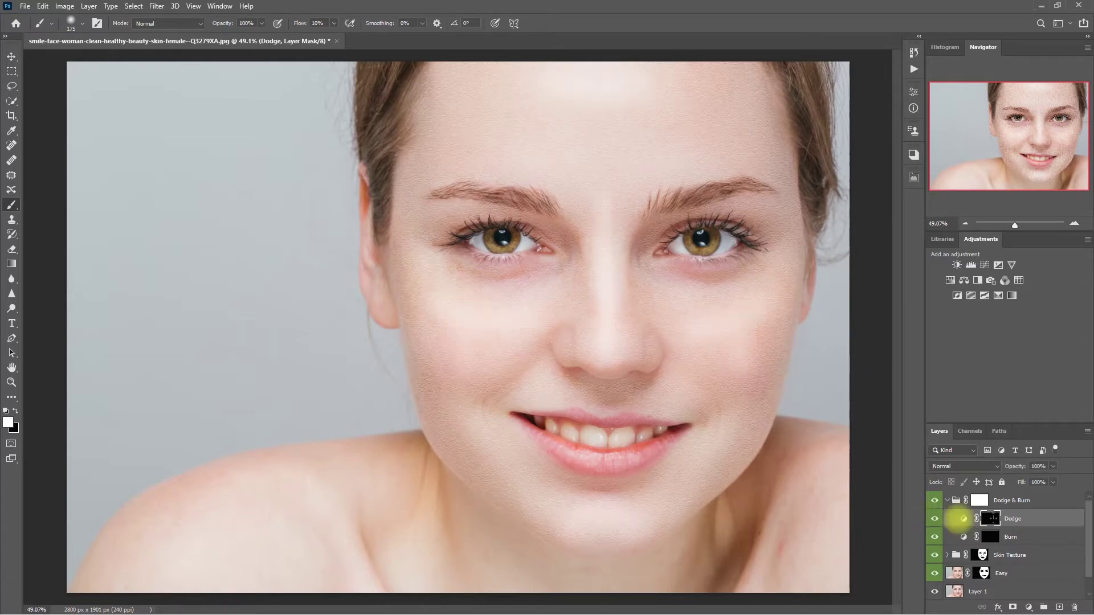
# Step: Paint white on the Burn mask at 10% flow along the face contours, cheeks, sides of the nose and below the lips to deepen the shadows
pyautogui.click(992, 536)
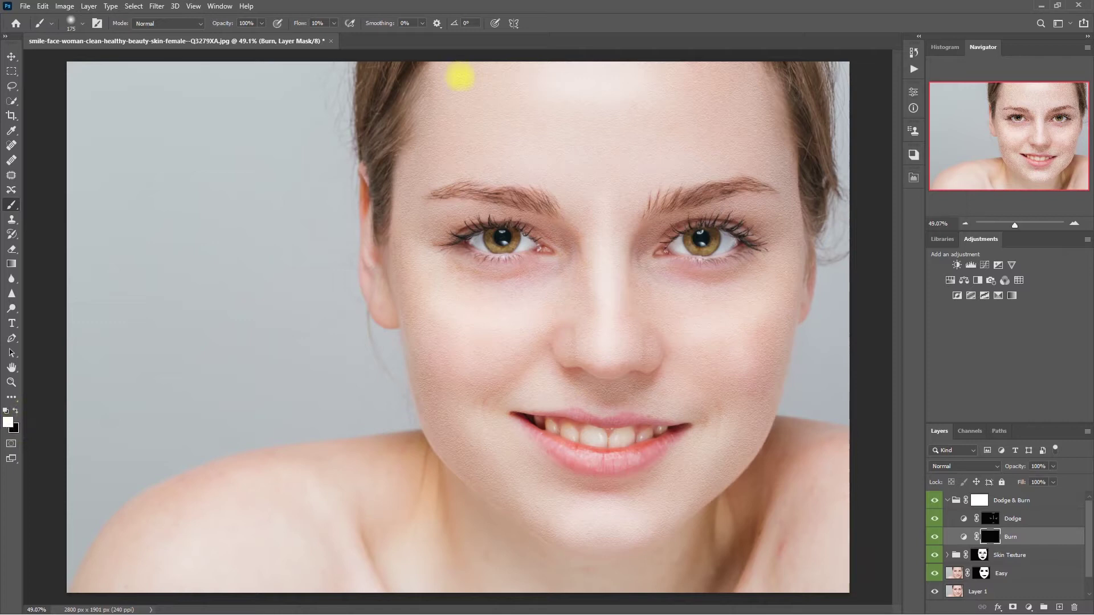
pyautogui.press(']')
pyautogui.moveTo(422, 329)
pyautogui.mouseDown()
pyautogui.moveTo(664, 508)
pyautogui.moveTo(656, 330)
pyautogui.mouseUp()
pyautogui.press('[')
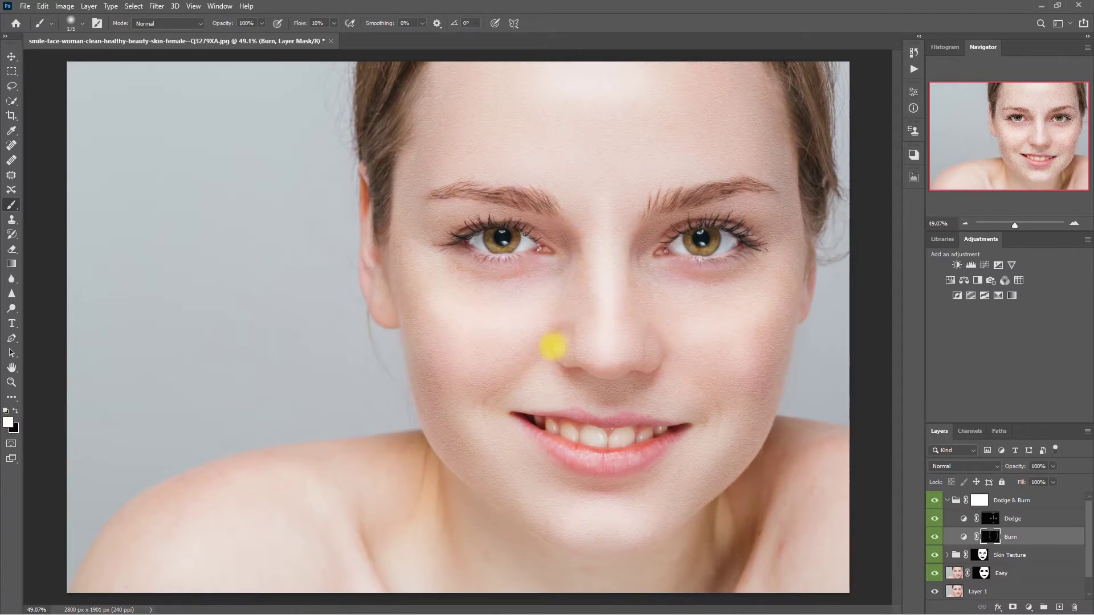
pyautogui.press('[')
pyautogui.press('[')
pyautogui.press('[')
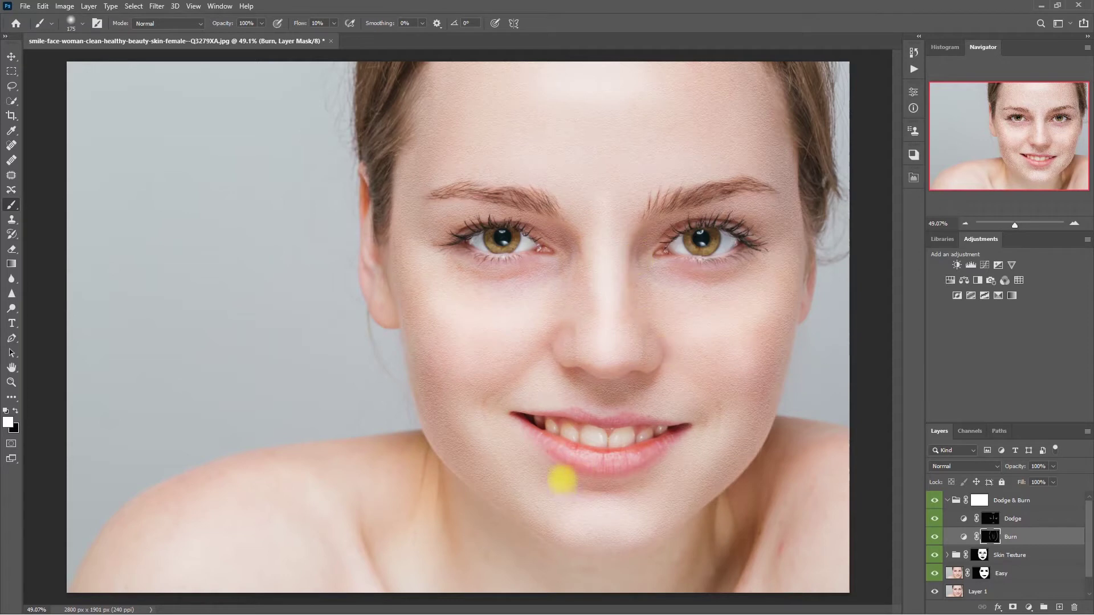
pyautogui.press(']')
pyautogui.press(']')
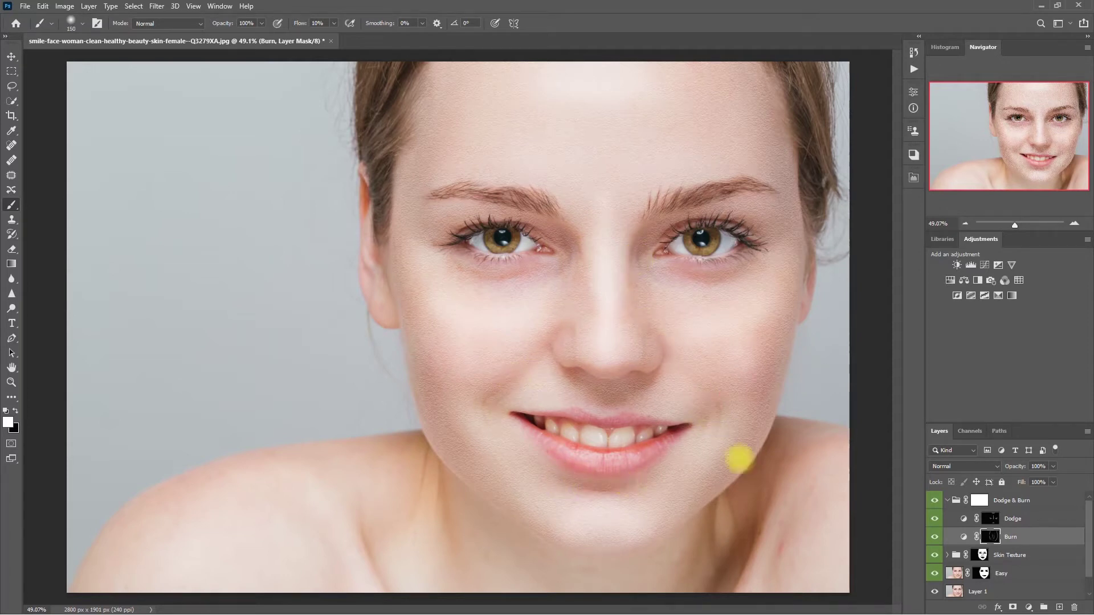
# Step: Toggle the Burn layer's visibility twice to compare the face with and without the deepened shadows
pyautogui.click(934, 537)
pyautogui.click(934, 537)
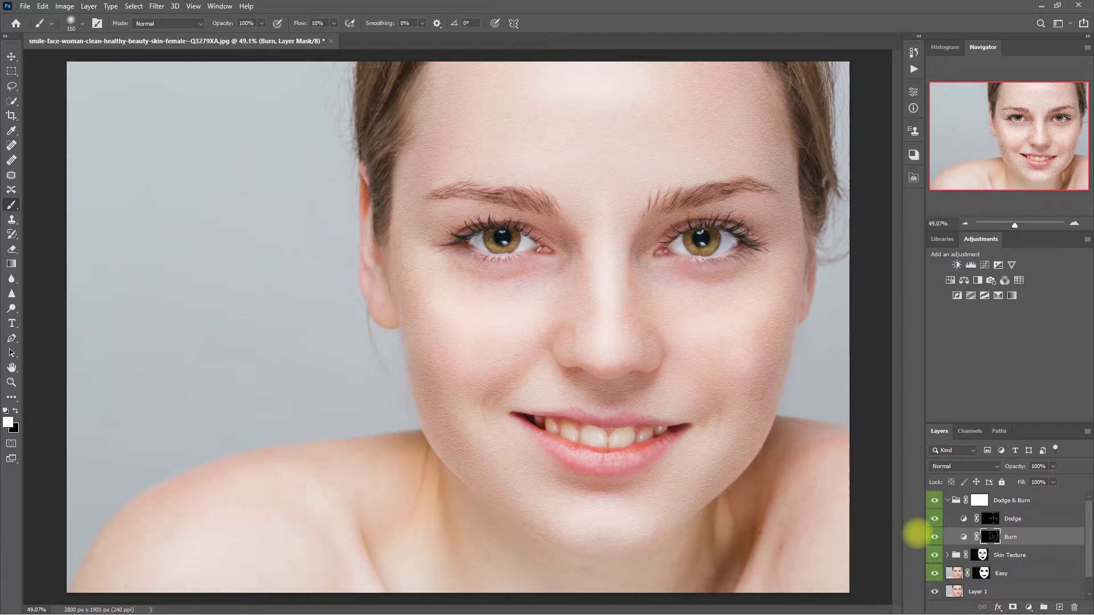
pyautogui.click(934, 536)
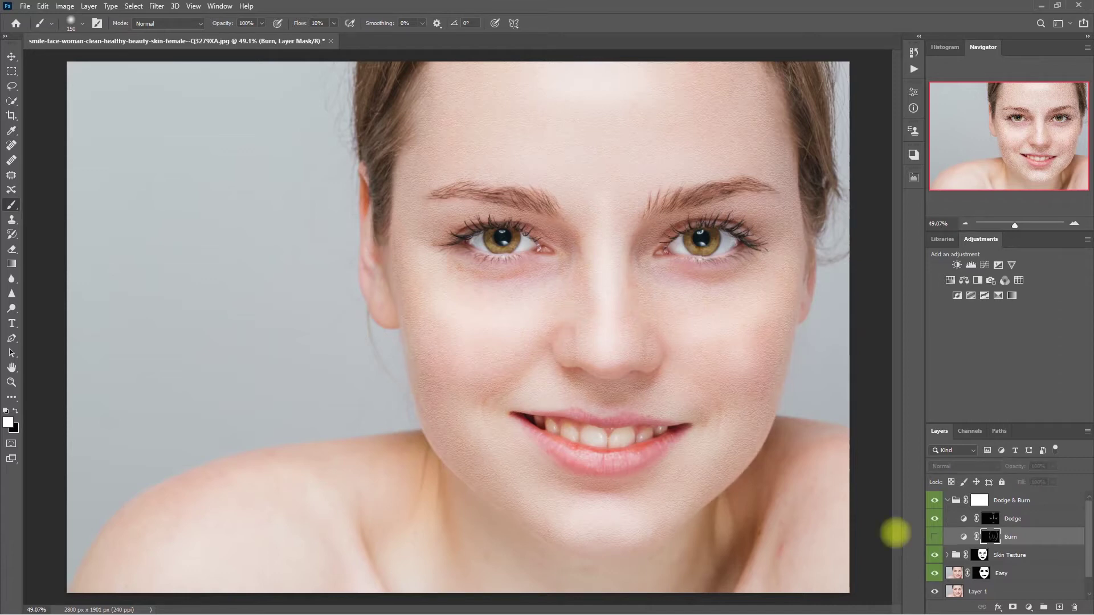
pyautogui.click(934, 537)
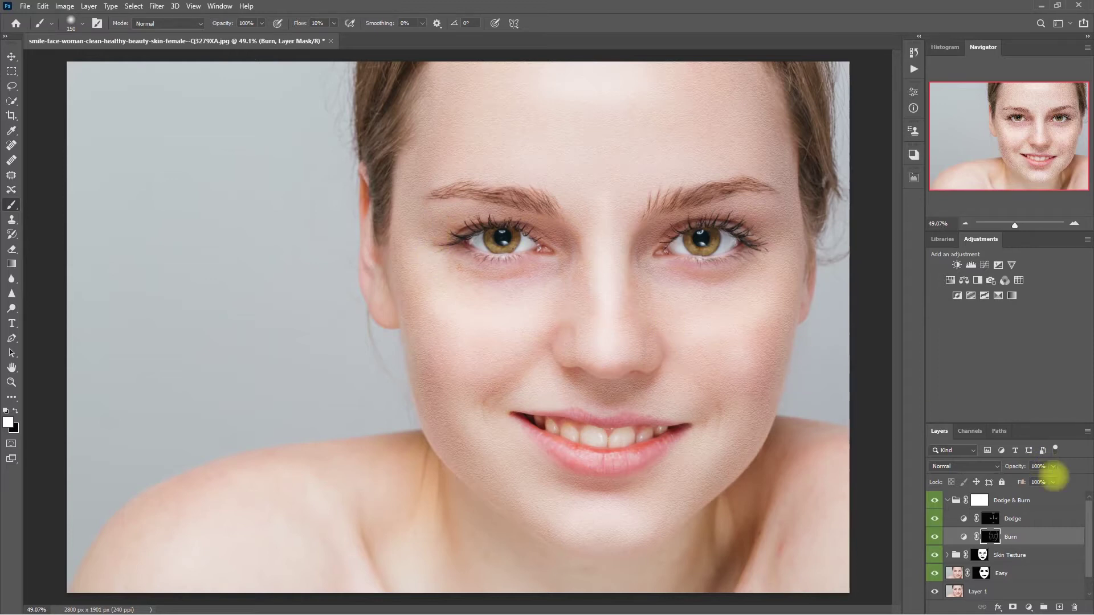
# Step: Collapse the Dodge & Burn group, compare the portrait with and without it, and lower the group's opacity to 60%
pyautogui.click(947, 500)
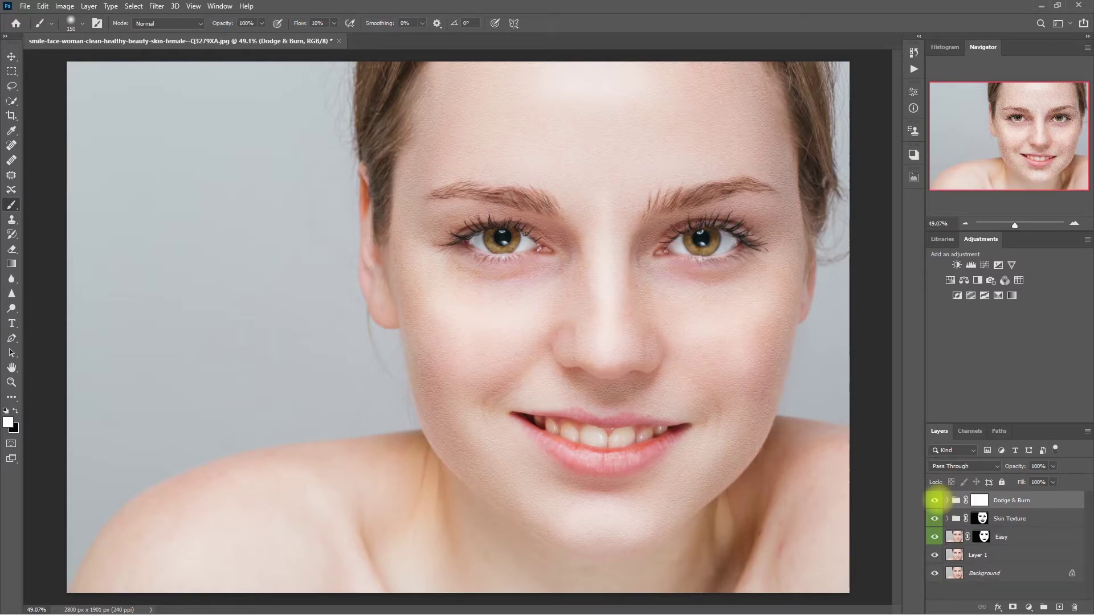
pyautogui.click(934, 500)
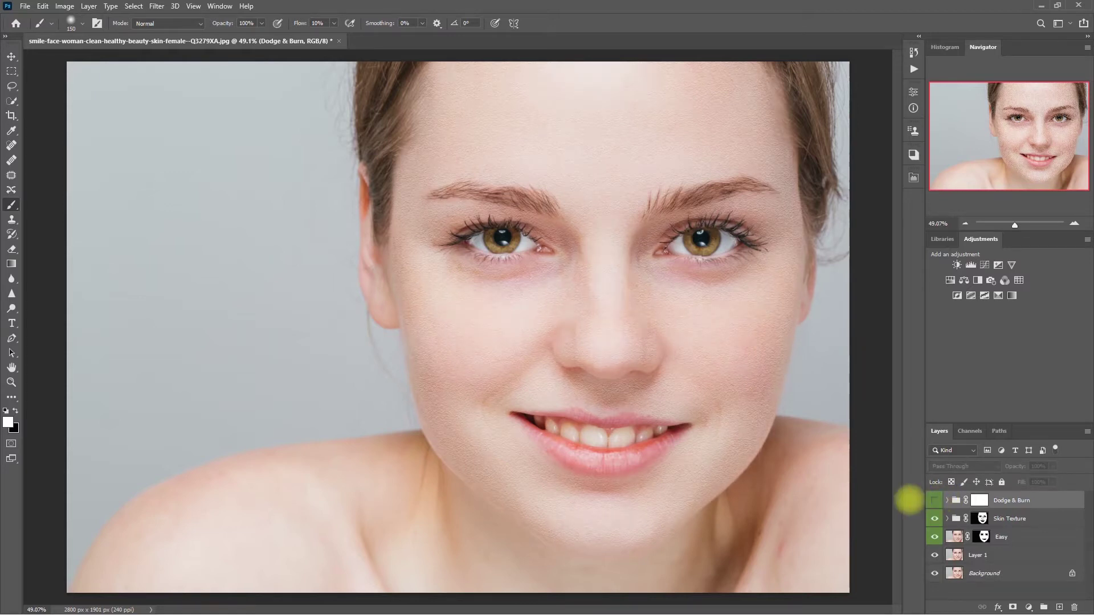
pyautogui.click(934, 500)
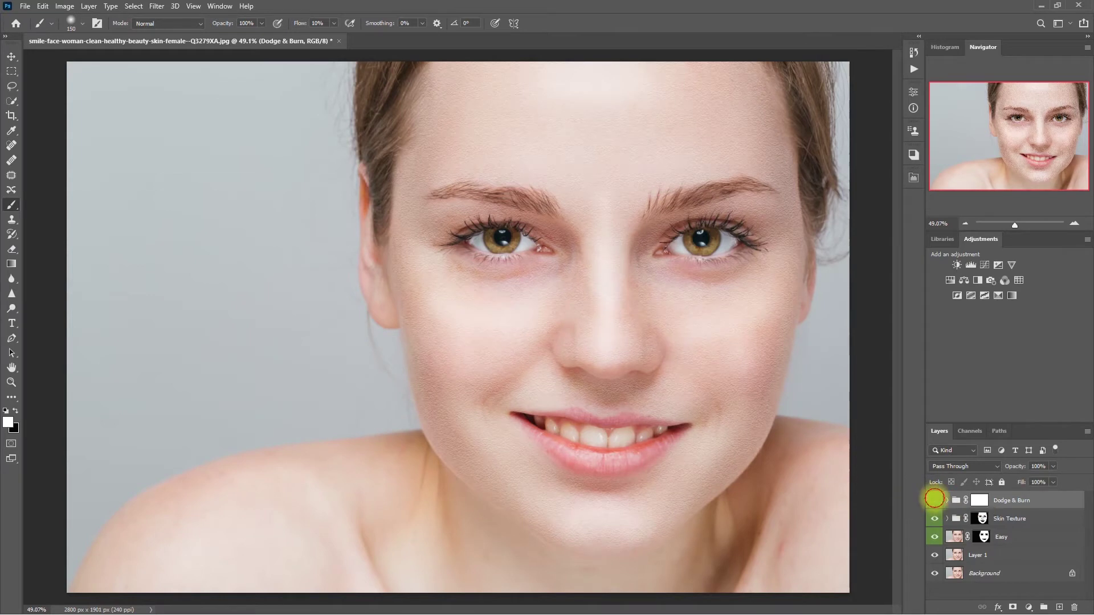
pyautogui.click(934, 500)
pyautogui.click(933, 500)
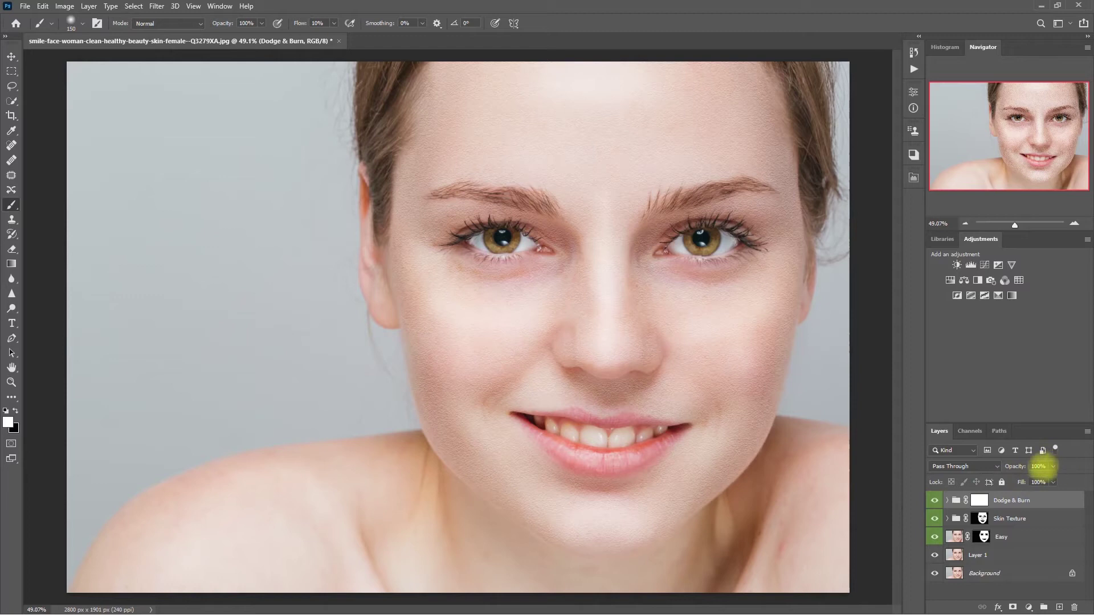
pyautogui.click(1015, 466)
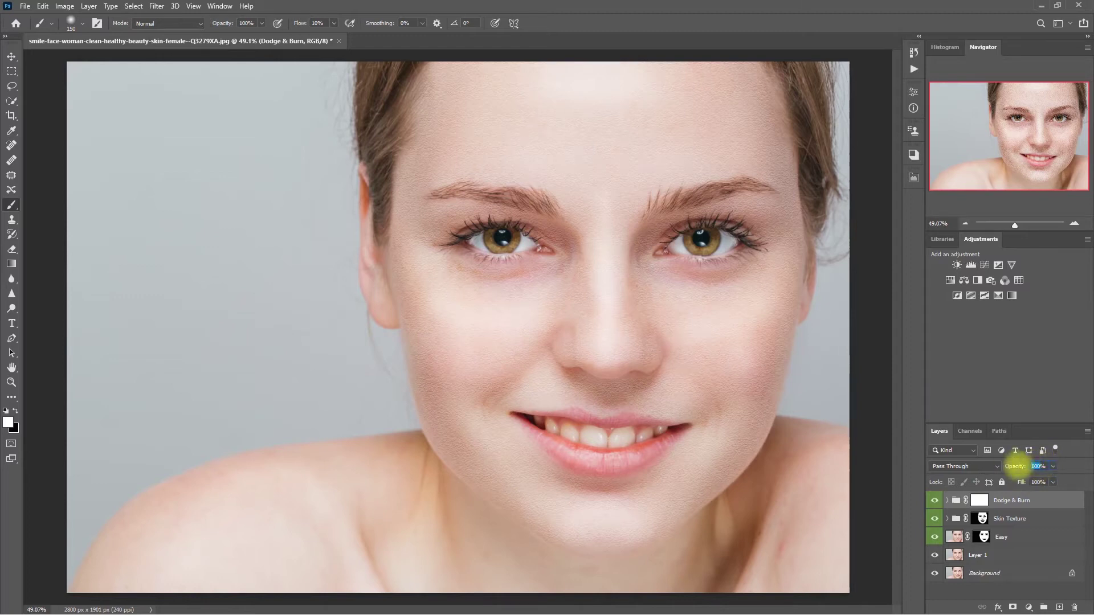
pyautogui.write('50')
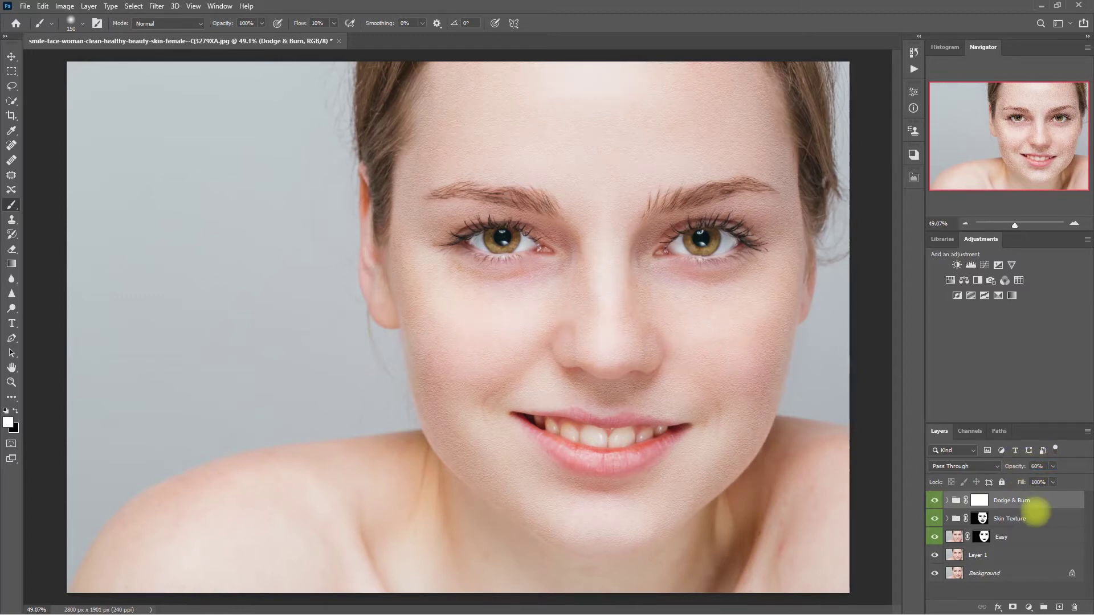
# Step: Compare the portrait without the Dodge & Burn group, and soften the effect on the cheek with black at 10% flow on the group mask
pyautogui.click(933, 501)
pyautogui.click(933, 500)
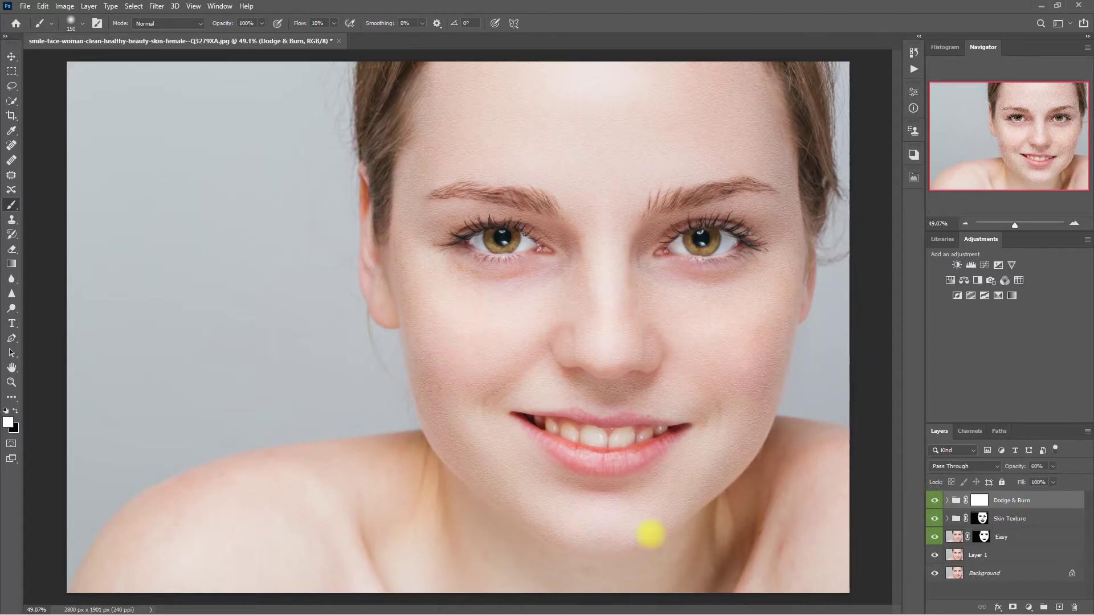
pyautogui.click(980, 500)
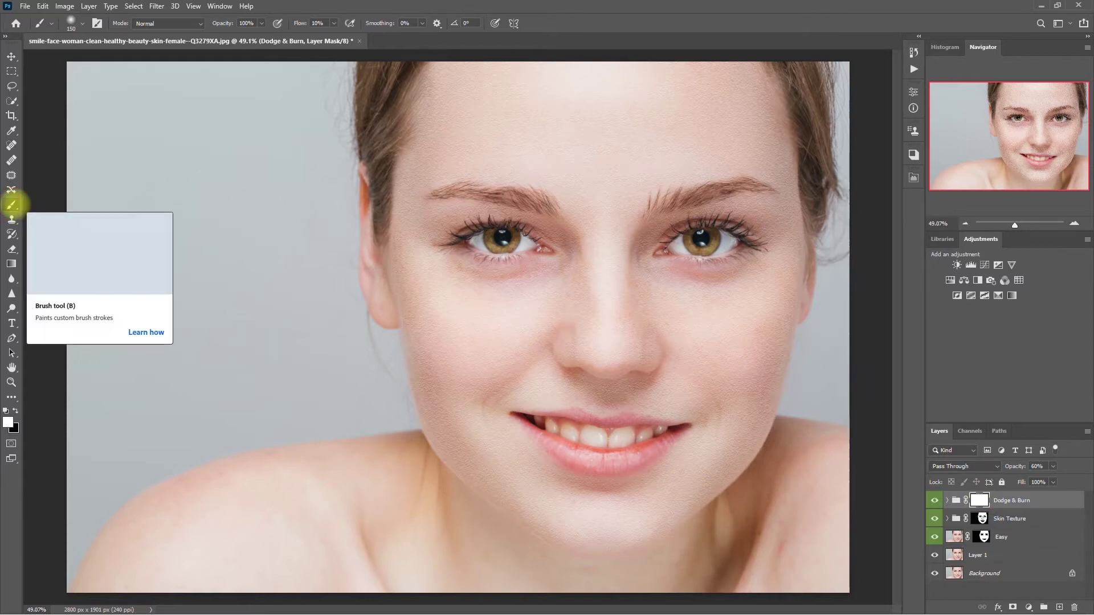
pyautogui.click(15, 410)
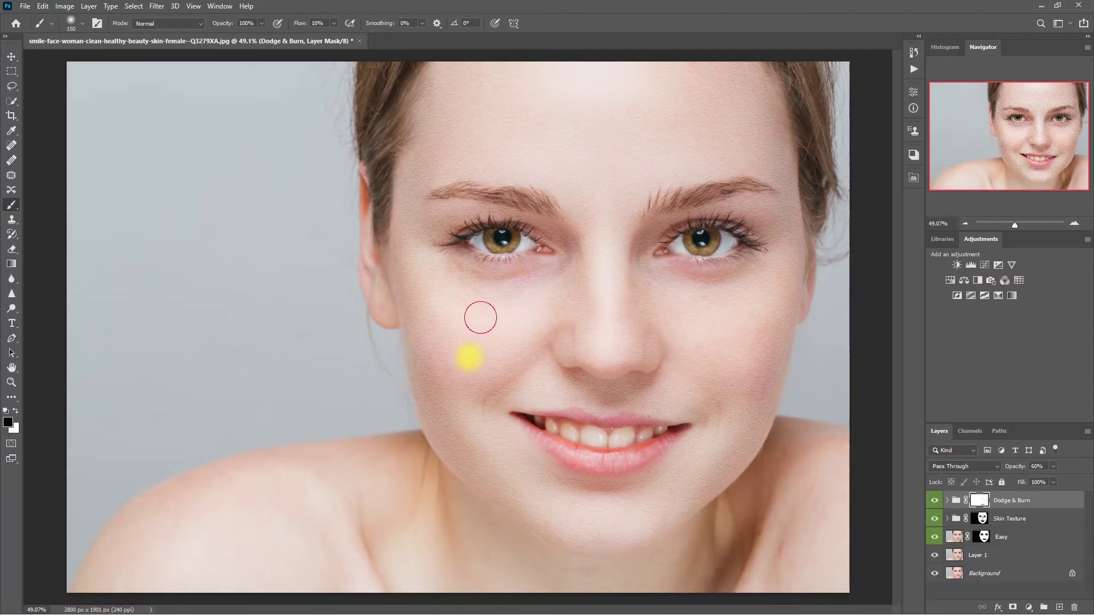
# Step: Toggle the Dodge & Burn group's visibility twice to judge the face after the mask touch-up
pyautogui.click(934, 501)
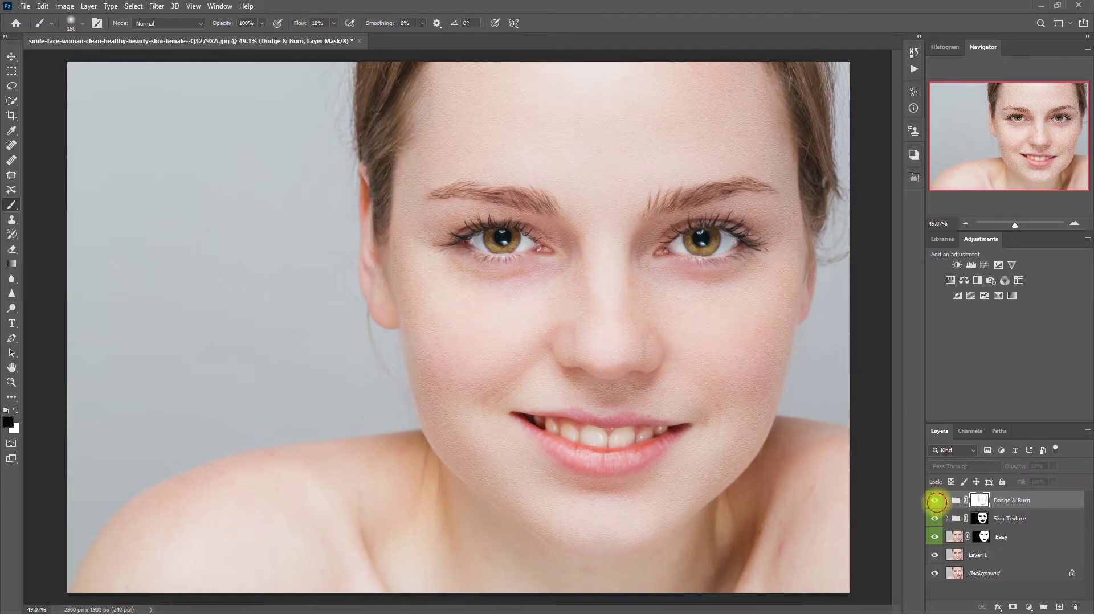
pyautogui.click(934, 500)
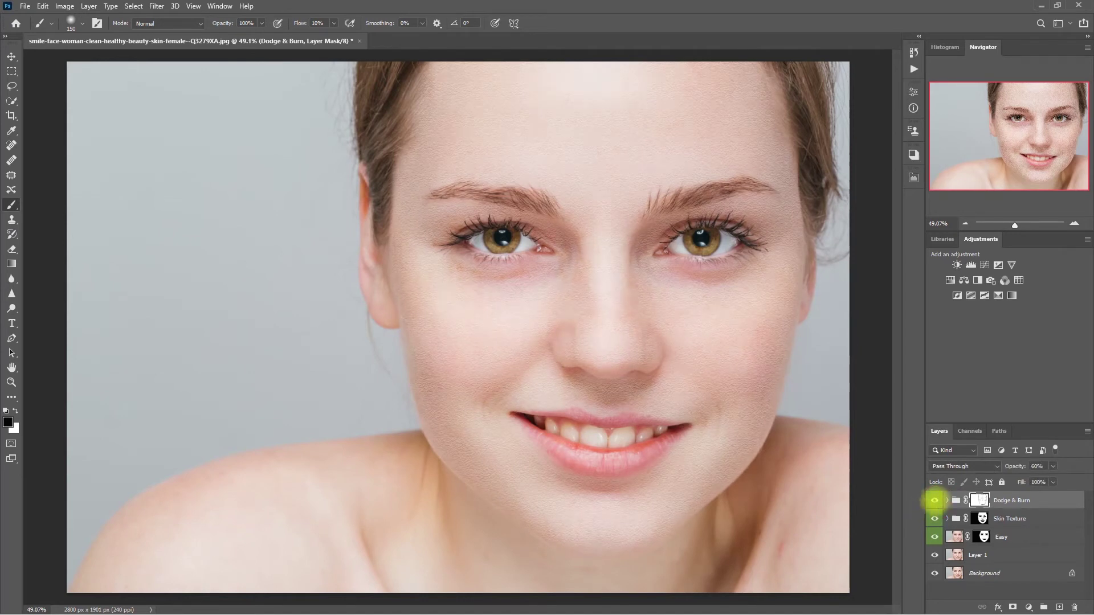
pyautogui.click(934, 500)
pyautogui.click(933, 500)
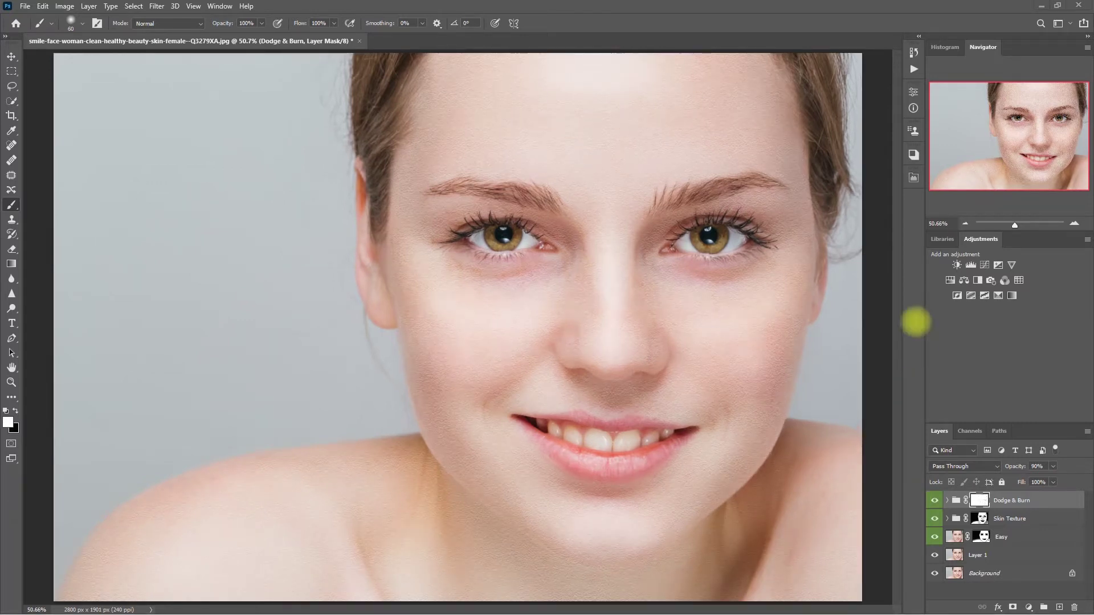
# Step: Add the Skin Tone effect from Retouch Pro and target the mask of its Espresso layer
pyautogui.click(913, 178)
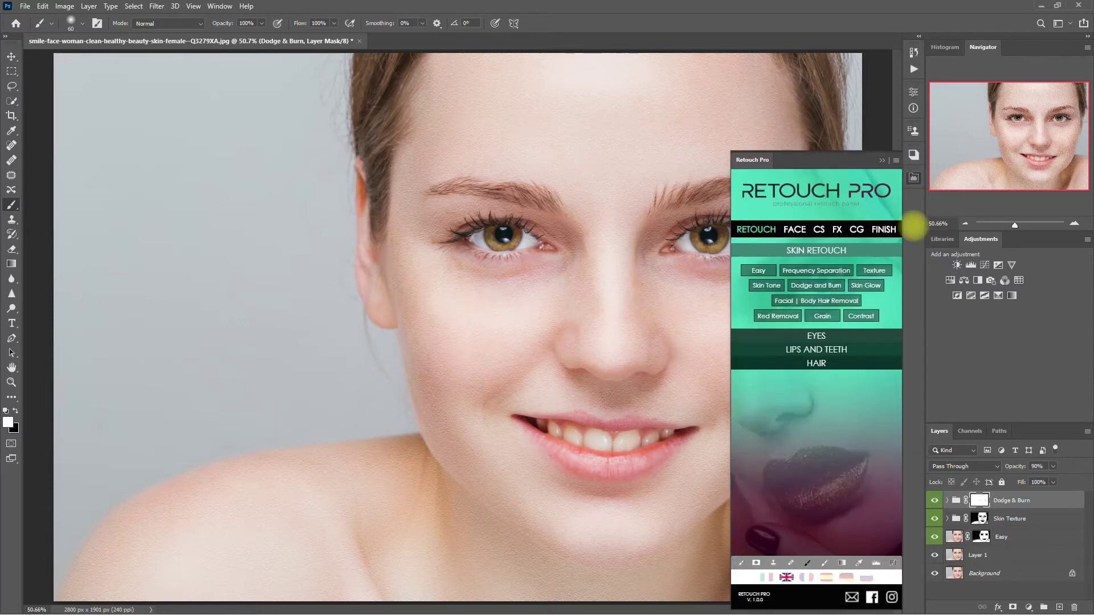
pyautogui.click(766, 285)
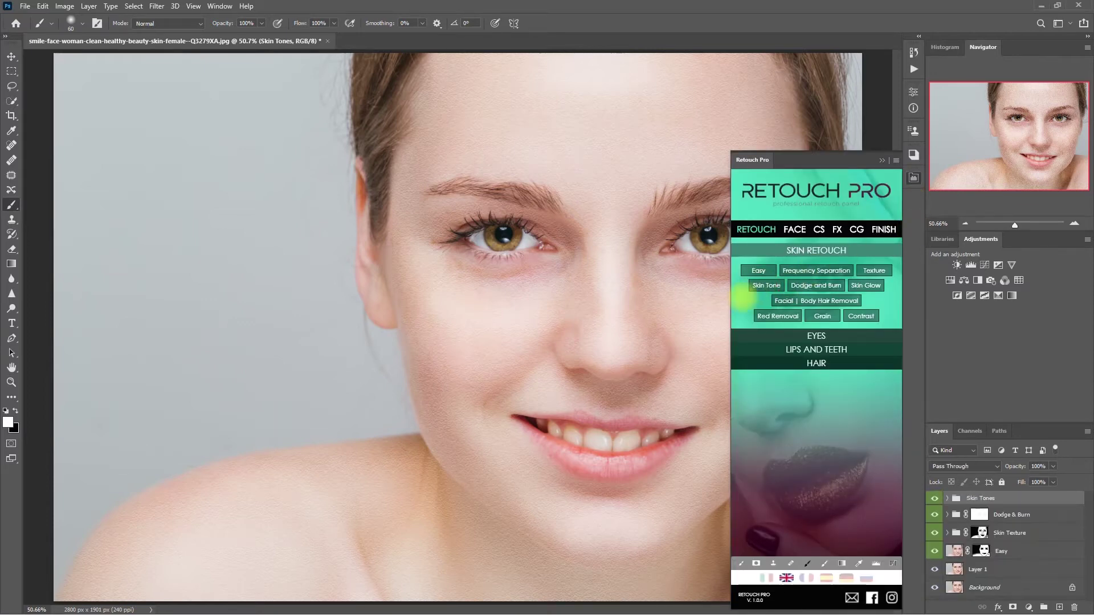
pyautogui.click(882, 160)
pyautogui.press('v')
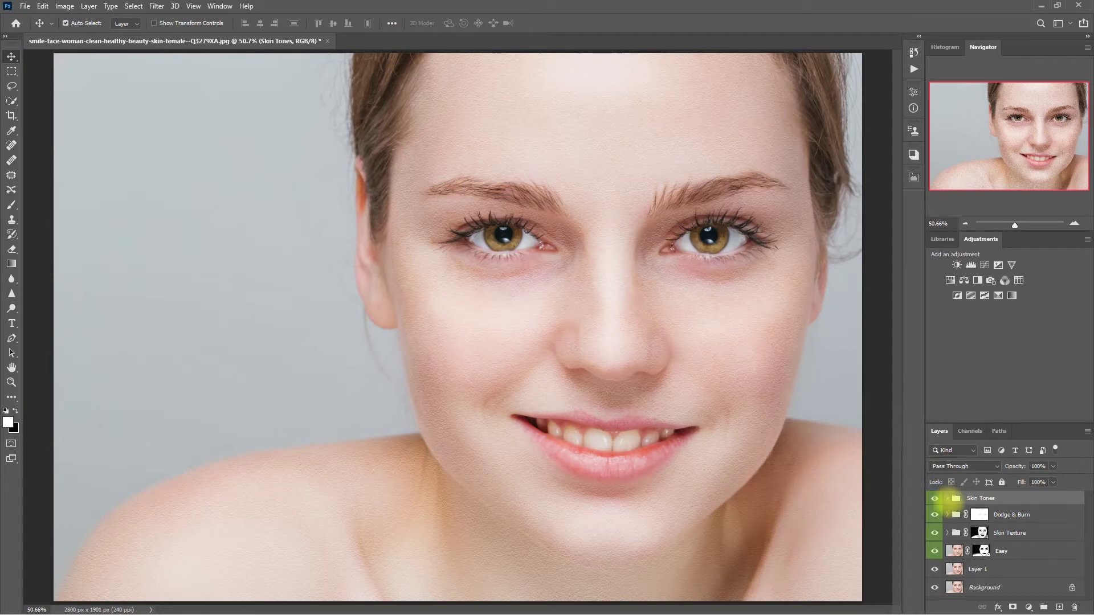
pyautogui.click(947, 498)
pyautogui.click(989, 515)
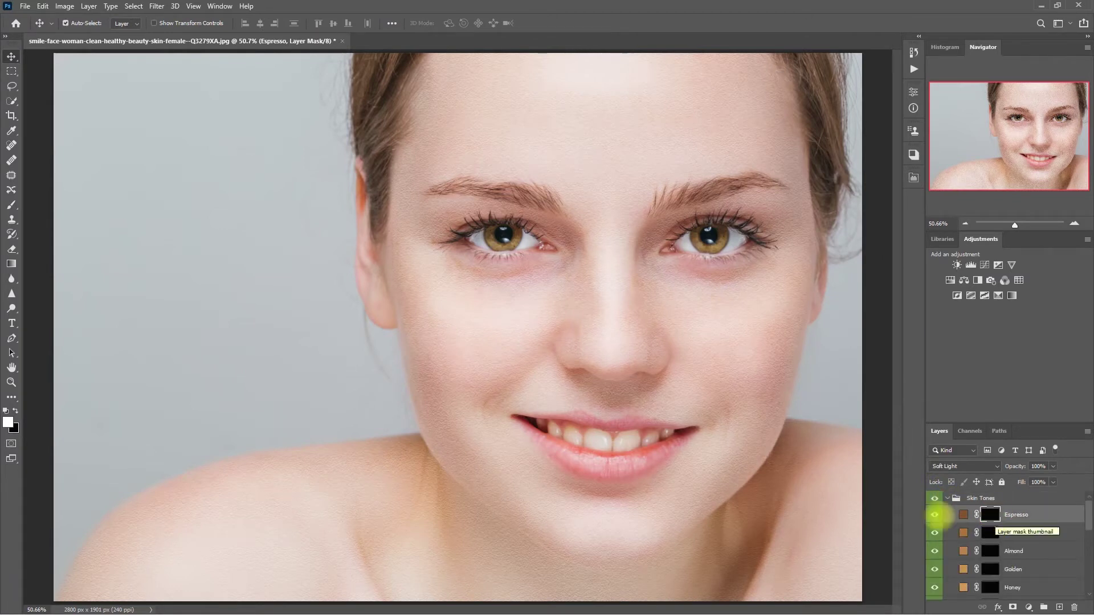
# Step: Paint white on the Espresso mask over the face, neck and shoulders at 100% flow, using a 250 px brush for the shoulders
pyautogui.click(12, 205)
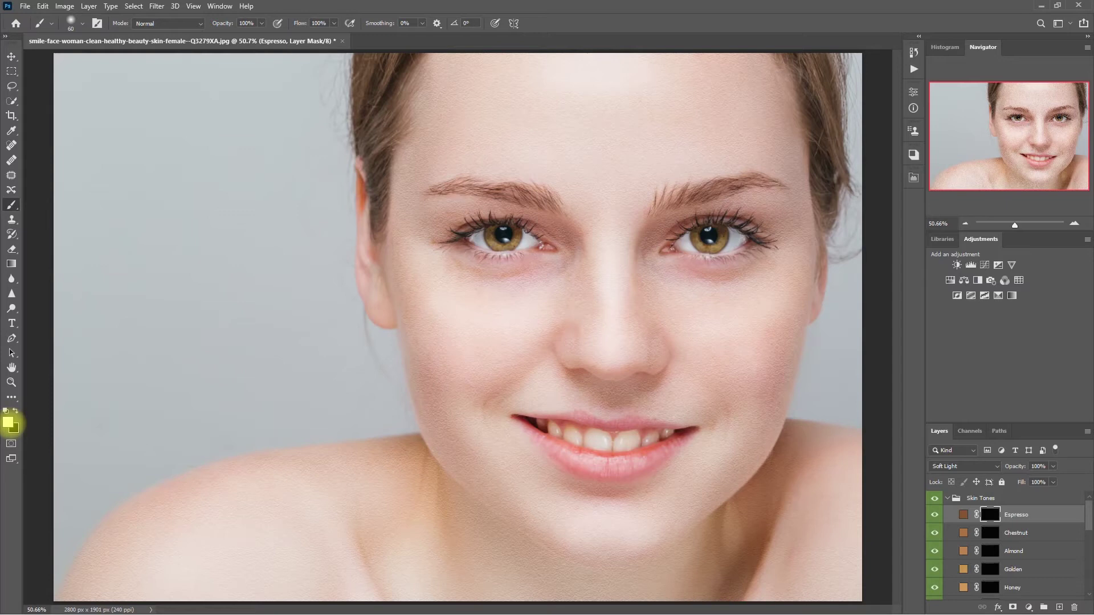
pyautogui.press(']')
pyautogui.press(']')
pyautogui.press(']')
pyautogui.press(']')
pyautogui.moveTo(481, 90)
pyautogui.mouseDown()
pyautogui.moveTo(488, 427)
pyautogui.moveTo(567, 81)
pyautogui.moveTo(716, 98)
pyautogui.moveTo(774, 281)
pyautogui.mouseUp()
pyautogui.press('[')
pyautogui.press('[')
pyautogui.press('[')
pyautogui.moveTo(415, 549)
pyautogui.mouseDown()
pyautogui.moveTo(408, 479)
pyautogui.moveTo(103, 586)
pyautogui.moveTo(140, 550)
pyautogui.moveTo(350, 512)
pyautogui.moveTo(348, 476)
pyautogui.moveTo(225, 491)
pyautogui.moveTo(144, 526)
pyautogui.mouseUp()
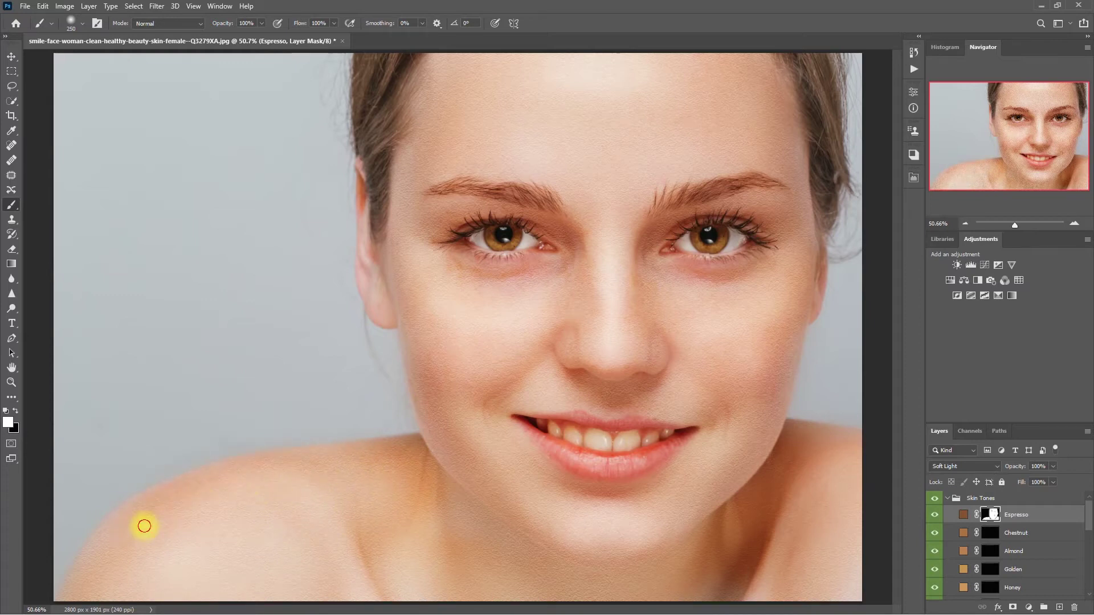
# Step: Extend the Espresso tone onto the ear with a smaller white brush, and return the brush to 250 px
pyautogui.press('[')
pyautogui.press('[')
pyautogui.press('[')
pyautogui.press('[')
pyautogui.press('[')
pyautogui.press('[')
pyautogui.press('[')
pyautogui.press('[')
pyautogui.press('[')
pyautogui.moveTo(363, 245); pyautogui.dragTo(354, 171)
pyautogui.press(']')
pyautogui.press(']')
pyautogui.press(']')
pyautogui.press(']')
pyautogui.press(']')
pyautogui.press(']')
pyautogui.press(']')
pyautogui.press(']')
pyautogui.press(']')
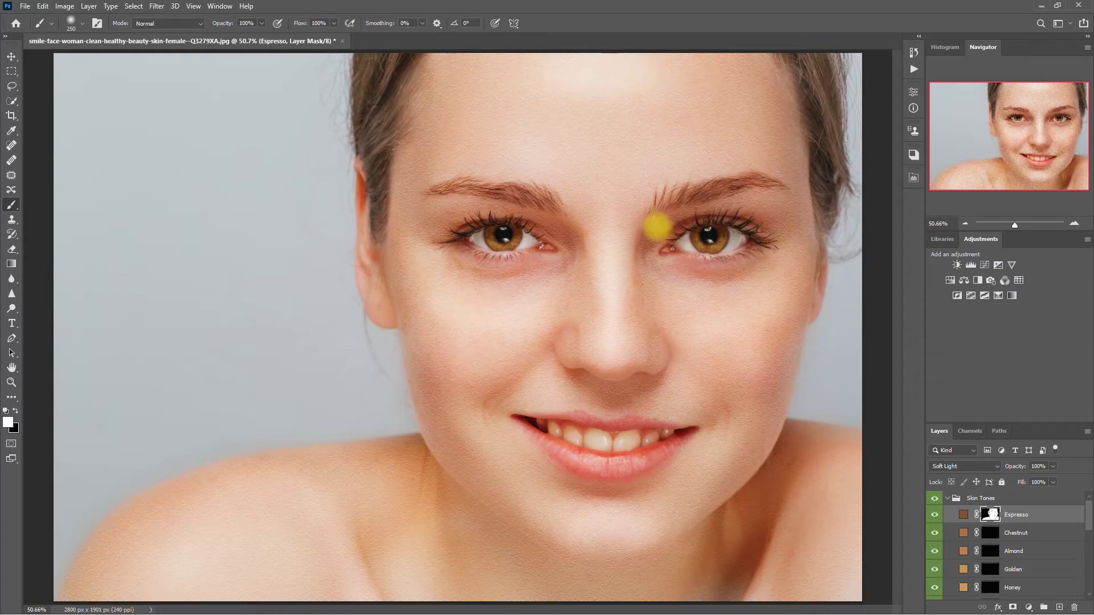
# Step: Paint black at 70 px on the Espresso mask to clear the tone from the eyebrows, eyes, lips and teeth
pyautogui.click(16, 410)
pyautogui.press('[')
pyautogui.press('[')
pyautogui.press('[')
pyautogui.press('[')
pyautogui.press('[')
pyautogui.press('[')
pyautogui.press('[')
pyautogui.press('[')
pyautogui.moveTo(439, 188); pyautogui.dragTo(513, 199)
pyautogui.moveTo(456, 242); pyautogui.dragTo(535, 240)
pyautogui.moveTo(708, 237); pyautogui.dragTo(757, 239)
pyautogui.moveTo(578, 428)
pyautogui.mouseDown()
pyautogui.moveTo(667, 437)
pyautogui.moveTo(596, 456)
pyautogui.moveTo(574, 425)
pyautogui.moveTo(689, 437)
pyautogui.moveTo(569, 463)
pyautogui.moveTo(551, 422)
pyautogui.moveTo(671, 450)
pyautogui.mouseUp()
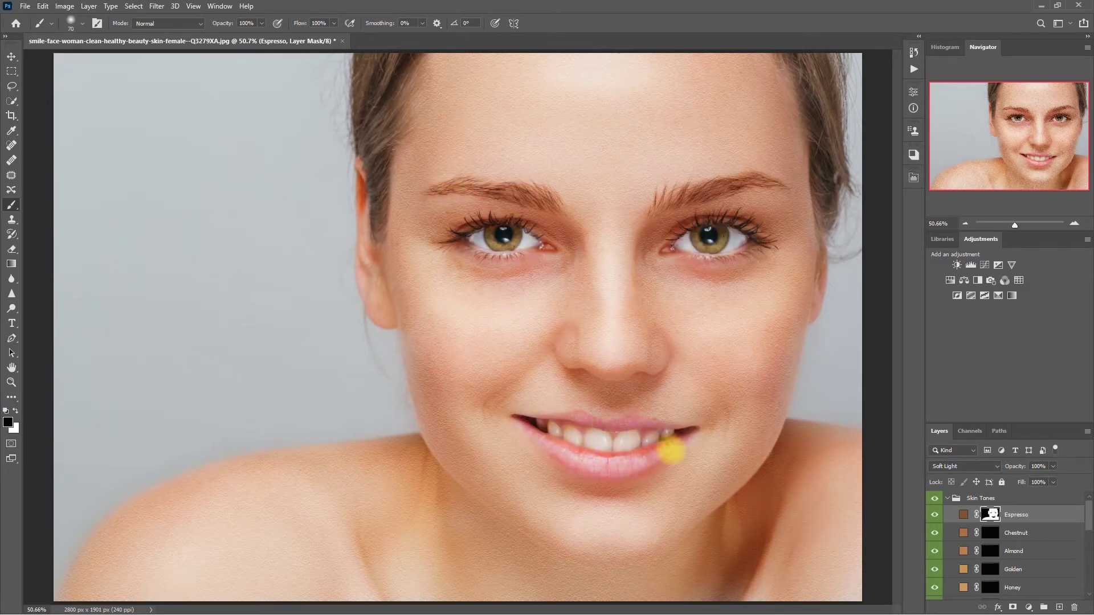
# Step: Paint the Espresso tone back over the lips in white and lower the layer's opacity to 60%
pyautogui.press('x')
pyautogui.moveTo(627, 410)
pyautogui.mouseDown()
pyautogui.moveTo(593, 425)
pyautogui.moveTo(591, 468)
pyautogui.moveTo(532, 457)
pyautogui.moveTo(535, 247)
pyautogui.moveTo(678, 247)
pyautogui.moveTo(673, 262)
pyautogui.moveTo(725, 262)
pyautogui.moveTo(769, 245)
pyautogui.moveTo(781, 224)
pyautogui.moveTo(775, 252)
pyautogui.mouseUp()
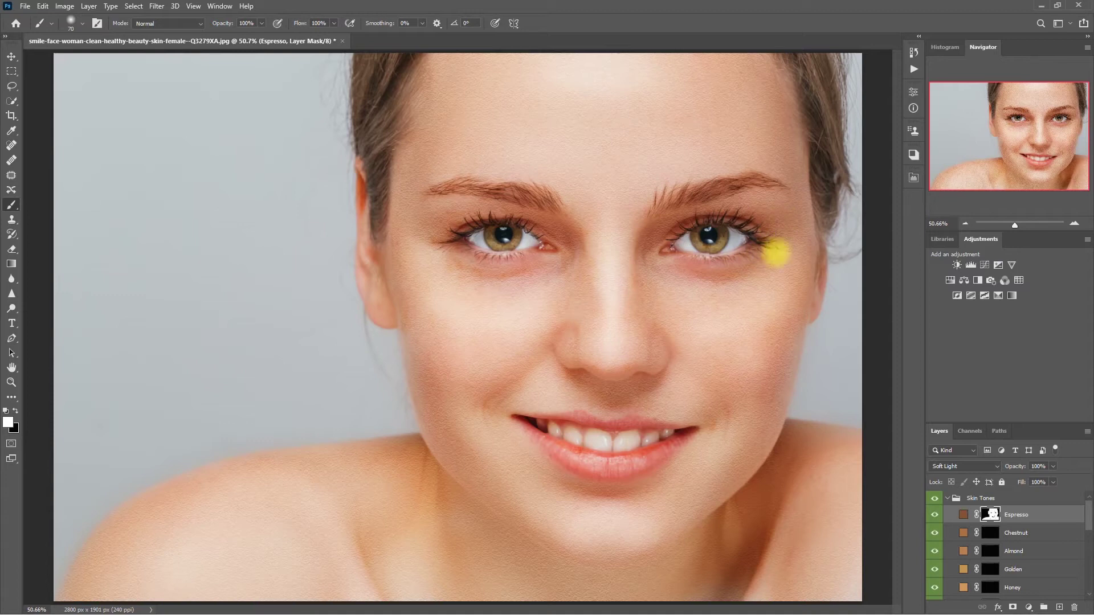
pyautogui.click(1036, 466)
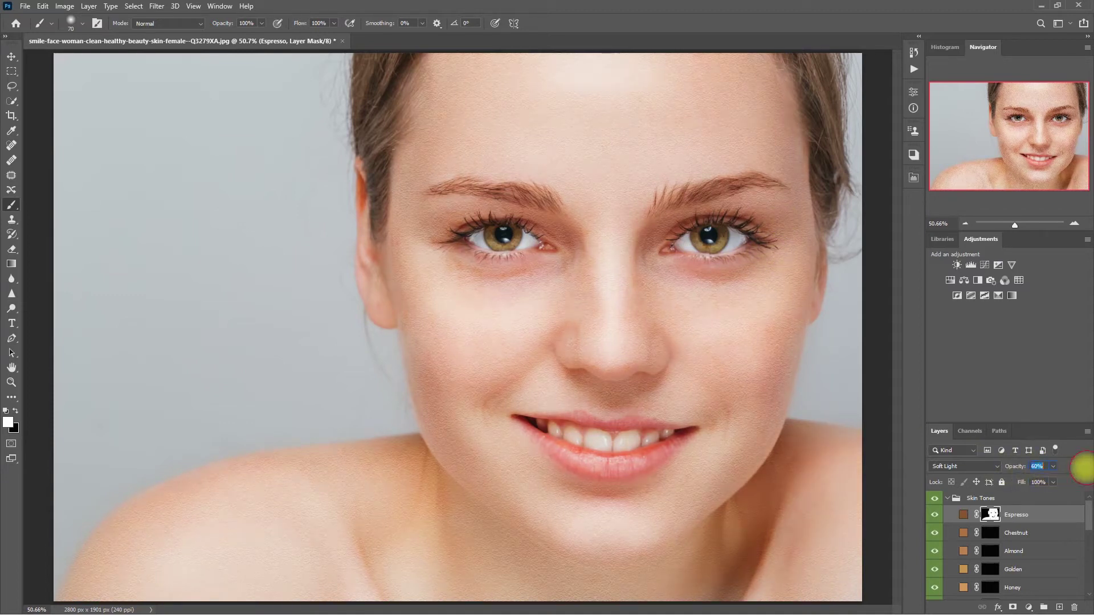
# Step: Collapse the Skin Tones group and toggle its visibility to compare the portrait with and without the warmer skin
pyautogui.click(946, 498)
pyautogui.click(934, 498)
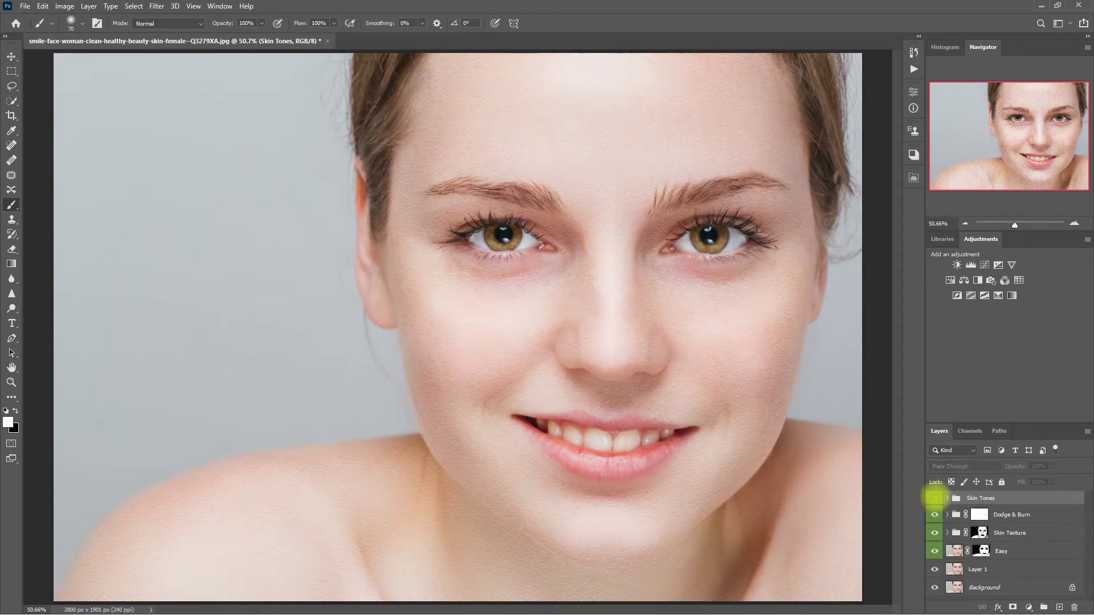
pyautogui.click(934, 498)
pyautogui.click(934, 498)
pyautogui.click(934, 498)
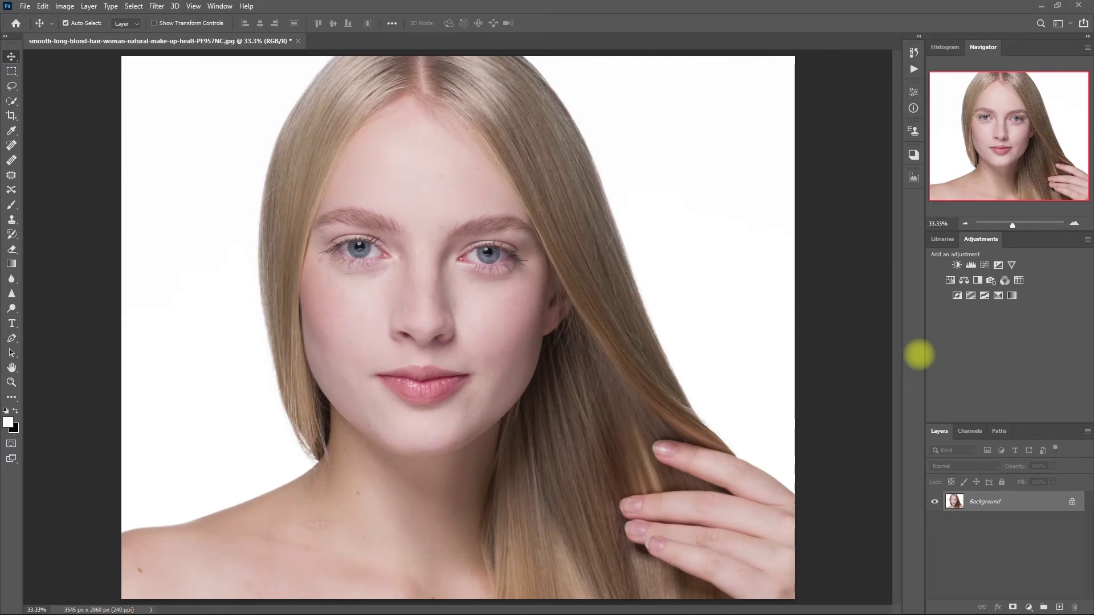
# Step: Duplicate the long-haired woman's Background layer and remove the skin blemishes with a 30 px Spot Healing Brush
pyautogui.hotkey('ctrl', 'j')
pyautogui.press('j')
pyautogui.press('[')
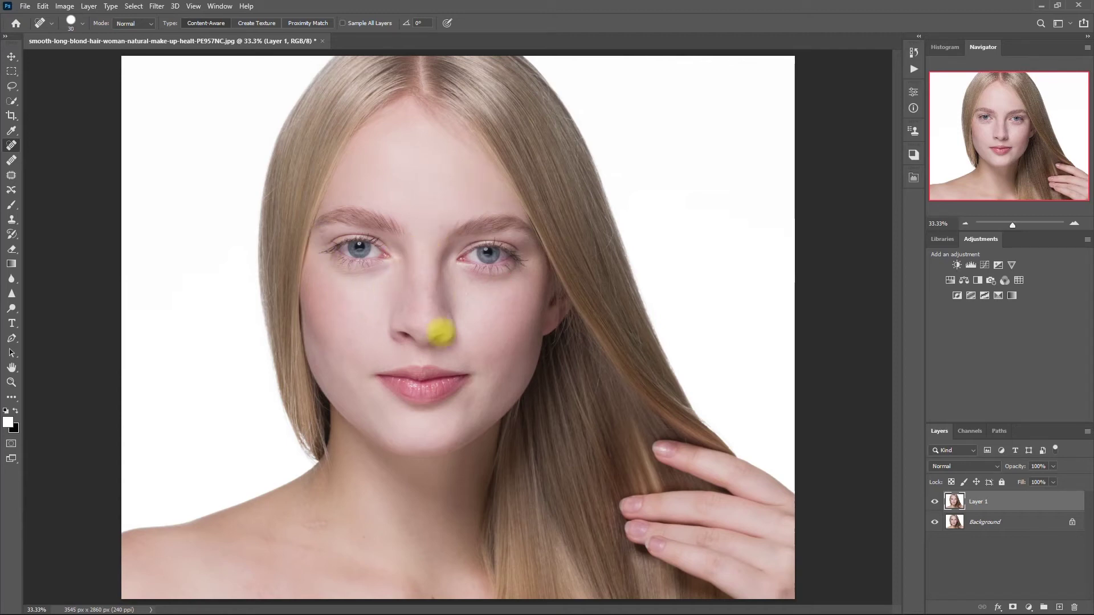
# Step: Add Retouch Pro's Easy smoothing layer and paint white on its mask over the face, neck and shoulders
pyautogui.click(913, 177)
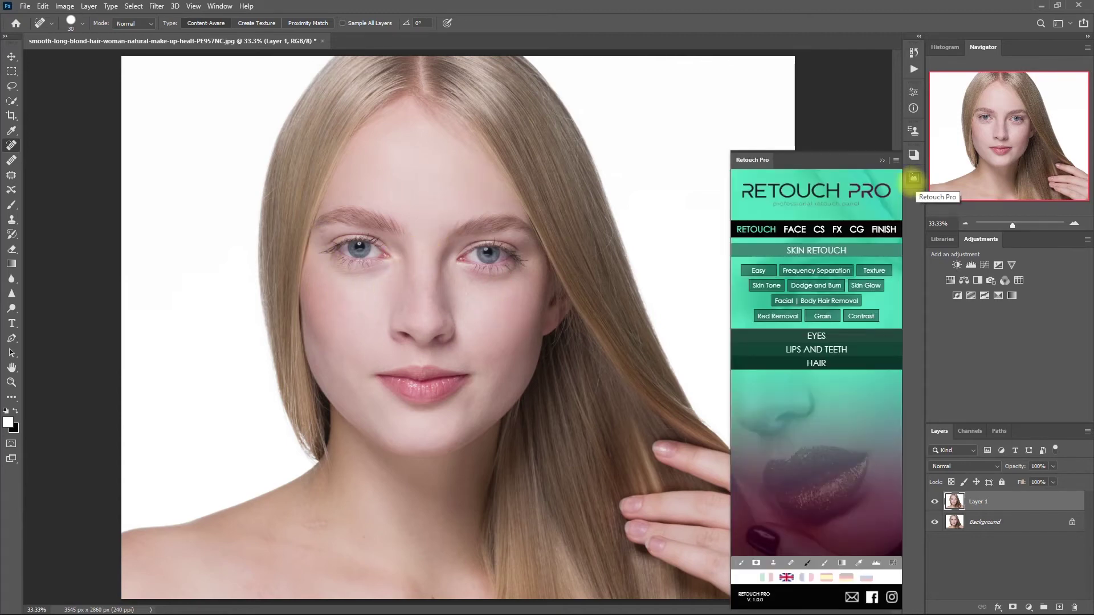
pyautogui.click(758, 270)
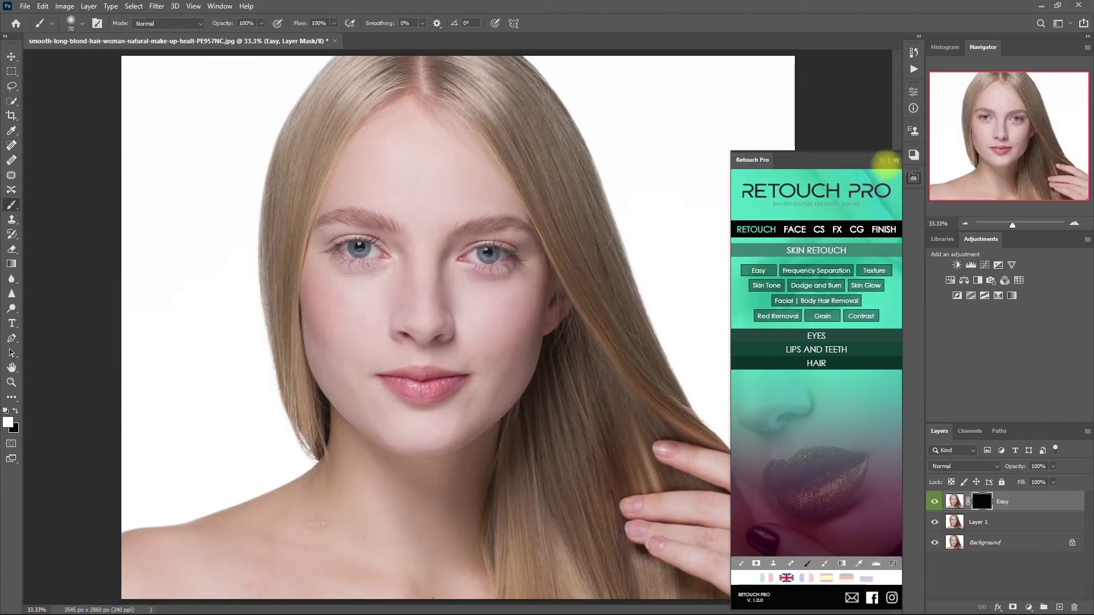
pyautogui.moveTo(517, 347)
pyautogui.mouseDown()
pyautogui.moveTo(329, 332)
pyautogui.moveTo(325, 262)
pyautogui.moveTo(484, 335)
pyautogui.moveTo(440, 233)
pyautogui.moveTo(348, 202)
pyautogui.moveTo(433, 354)
pyautogui.moveTo(467, 386)
pyautogui.moveTo(254, 565)
pyautogui.moveTo(206, 537)
pyautogui.moveTo(433, 587)
pyautogui.moveTo(354, 474)
pyautogui.moveTo(442, 517)
pyautogui.moveTo(452, 546)
pyautogui.mouseUp()
pyautogui.press('[')
pyautogui.press('[')
pyautogui.press('[')
# Step: Restore the eyebrows, eyes and lips in black on the Easy mask with a 90 px brush and lower the layer's opacity to 50%
pyautogui.press('x')
pyautogui.press('[')
pyautogui.press('[')
pyautogui.press('[')
pyautogui.moveTo(352, 215)
pyautogui.mouseDown()
pyautogui.moveTo(460, 233)
pyautogui.moveTo(509, 222)
pyautogui.moveTo(469, 260)
pyautogui.moveTo(499, 246)
pyautogui.moveTo(520, 259)
pyautogui.moveTo(343, 245)
pyautogui.moveTo(379, 249)
pyautogui.mouseUp()
pyautogui.moveTo(422, 398)
pyautogui.mouseDown()
pyautogui.moveTo(383, 378)
pyautogui.moveTo(412, 374)
pyautogui.moveTo(395, 390)
pyautogui.moveTo(416, 392)
pyautogui.moveTo(465, 378)
pyautogui.moveTo(395, 376)
pyautogui.mouseUp()
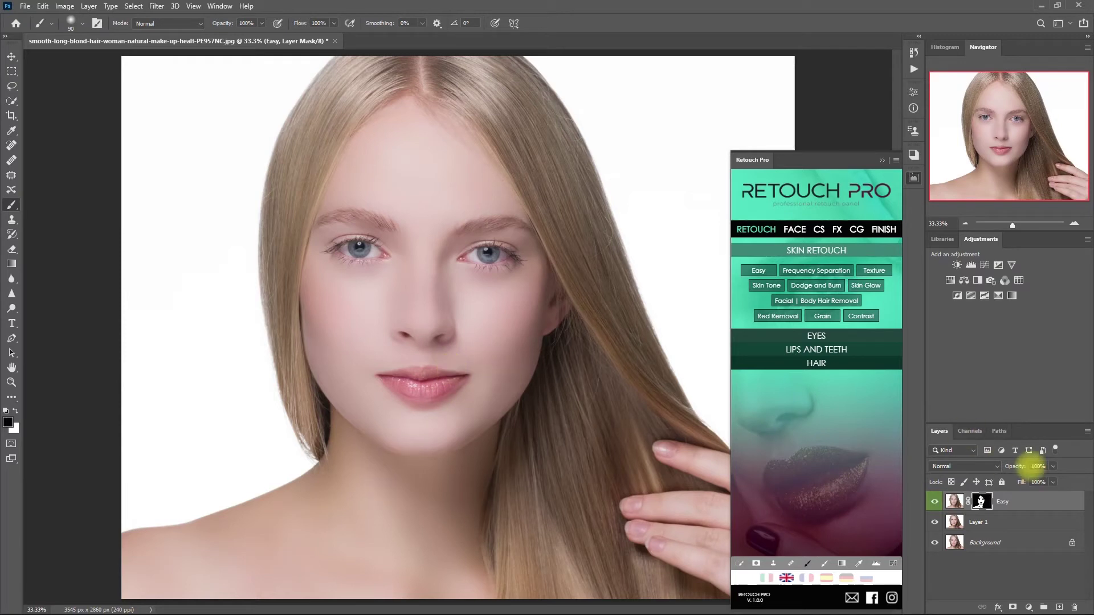
pyautogui.click(1014, 466)
pyautogui.press('Return')
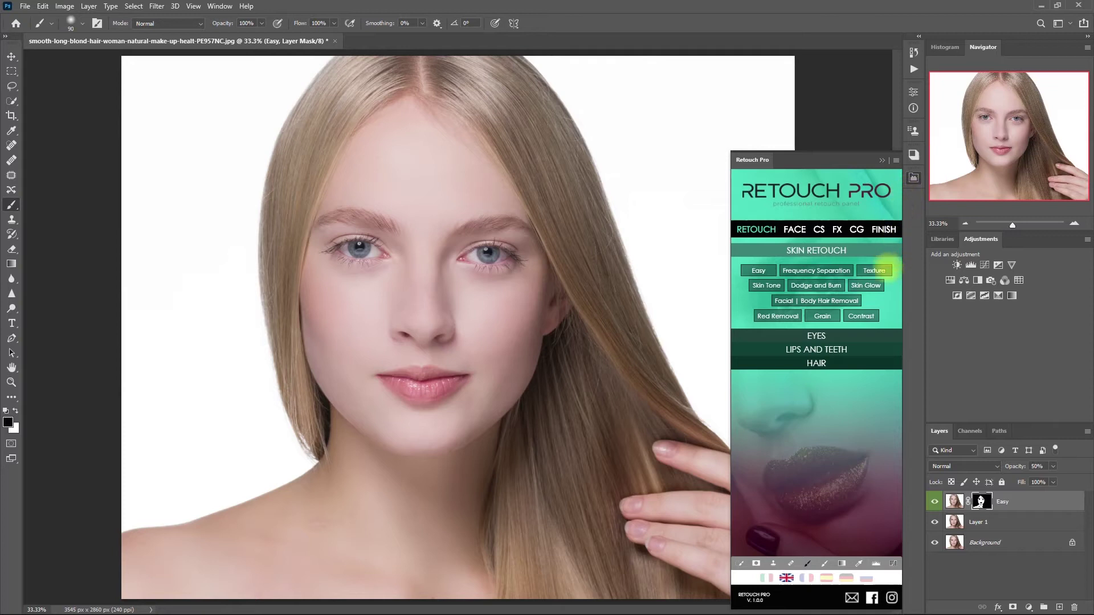
# Step: Add the Texture effect from Retouch Pro and replace the Skin Texture group's mask with a copy of the Easy mask
pyautogui.click(884, 270)
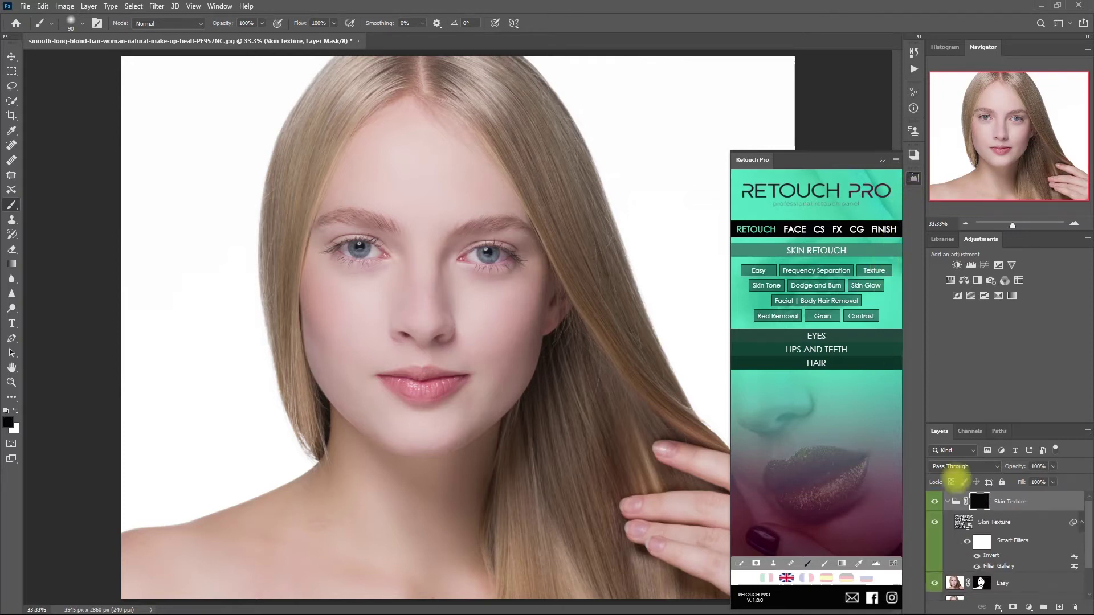
pyautogui.click(948, 502)
pyautogui.click(981, 522)
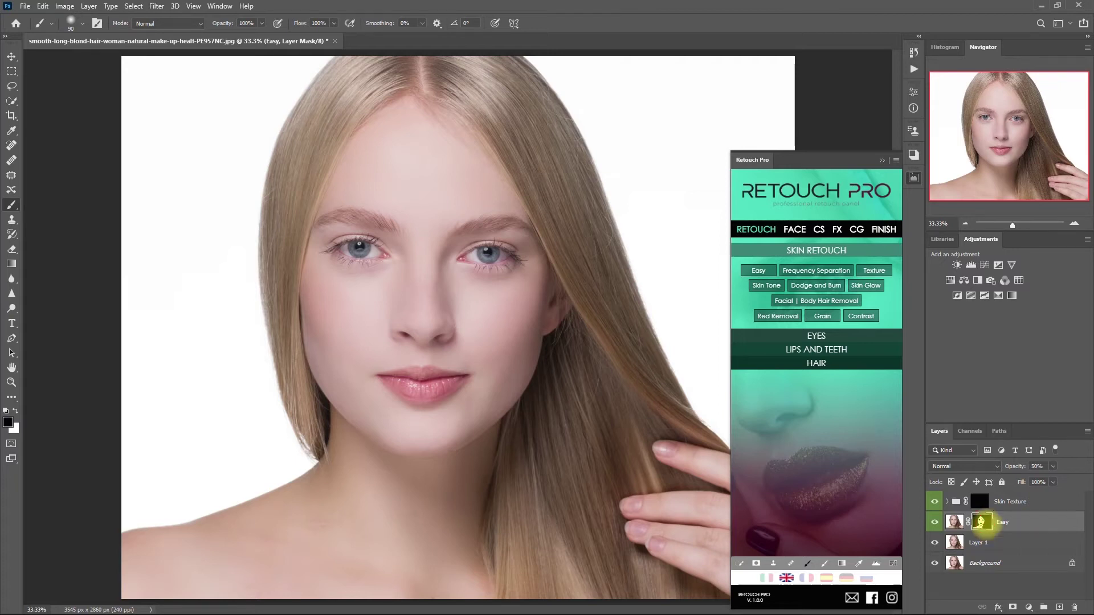
pyautogui.moveTo(981, 521); pyautogui.dragTo(979, 503)
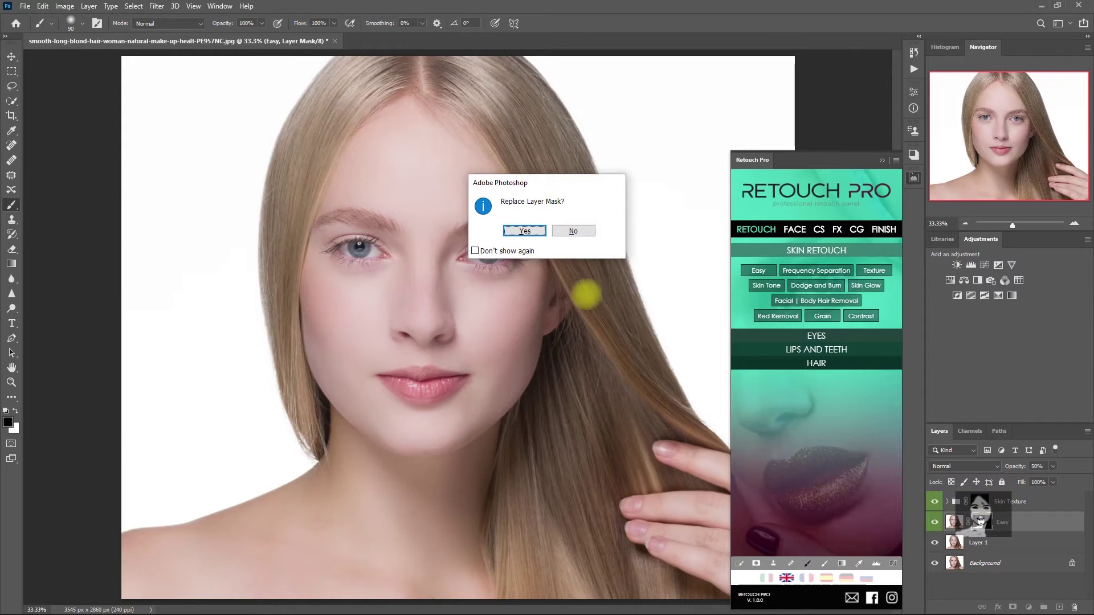
pyautogui.click(524, 231)
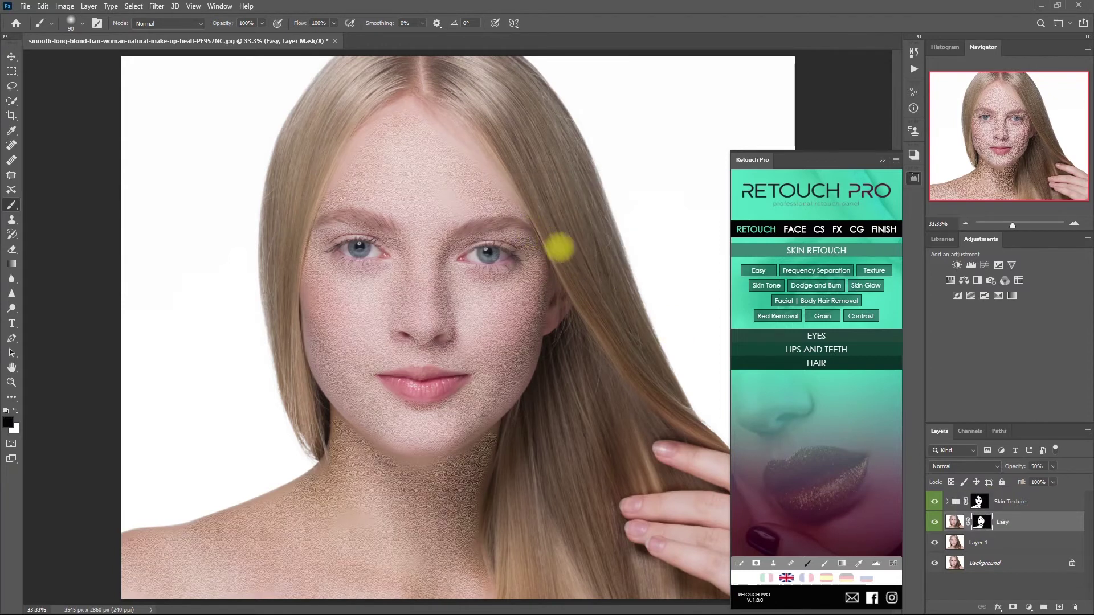
# Step: Lower the Skin Texture group's opacity to 20% and collapse the Retouch Pro panel
pyautogui.click(979, 501)
pyautogui.click(1038, 466)
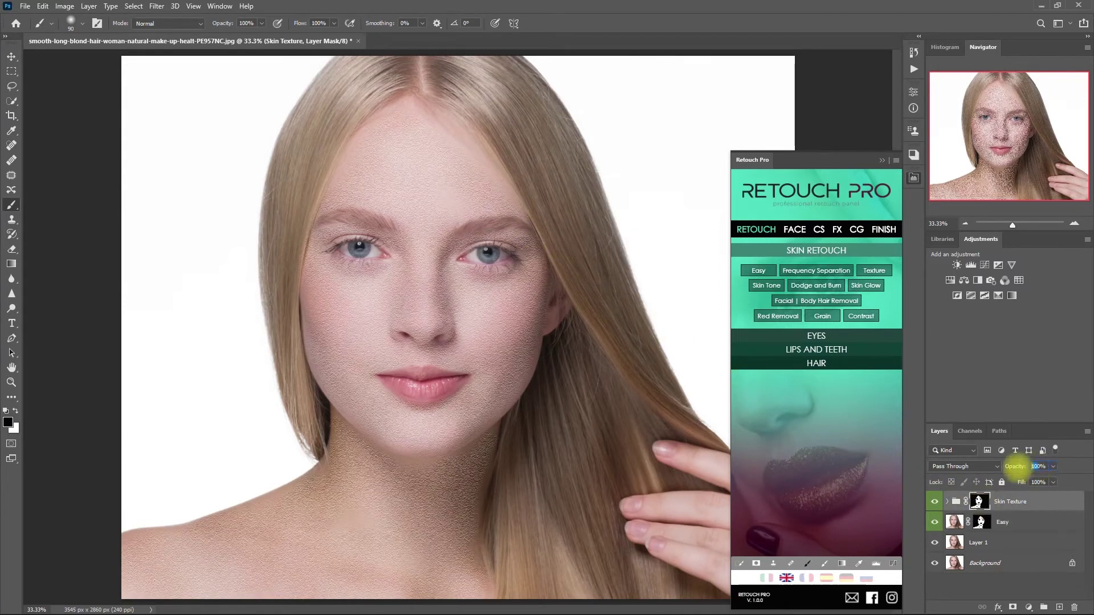
pyautogui.write('20')
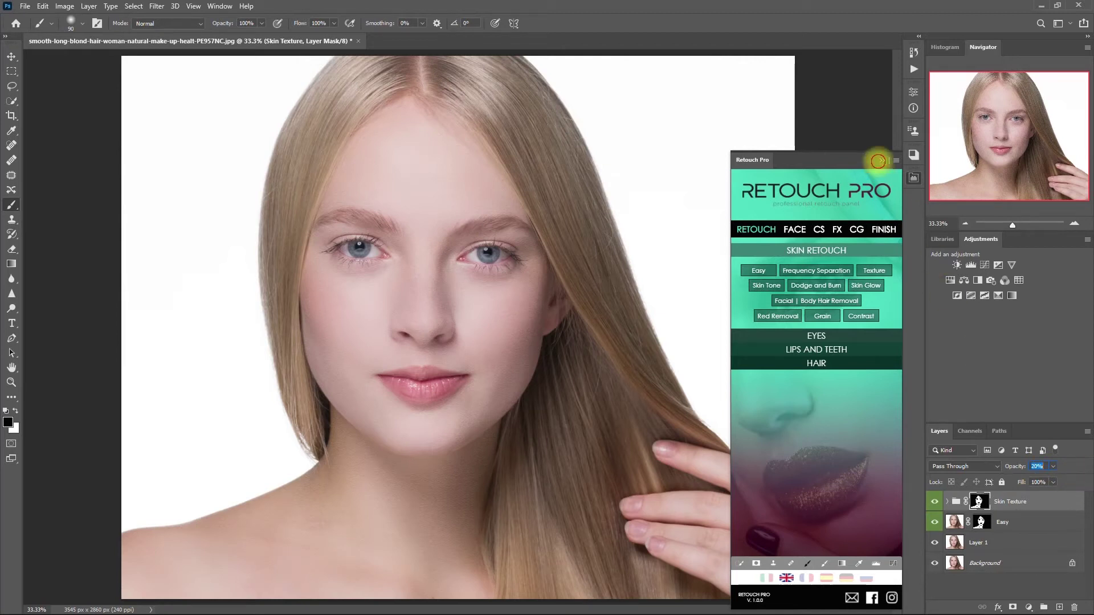
pyautogui.click(882, 160)
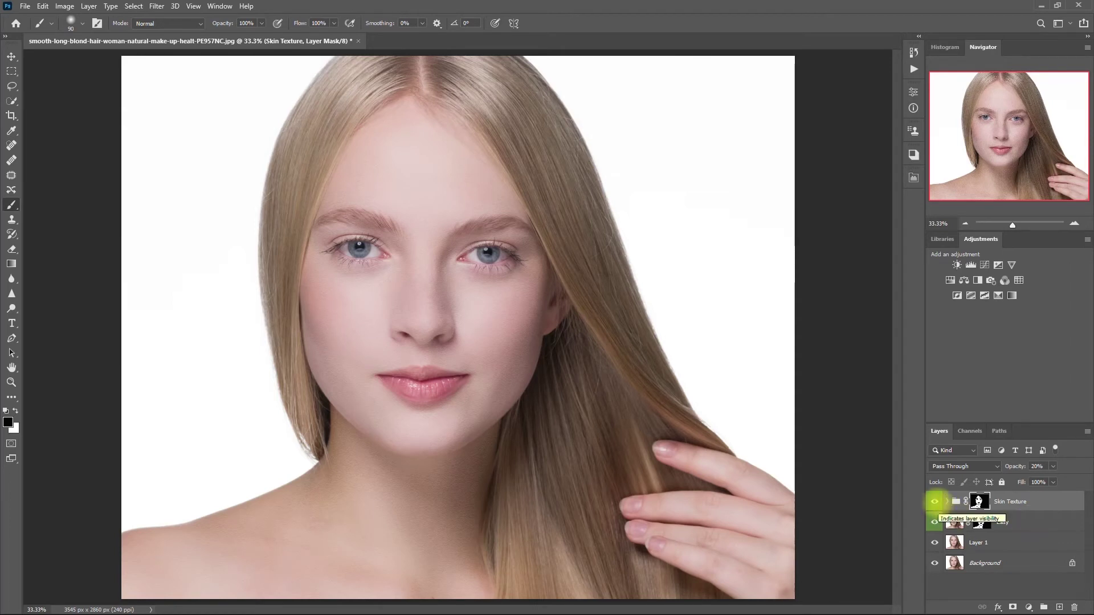
# Step: Group the Skin Texture and Easy layers and toggle the new group's visibility to compare the skin
pyautogui.hotkey('ctrl', 'z')
pyautogui.hotkey('ctrl', 'z')
pyautogui.hotkey('ctrl', 'z')
pyautogui.click(936, 501)
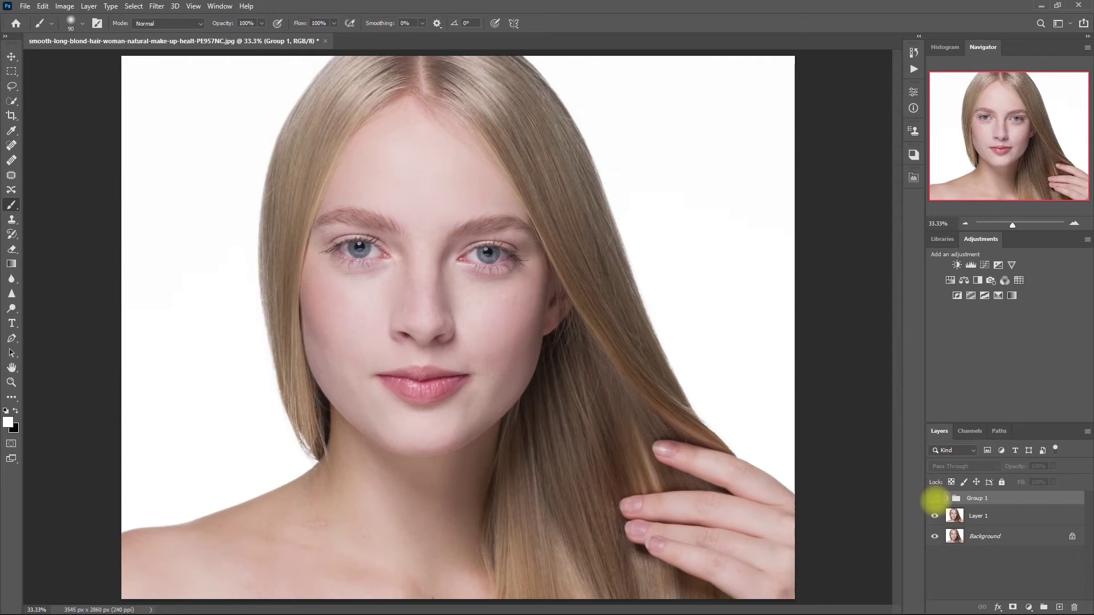
pyautogui.click(935, 499)
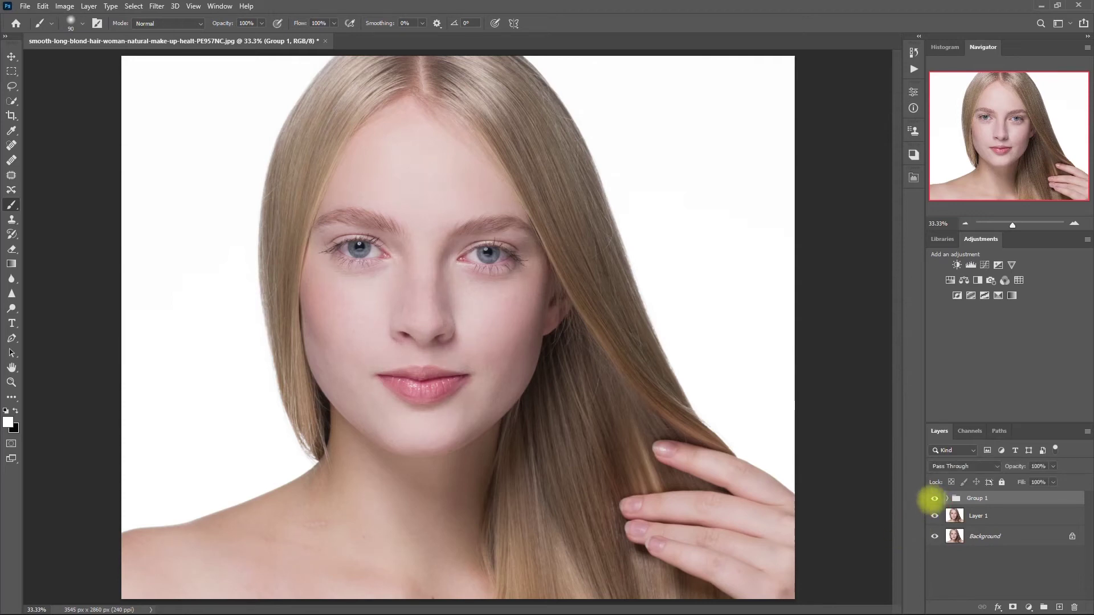
# Step: Compare the face up close with and without Group 1, and return to the full-image view
pyautogui.scroll(3, 616, 355)
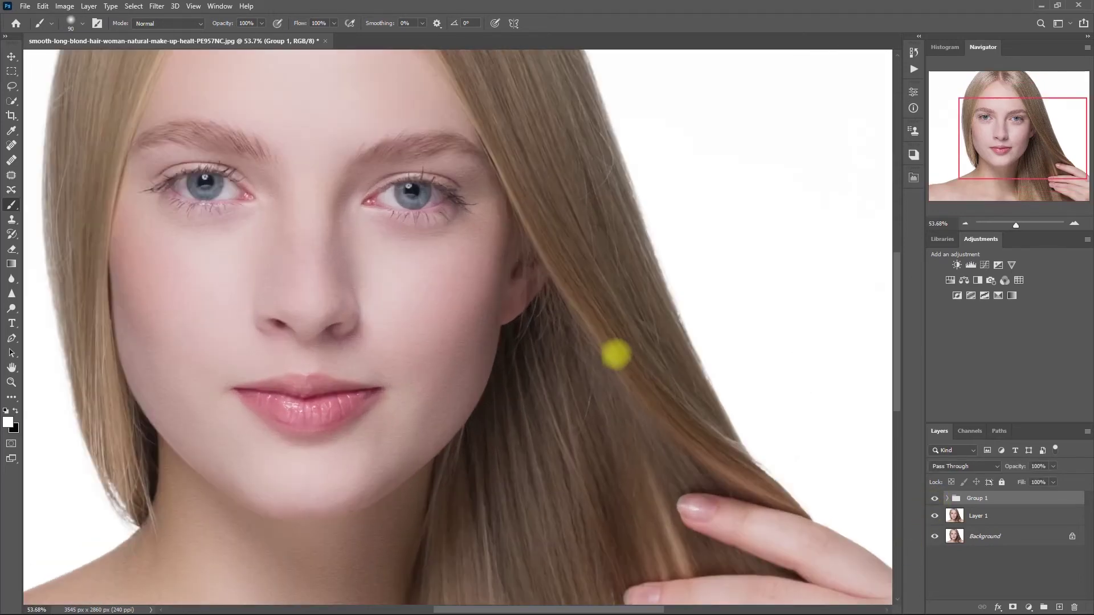
pyautogui.moveTo(615, 355); pyautogui.dragTo(693, 425)
pyautogui.click(935, 499)
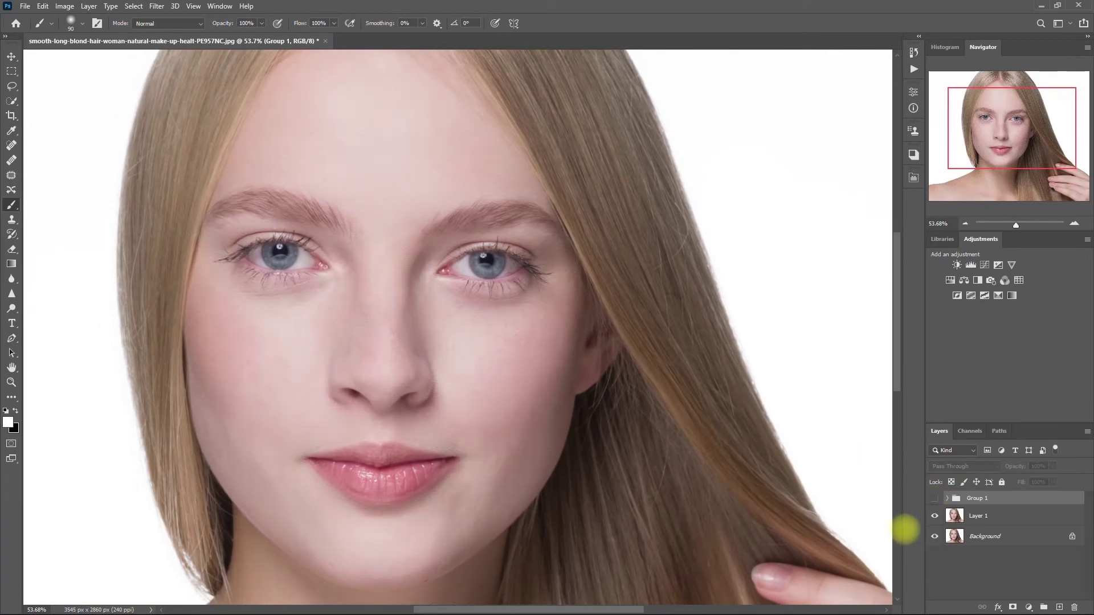
pyautogui.click(935, 498)
pyautogui.hotkey('ctrl', '0')
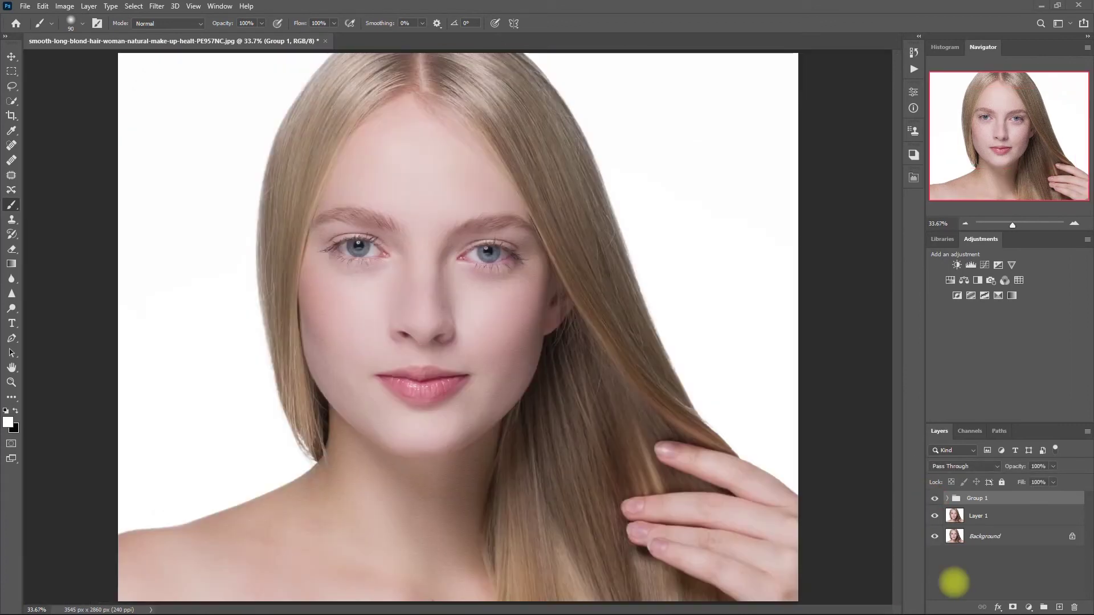
# Step: Add the Dodge and Burn effect from Retouch Pro and expand its layer group
pyautogui.click(911, 178)
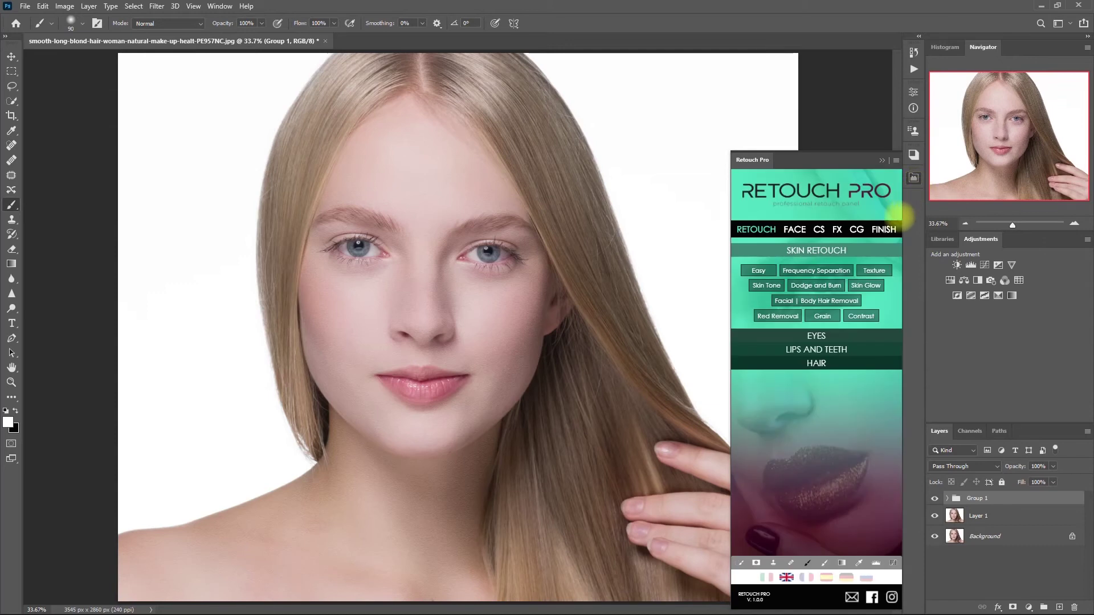
pyautogui.click(834, 287)
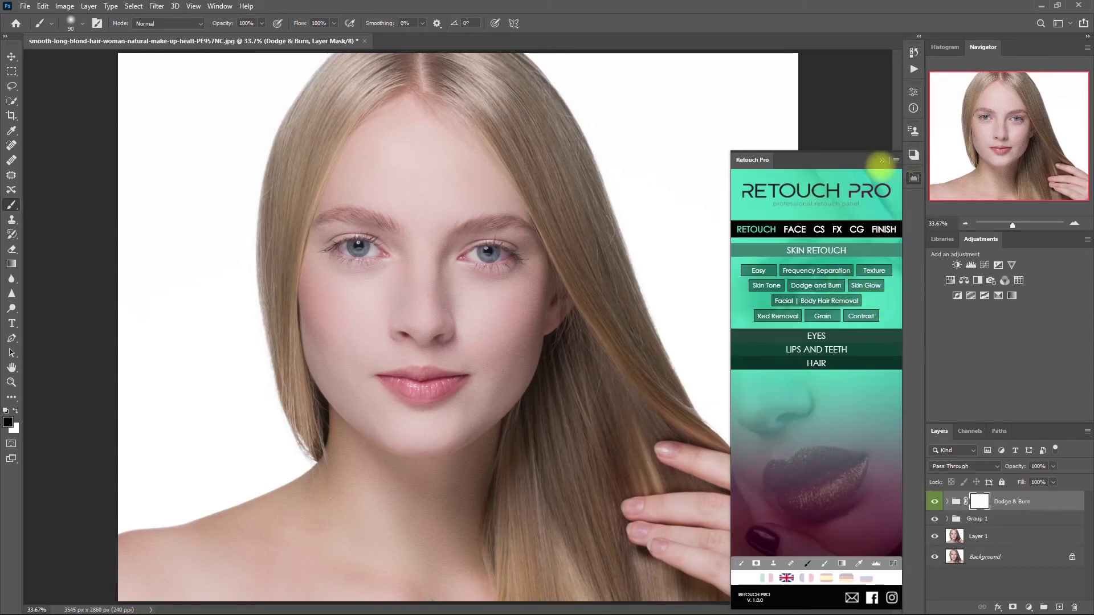
pyautogui.click(882, 161)
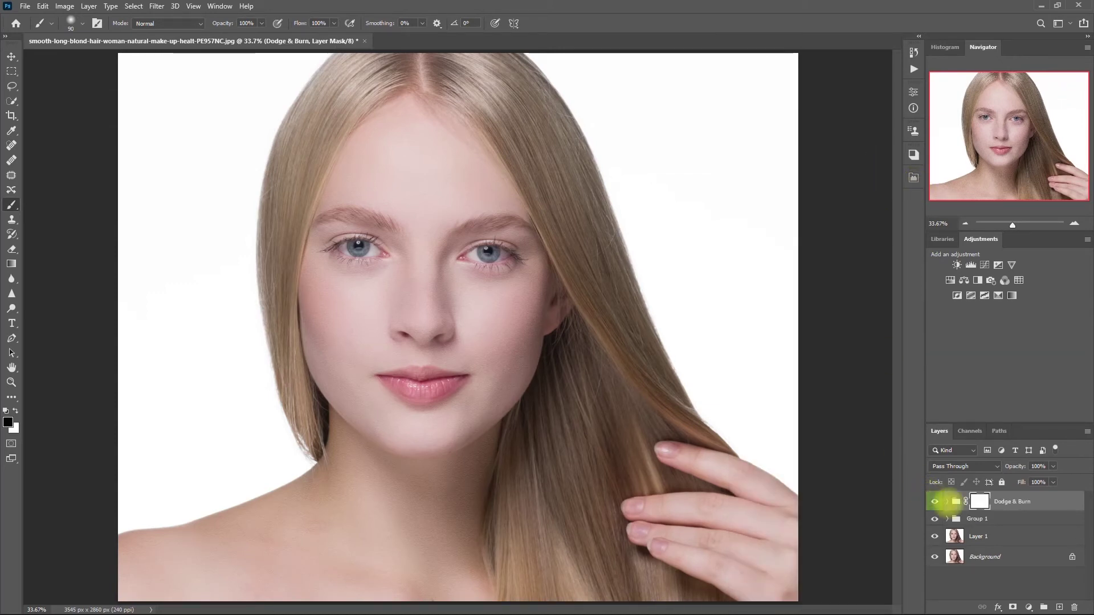
pyautogui.click(947, 502)
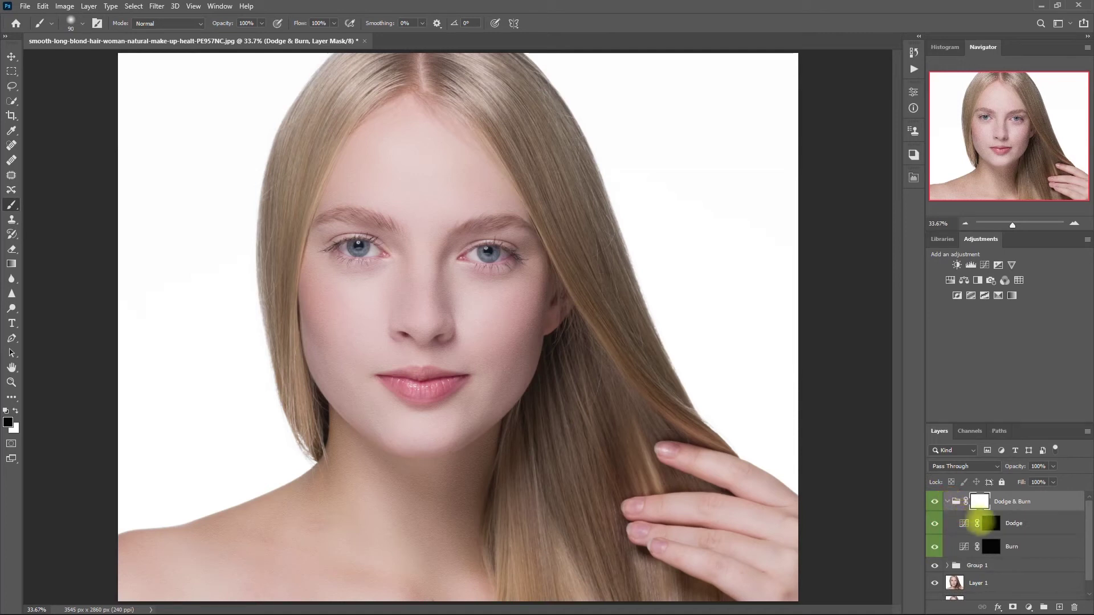
# Step: Paint highlights in white at 10% brush flow on the Dodge mask over the nose and cheeks
pyautogui.click(990, 523)
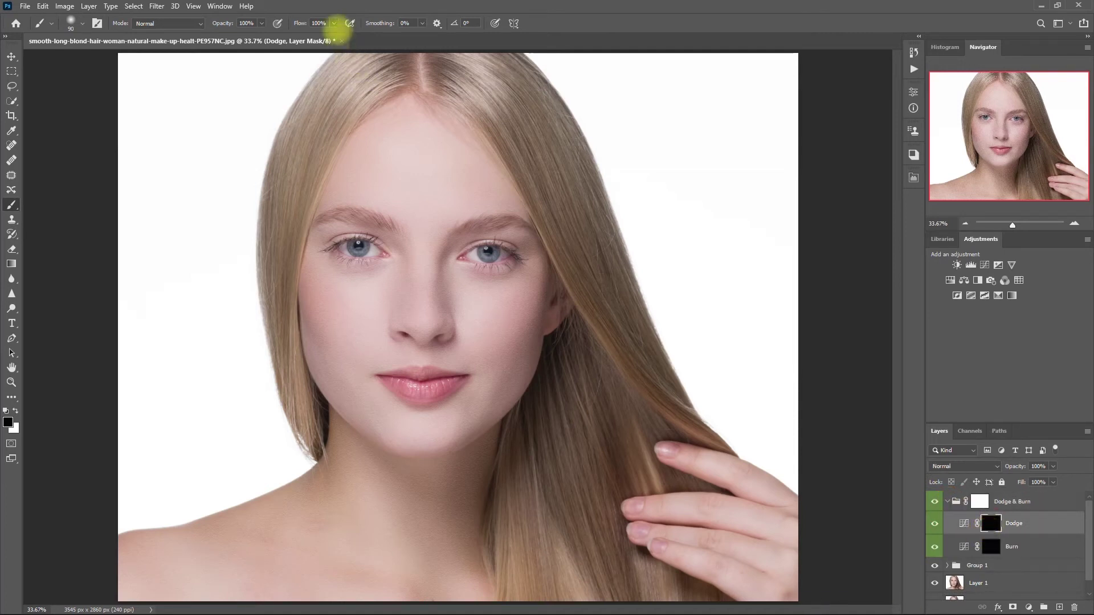
pyautogui.click(323, 22)
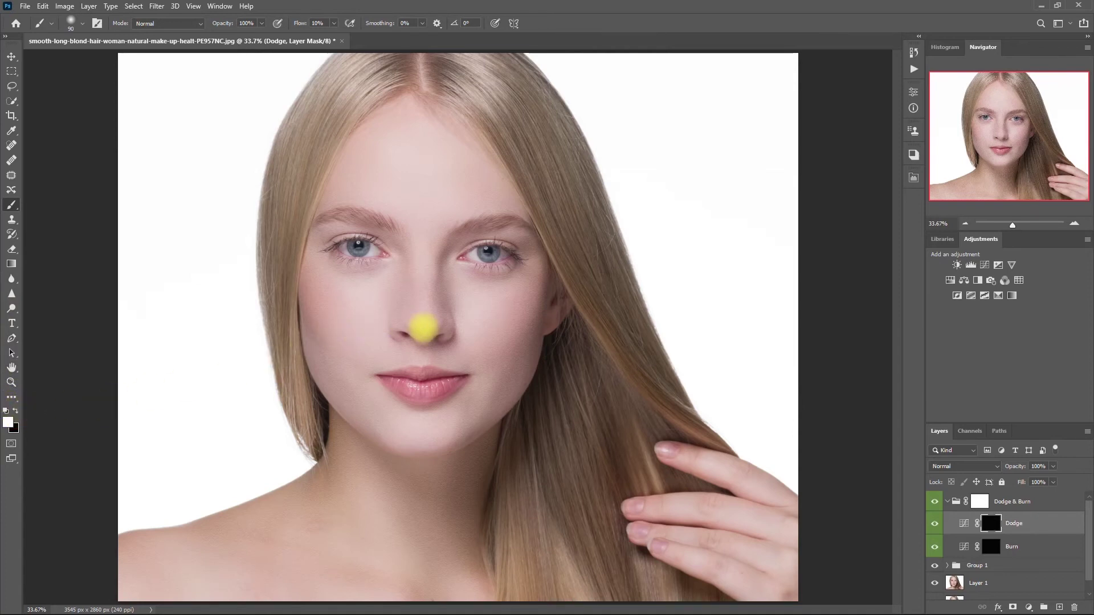
pyautogui.press(']')
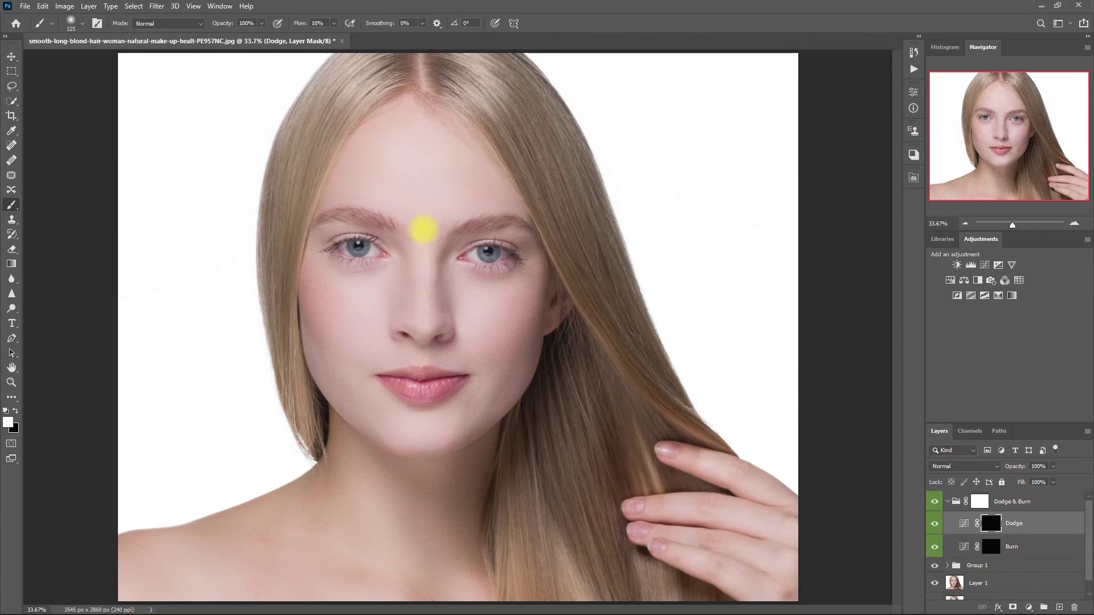
pyautogui.moveTo(477, 313)
pyautogui.mouseDown()
pyautogui.moveTo(518, 300)
pyautogui.moveTo(501, 332)
pyautogui.mouseUp()
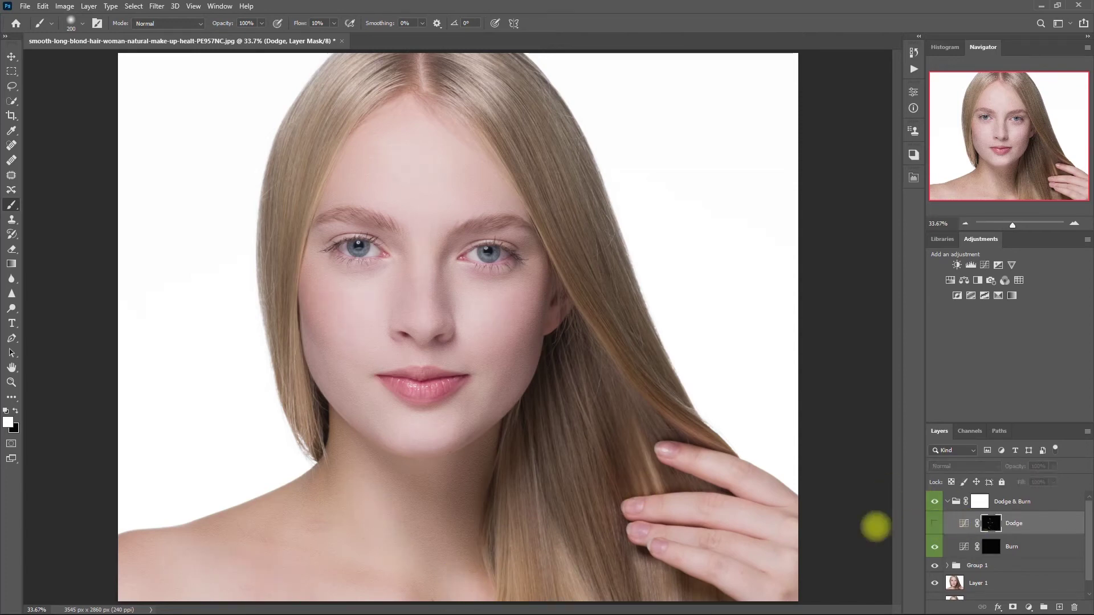
# Step: Paint shadows in white on the Burn mask along the forehead, jawline and neck, varying the brush size as needed
pyautogui.click(991, 546)
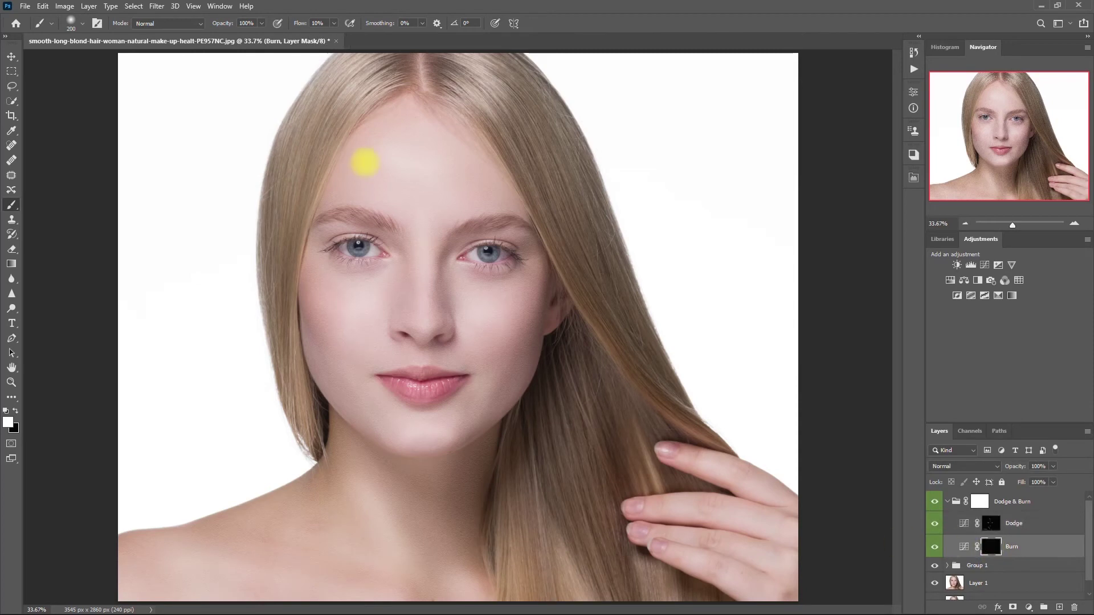
pyautogui.press('[')
pyautogui.press('[')
pyautogui.press('[')
pyautogui.press('[')
pyautogui.press('[')
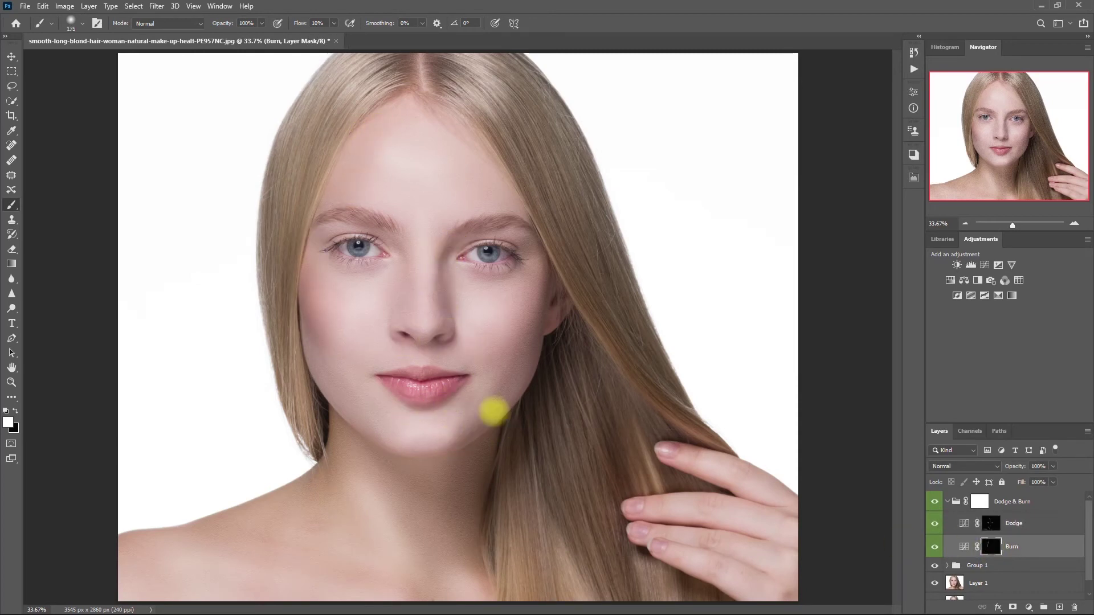
pyautogui.press(']')
pyautogui.press(']')
pyautogui.press(']')
pyautogui.press(']')
pyautogui.press(']')
pyautogui.press('[')
pyautogui.press('[')
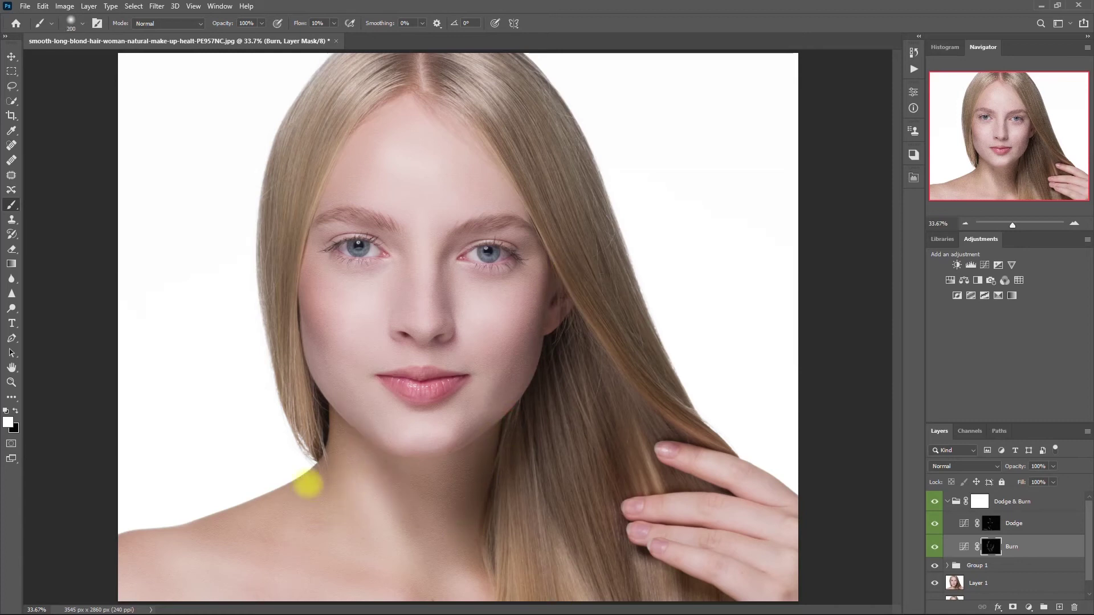
pyautogui.press('[')
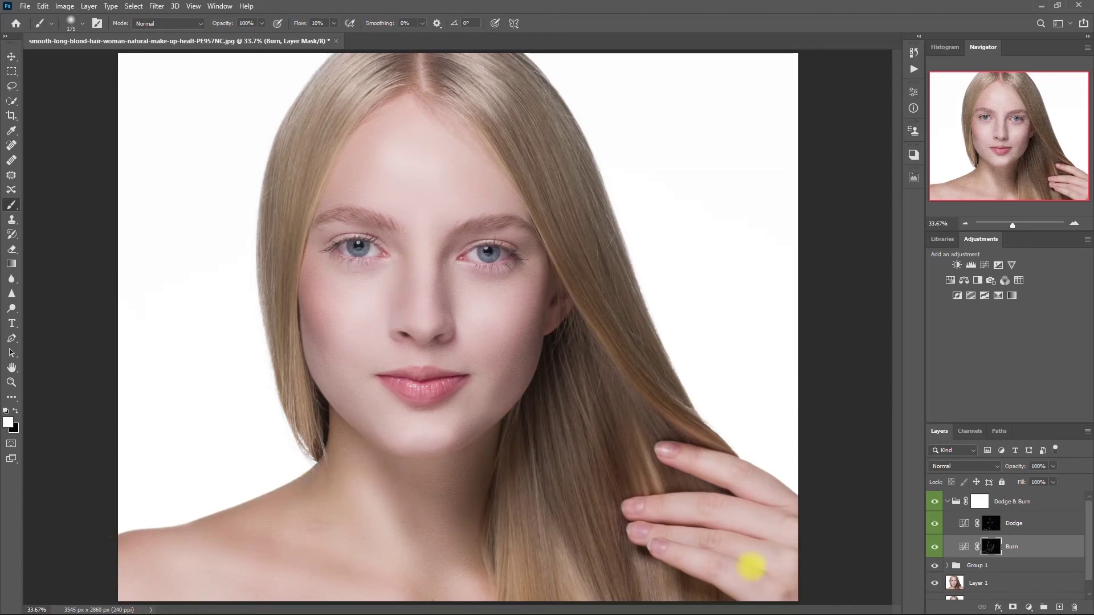
# Step: Toggle the Burn layer's visibility to compare the shading on the face
pyautogui.click(934, 547)
pyautogui.click(934, 547)
pyautogui.click(935, 547)
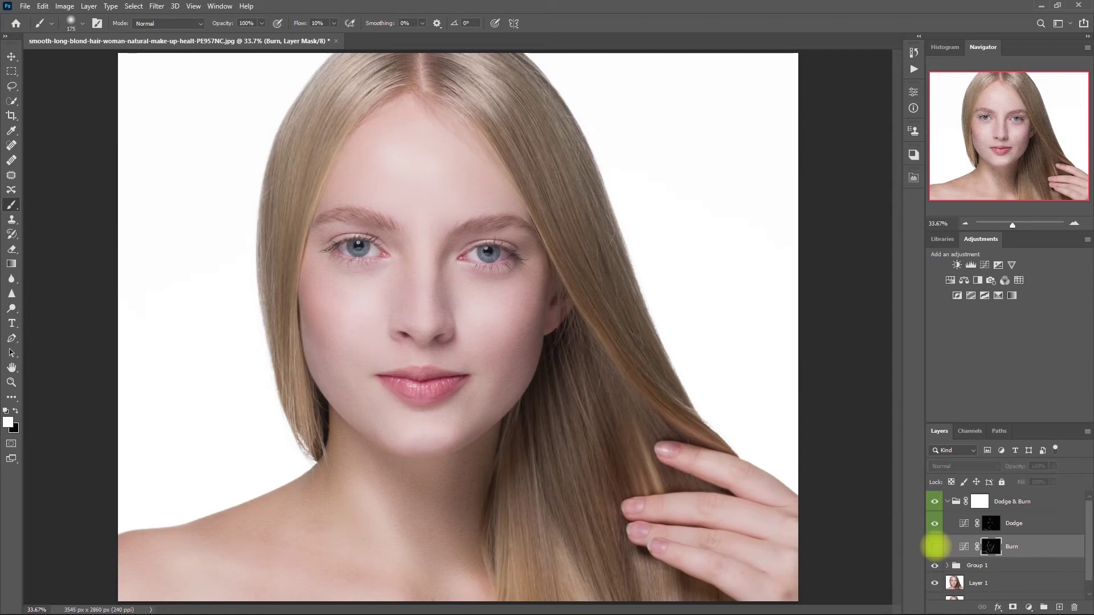
pyautogui.click(934, 547)
# Step: Collapse the Dodge & Burn group and compare the portrait with and without it, including up close
pyautogui.click(947, 501)
pyautogui.click(935, 502)
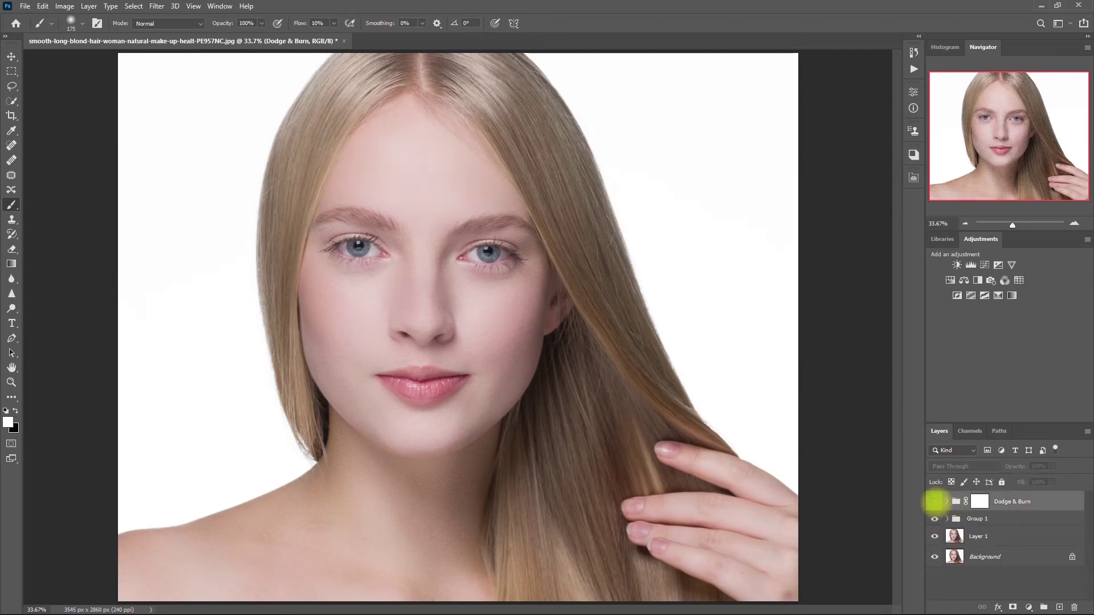
pyautogui.click(934, 501)
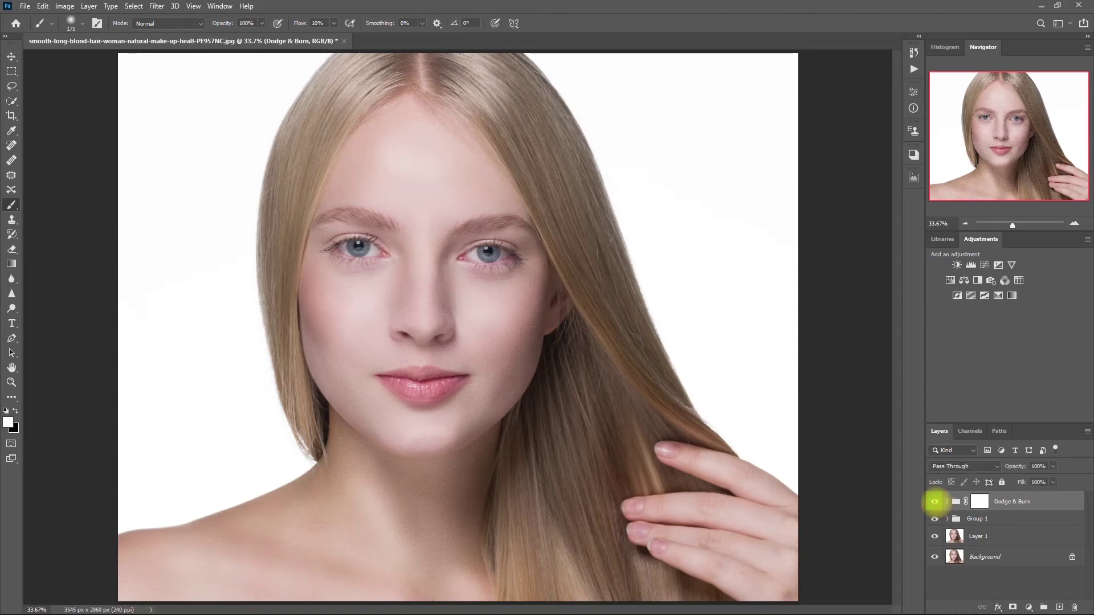
pyautogui.click(935, 501)
pyautogui.click(935, 501)
pyautogui.scroll(3, 653, 323)
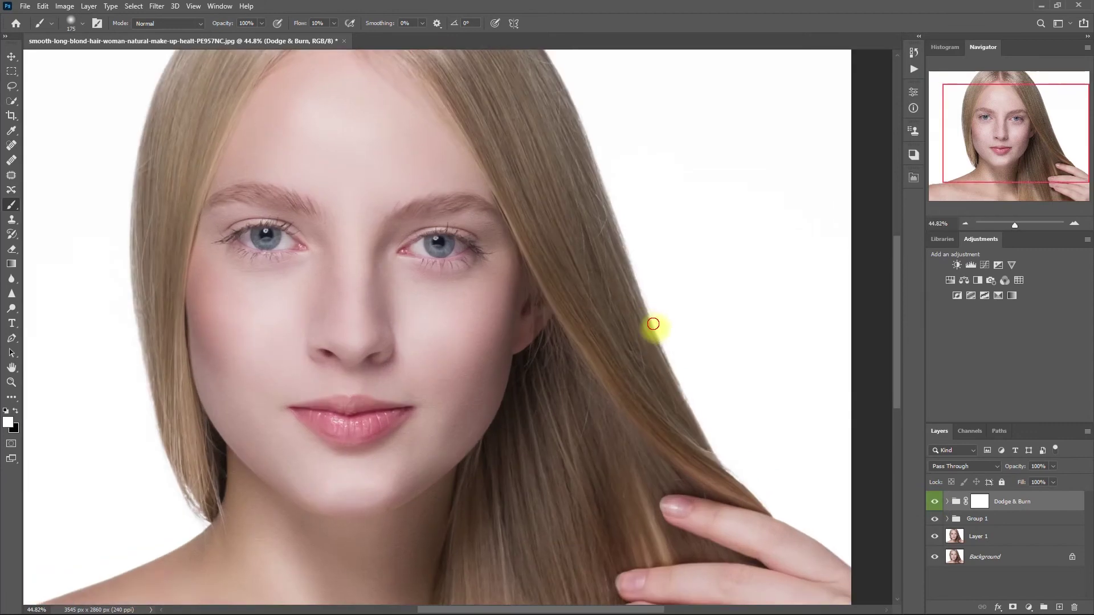
pyautogui.click(934, 501)
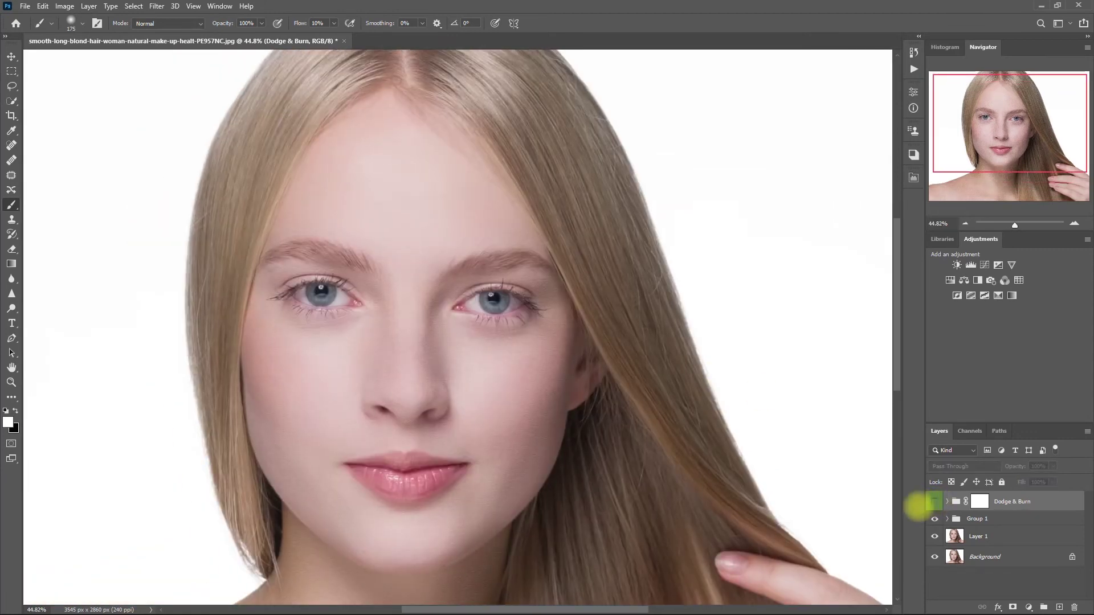
pyautogui.click(934, 501)
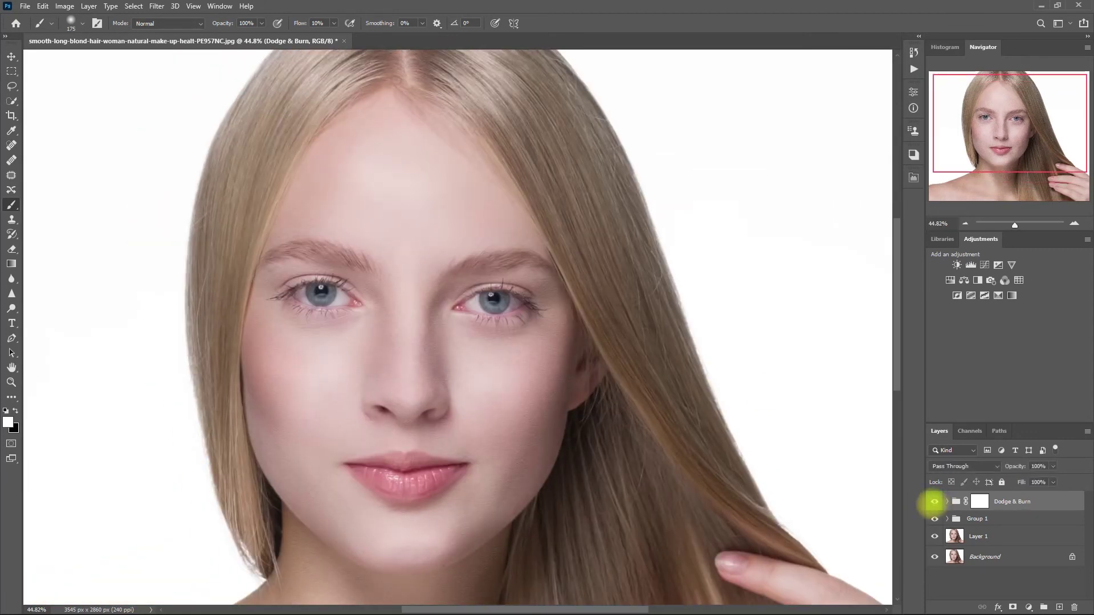
# Step: Lower the Dodge & Burn group's opacity to 80% and compare the face with and without it
pyautogui.click(1038, 466)
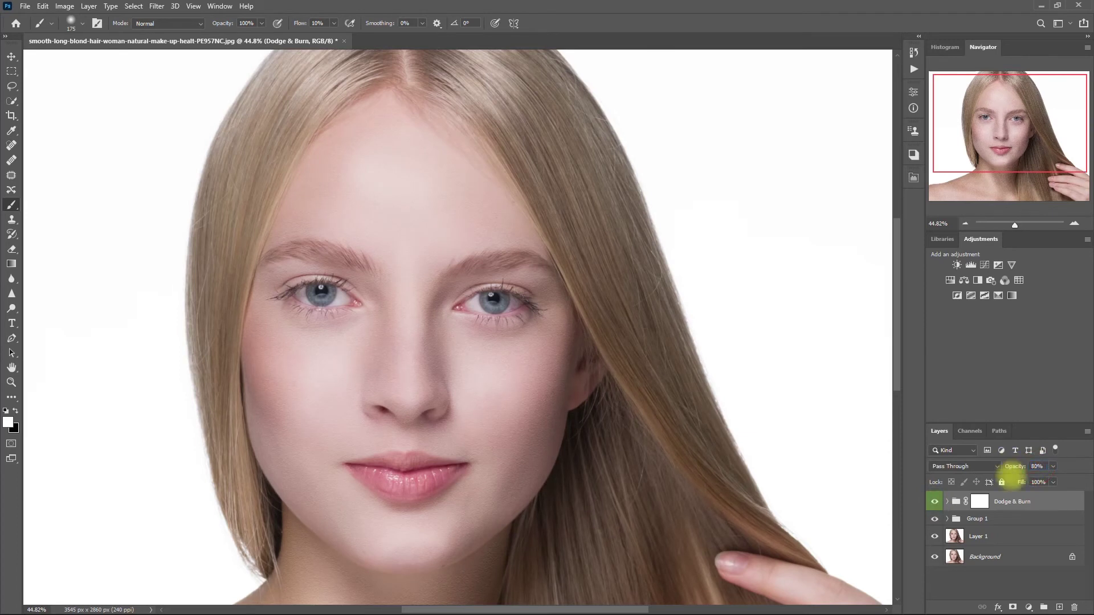
pyautogui.click(934, 501)
pyautogui.click(934, 501)
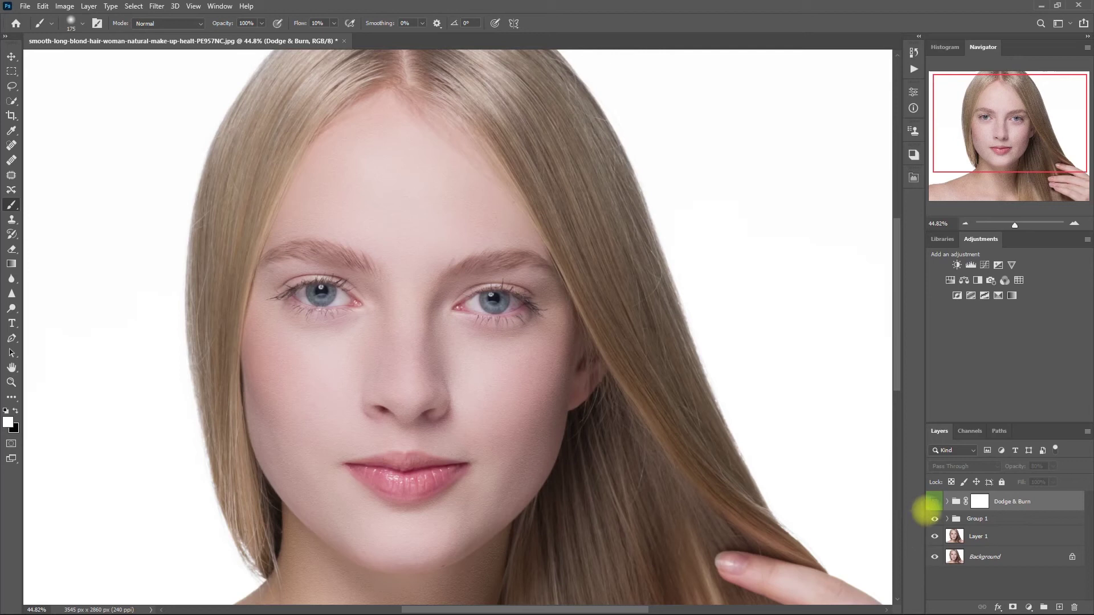
# Step: Paint in black on the Dodge & Burn group's mask to soften the effect around the chin and forehead
pyautogui.click(979, 502)
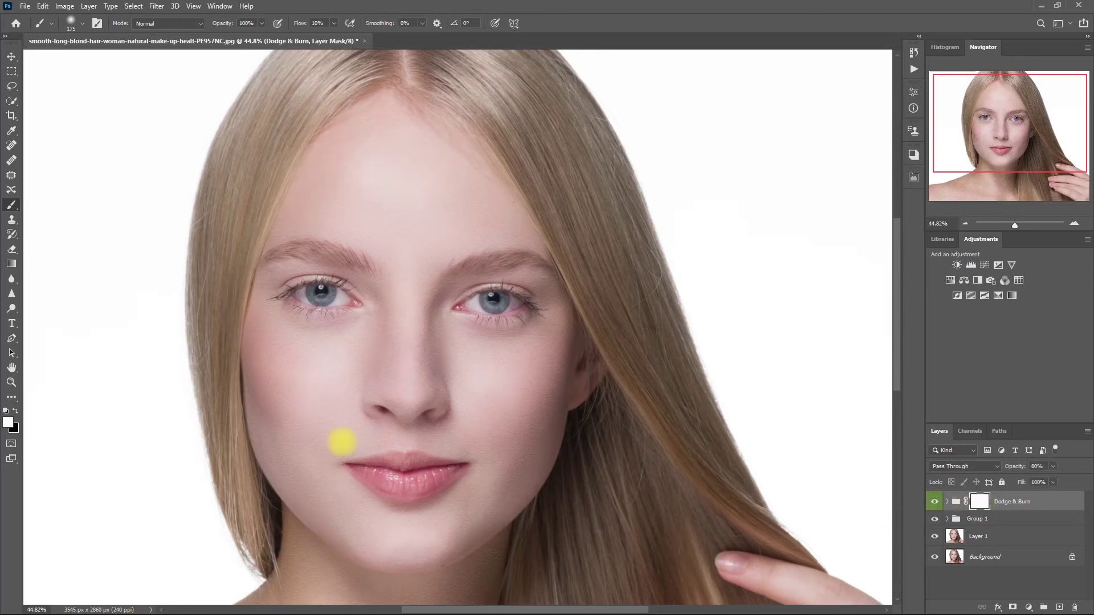
pyautogui.click(15, 410)
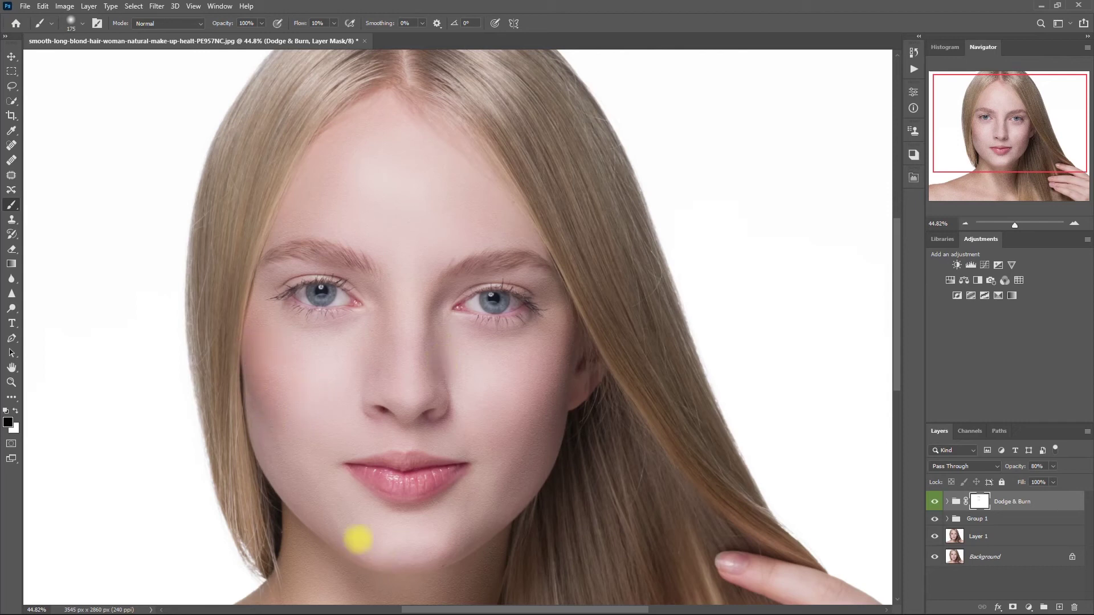
pyautogui.click(934, 502)
pyautogui.click(935, 501)
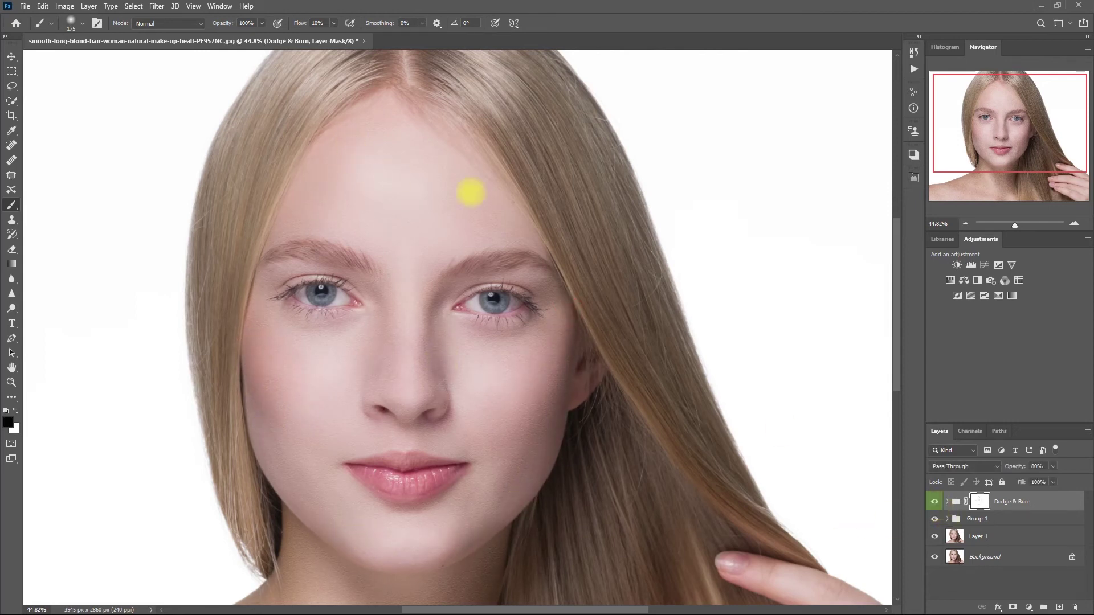
# Step: Compare the softened Dodge & Burn result on and off, both up close and at full-image view
pyautogui.click(933, 501)
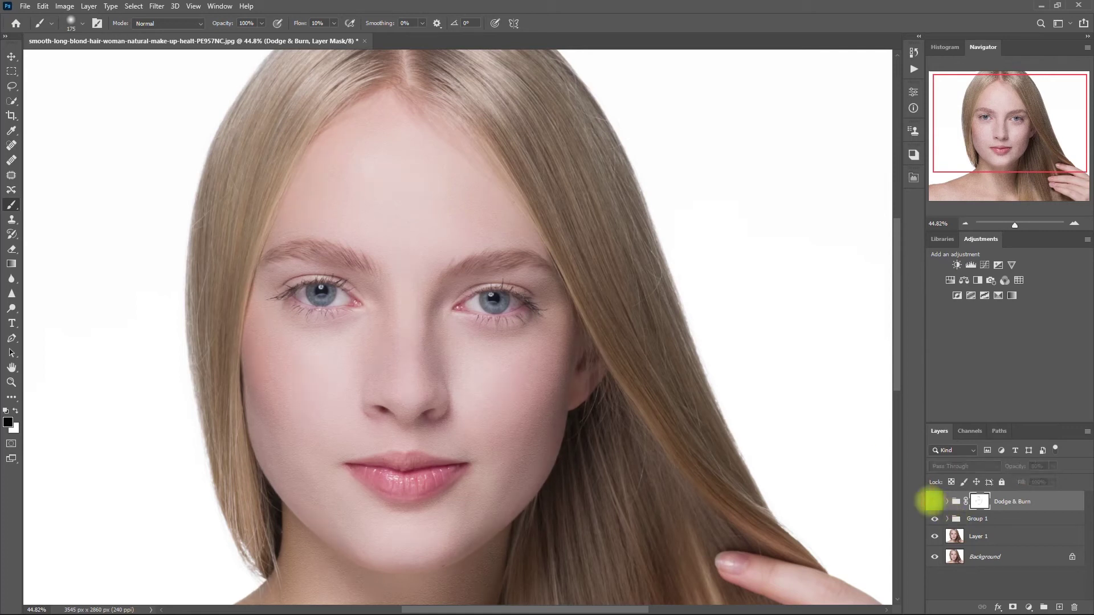
pyautogui.click(933, 502)
pyautogui.click(933, 502)
pyautogui.hotkey('ctrl', '0')
pyautogui.click(933, 502)
pyautogui.click(933, 502)
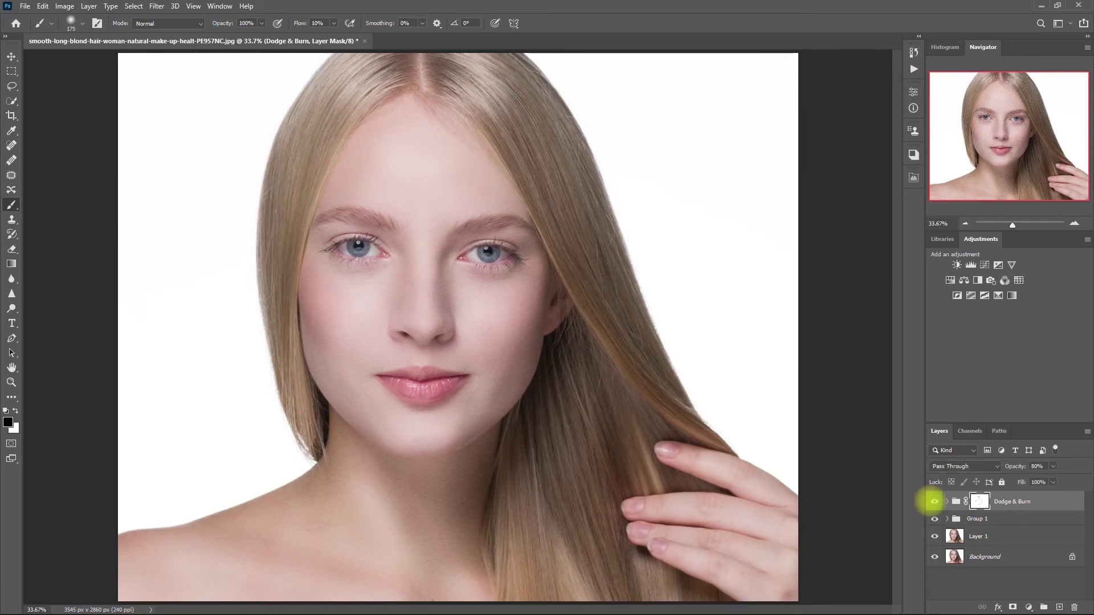
pyautogui.click(933, 501)
pyautogui.click(933, 501)
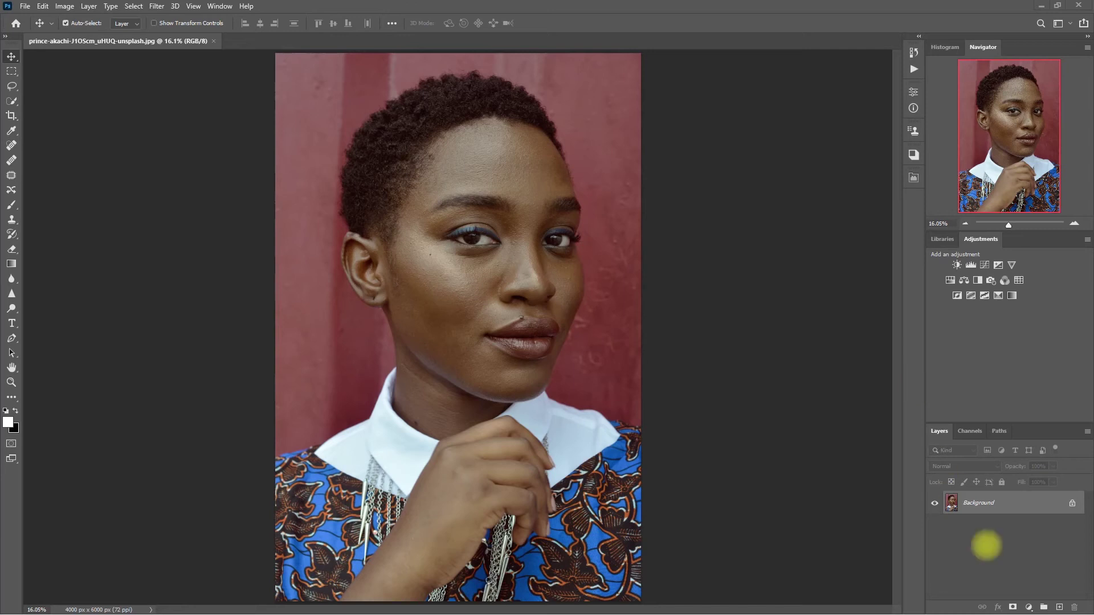
# Step: Duplicate the Background layer of the red-wall portrait and clean up facial blemishes with the Spot Healing Brush
pyautogui.hotkey('ctrl', 'j')
pyautogui.press('j')
pyautogui.scroll(5, 457, 268)
pyautogui.scroll(-2, 403, 242)
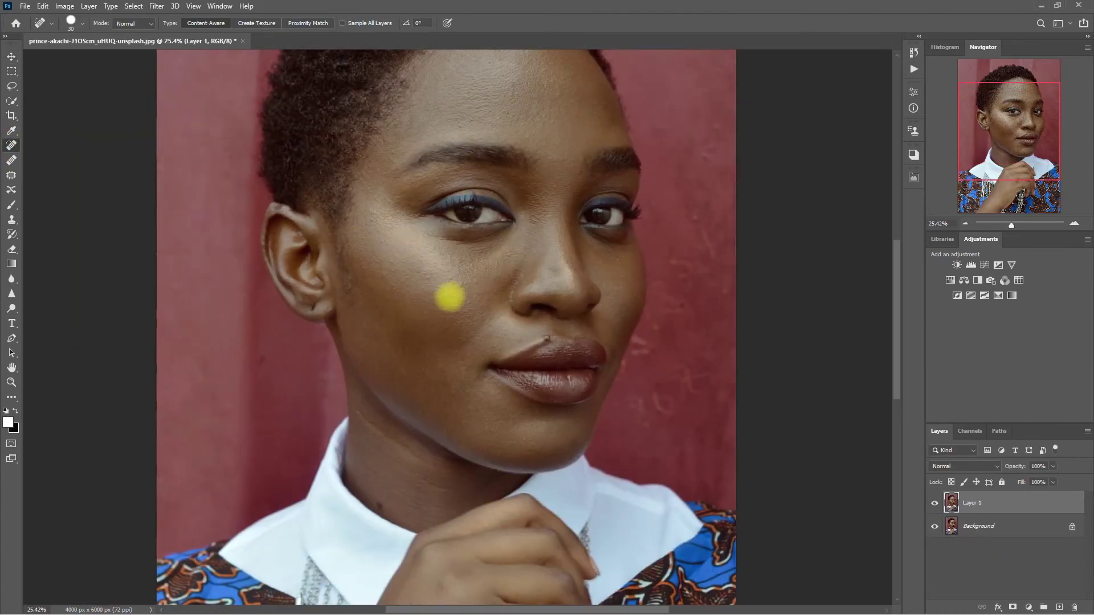
pyautogui.scroll(1, 503, 113)
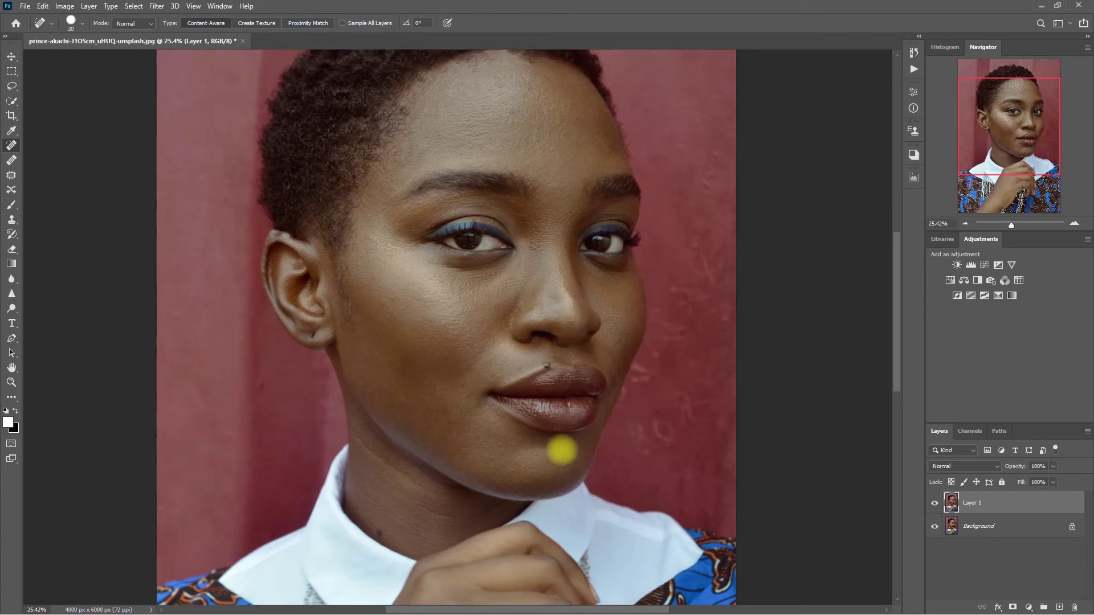
pyautogui.scroll(1, 490, 408)
pyautogui.scroll(-1, 397, 194)
pyautogui.scroll(-1, 400, 302)
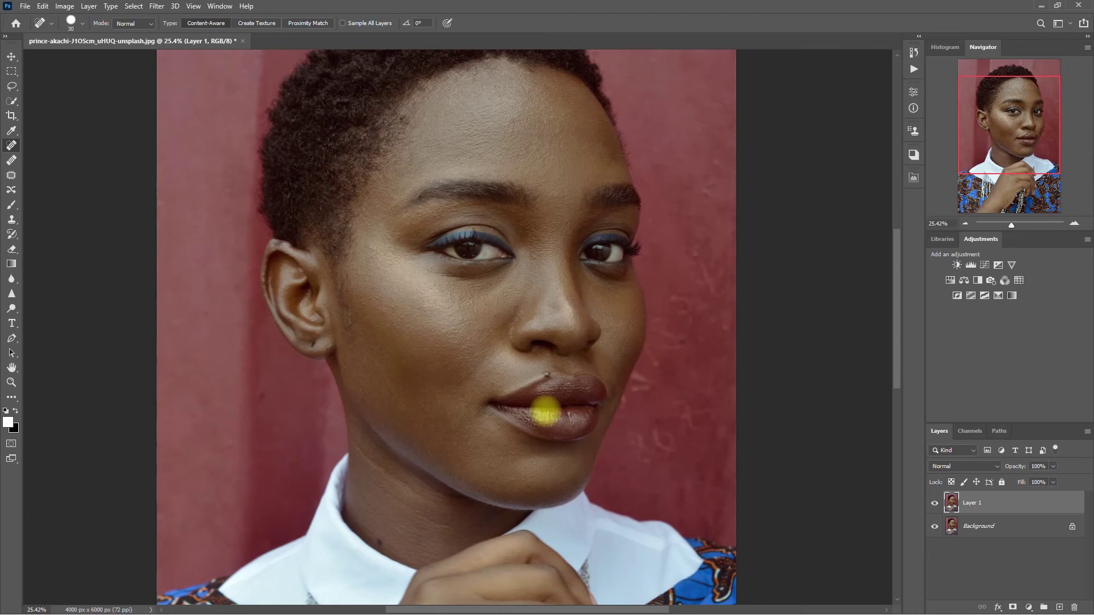
pyautogui.keyDown('alt'); pyautogui.scroll(-2, 545, 410); pyautogui.keyUp('alt')
# Step: Apply the Easy effect from Retouch Pro and paint the smoothing onto the facial skin through its mask
pyautogui.click(912, 177)
pyautogui.click(759, 270)
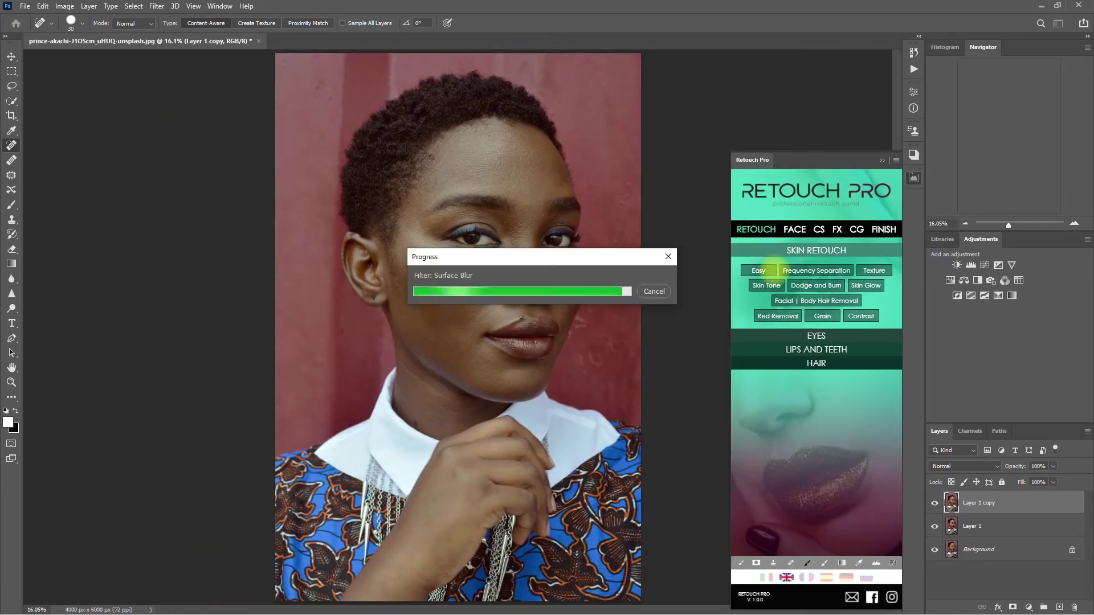
pyautogui.moveTo(486, 135)
pyautogui.mouseDown()
pyautogui.moveTo(554, 190)
pyautogui.moveTo(412, 251)
pyautogui.moveTo(414, 326)
pyautogui.moveTo(513, 387)
pyautogui.moveTo(484, 325)
pyautogui.moveTo(542, 331)
pyautogui.moveTo(563, 275)
pyautogui.moveTo(543, 190)
pyautogui.moveTo(522, 167)
pyautogui.moveTo(430, 288)
pyautogui.moveTo(445, 316)
pyautogui.moveTo(552, 293)
pyautogui.moveTo(541, 165)
pyautogui.moveTo(421, 394)
pyautogui.mouseUp()
pyautogui.press('[')
pyautogui.press('[')
pyautogui.press('[')
pyautogui.press('[')
pyautogui.press('[')
pyautogui.press('[')
pyautogui.press('[')
pyautogui.press('[')
# Step: Paint in black on the Easy mask to take the smoothing off the lips
pyautogui.press('x')
pyautogui.press(']')
pyautogui.press(']')
pyautogui.press(']')
pyautogui.moveTo(522, 320)
pyautogui.mouseDown()
pyautogui.moveTo(528, 347)
pyautogui.moveTo(549, 344)
pyautogui.moveTo(536, 349)
pyautogui.moveTo(532, 319)
pyautogui.mouseUp()
# Step: Lower the Easy layer's opacity to 50% and toggle its visibility to compare the skin up close
pyautogui.moveTo(1015, 466); pyautogui.dragTo(934, 503)
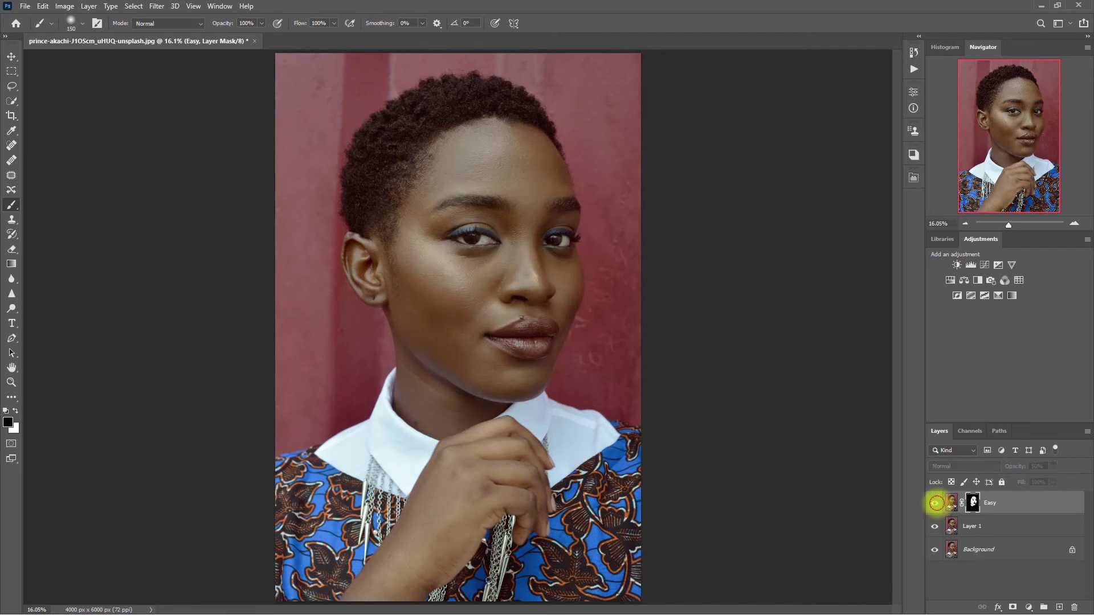
pyautogui.hotkey('ctrl', '+')
pyautogui.click(934, 503)
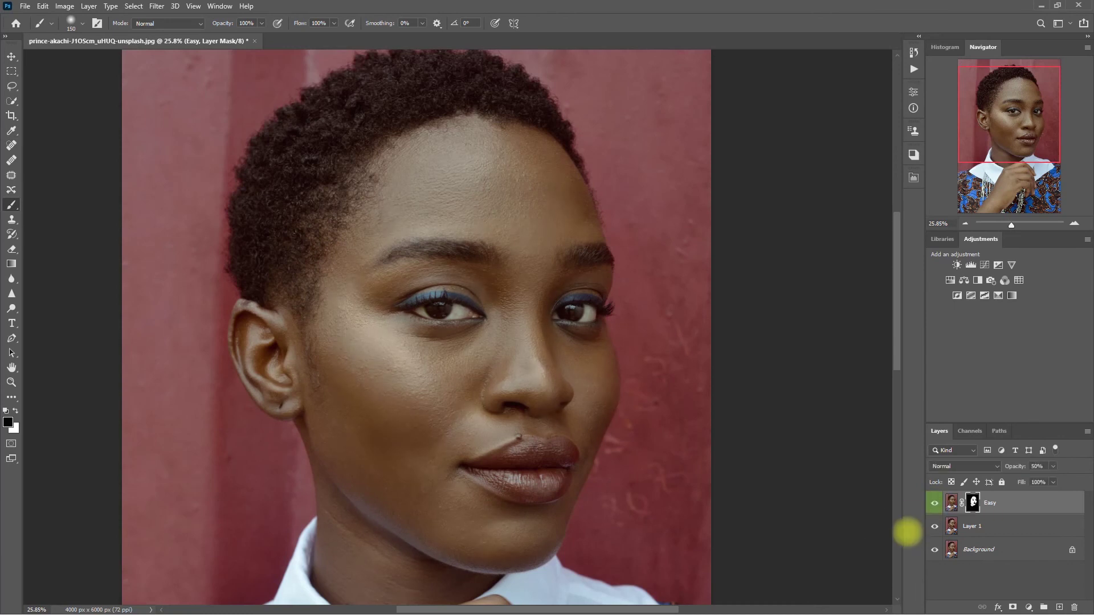
# Step: Apply the Dodge and Burn effect from Retouch Pro, expand its group and select the Dodge layer's mask
pyautogui.click(913, 177)
pyautogui.click(830, 286)
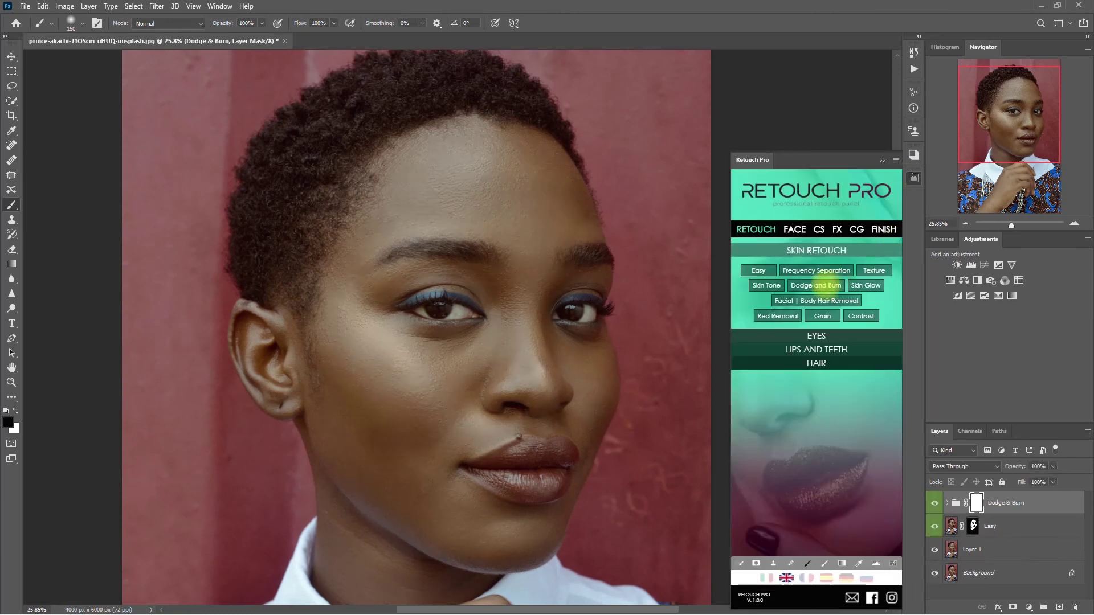
pyautogui.click(947, 503)
pyautogui.click(987, 518)
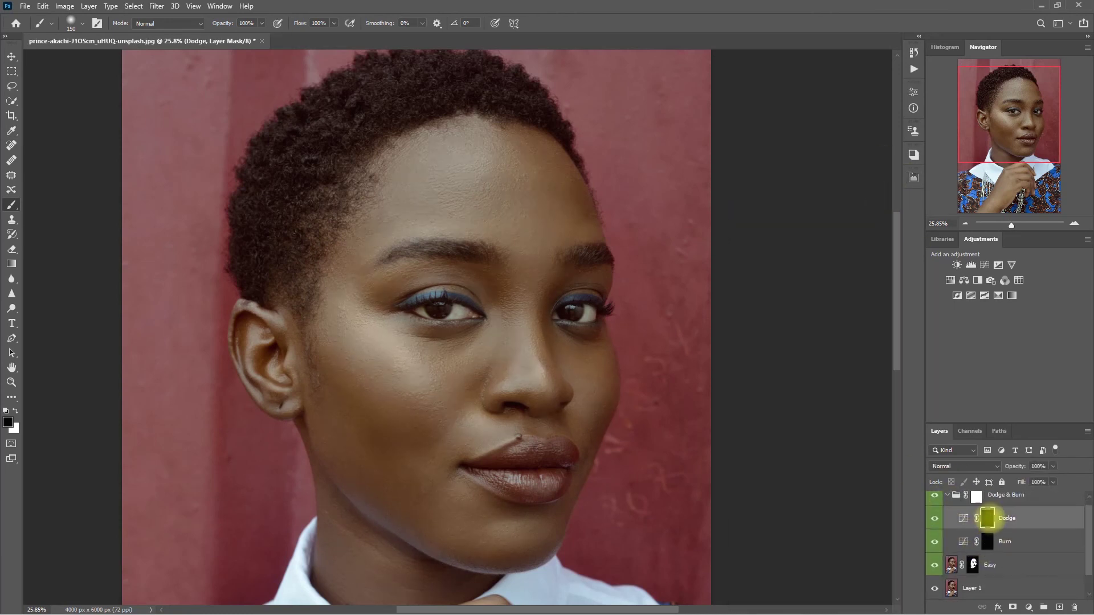
# Step: Set the brush flow to 10% and paint white on the Dodge mask to brighten the forehead and cheek highlights
pyautogui.click(333, 22)
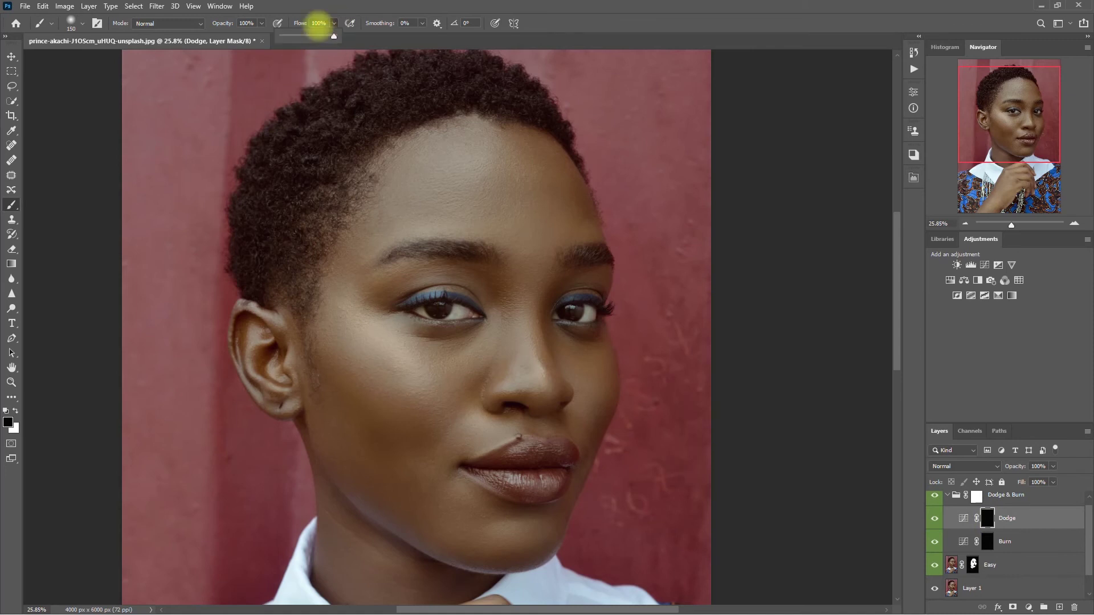
pyautogui.press(']')
pyautogui.press(']')
pyautogui.press(']')
pyautogui.press(']')
pyautogui.press(']')
pyautogui.moveTo(325, 347)
pyautogui.mouseDown()
pyautogui.moveTo(386, 349)
pyautogui.moveTo(363, 332)
pyautogui.mouseUp()
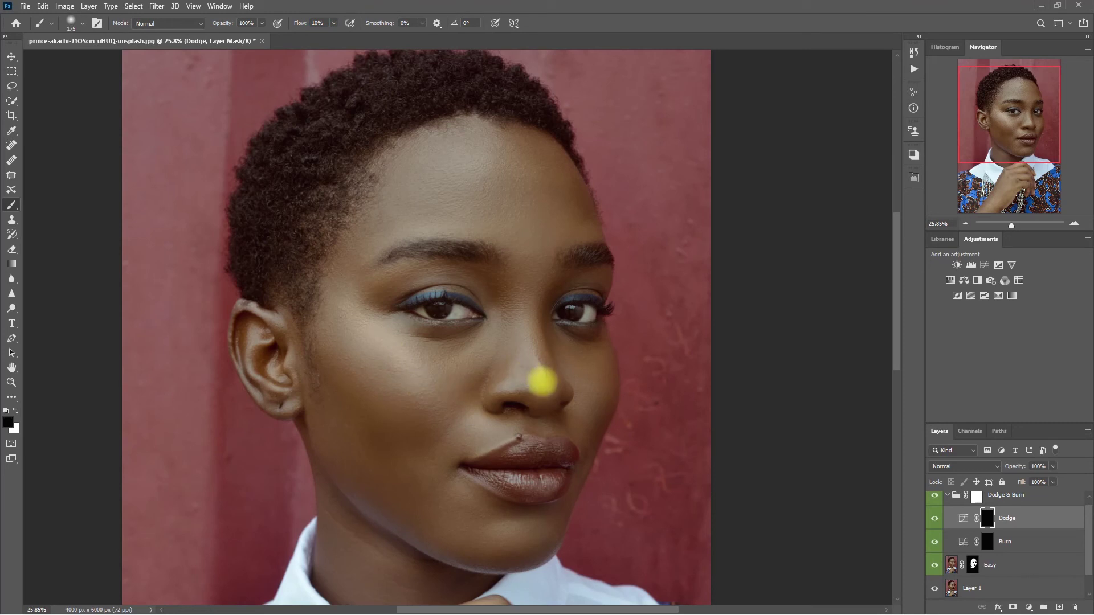
pyautogui.click(333, 24)
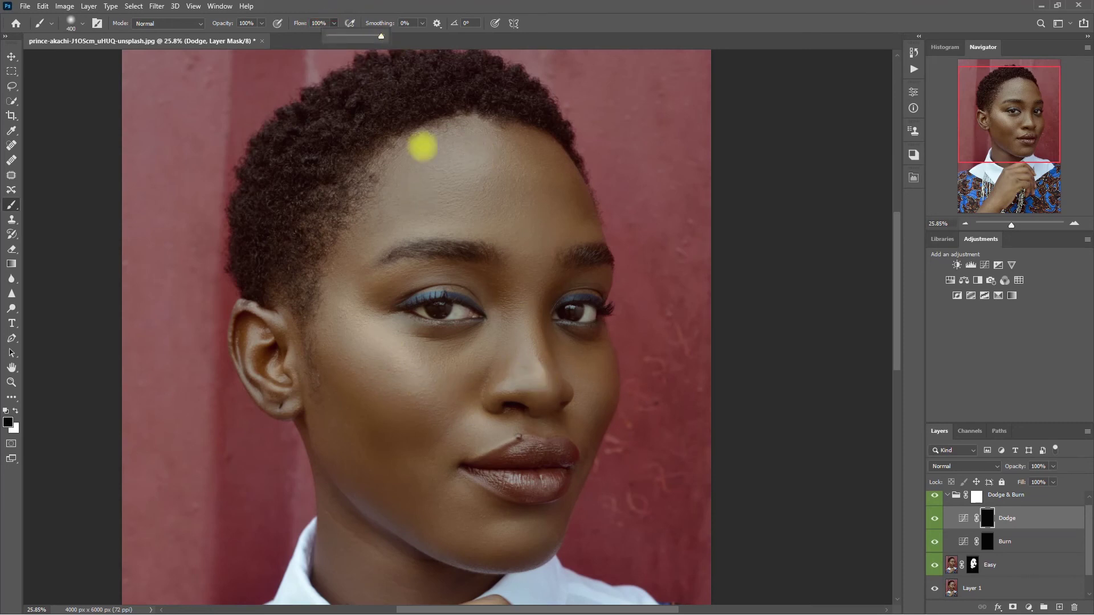
pyautogui.press('x')
pyautogui.press('[')
pyautogui.press('[')
pyautogui.press('[')
pyautogui.press('[')
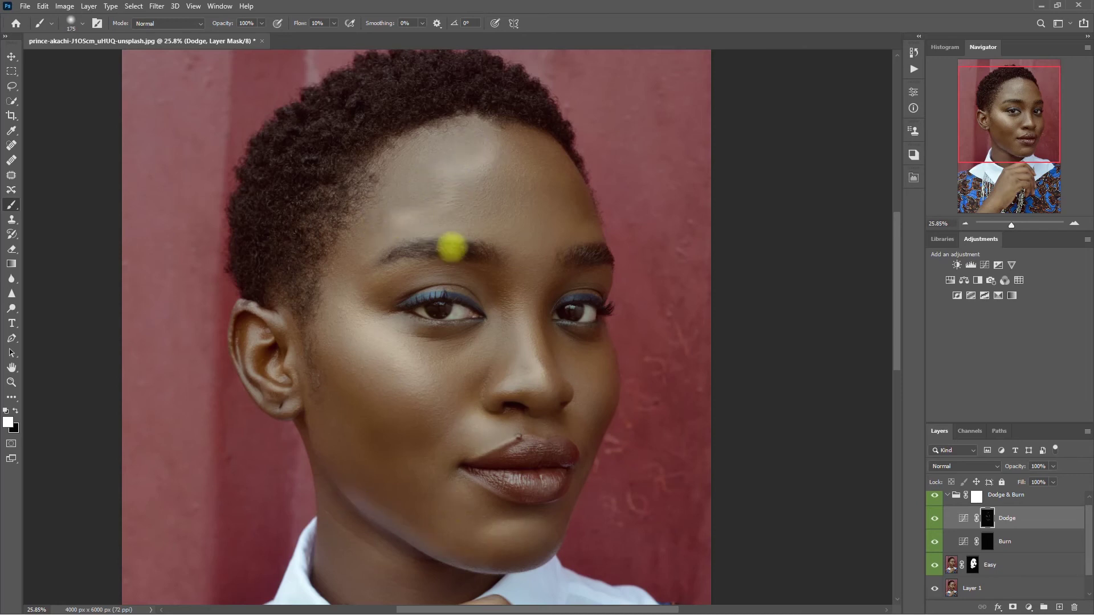
# Step: Paint white on the Burn layer's mask to deepen the shadows along the face contours and around the nose and eyes
pyautogui.click(988, 542)
pyautogui.press(']')
pyautogui.press(']')
pyautogui.press(']')
pyautogui.press(']')
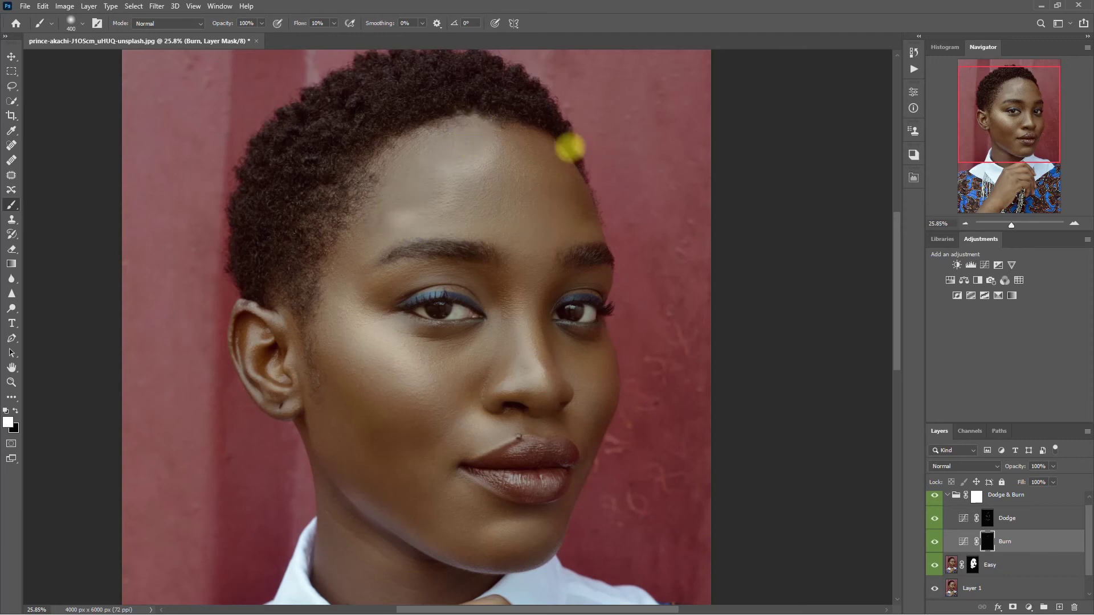
pyautogui.moveTo(610, 402); pyautogui.dragTo(608, 460)
pyautogui.press(']')
pyautogui.press('[')
pyautogui.press('[')
pyautogui.press('[')
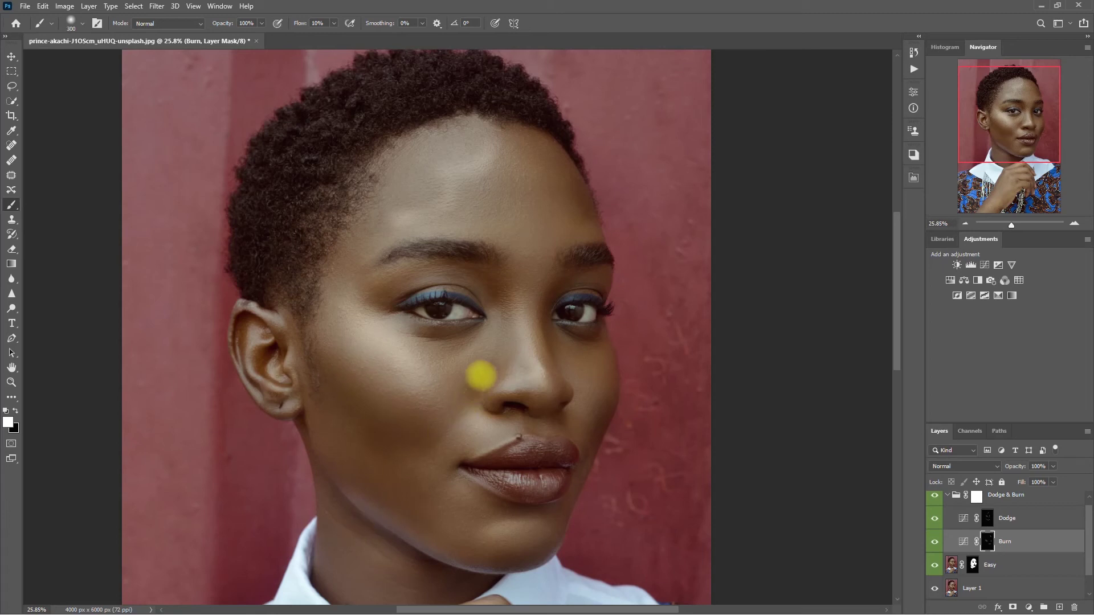
pyautogui.moveTo(558, 279); pyautogui.dragTo(551, 310)
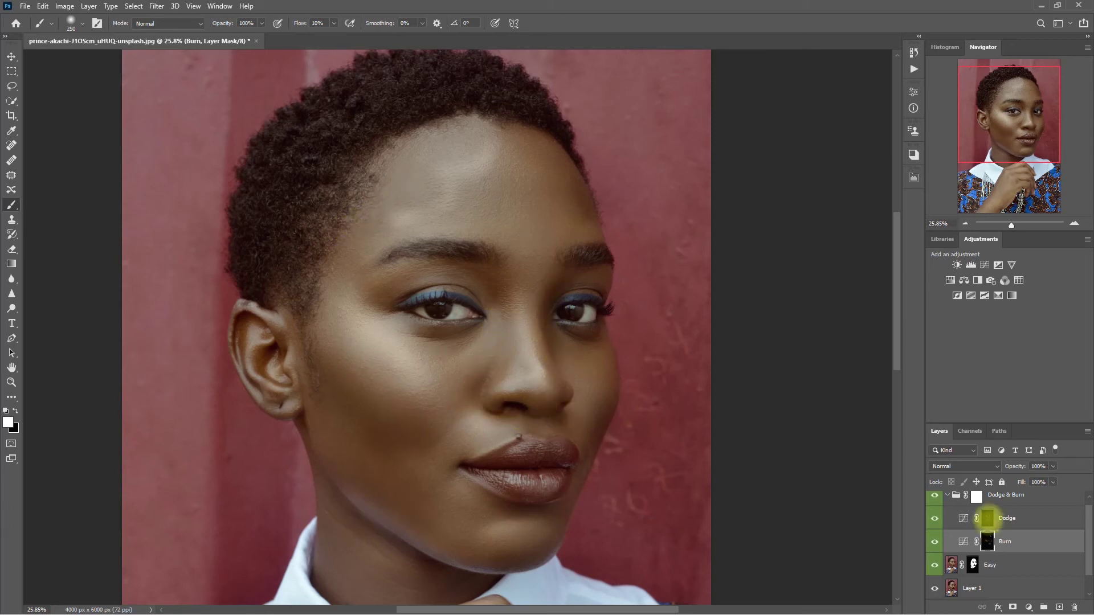
# Step: Soften the forehead highlights with black on the Dodge mask, and build broader highlights in white with a brush size of 600
pyautogui.click(985, 518)
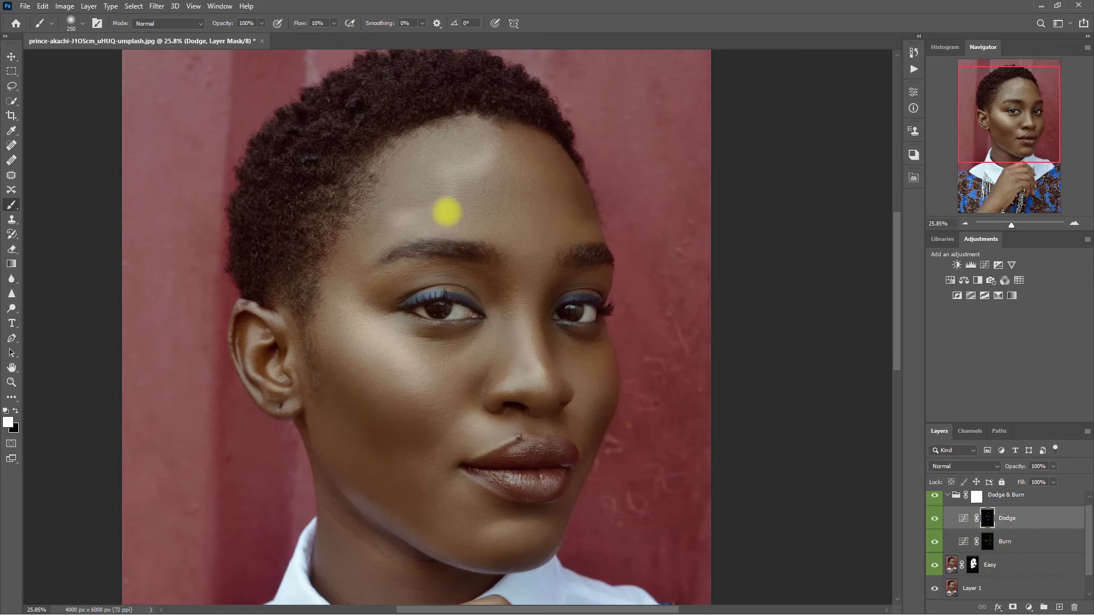
pyautogui.press('x')
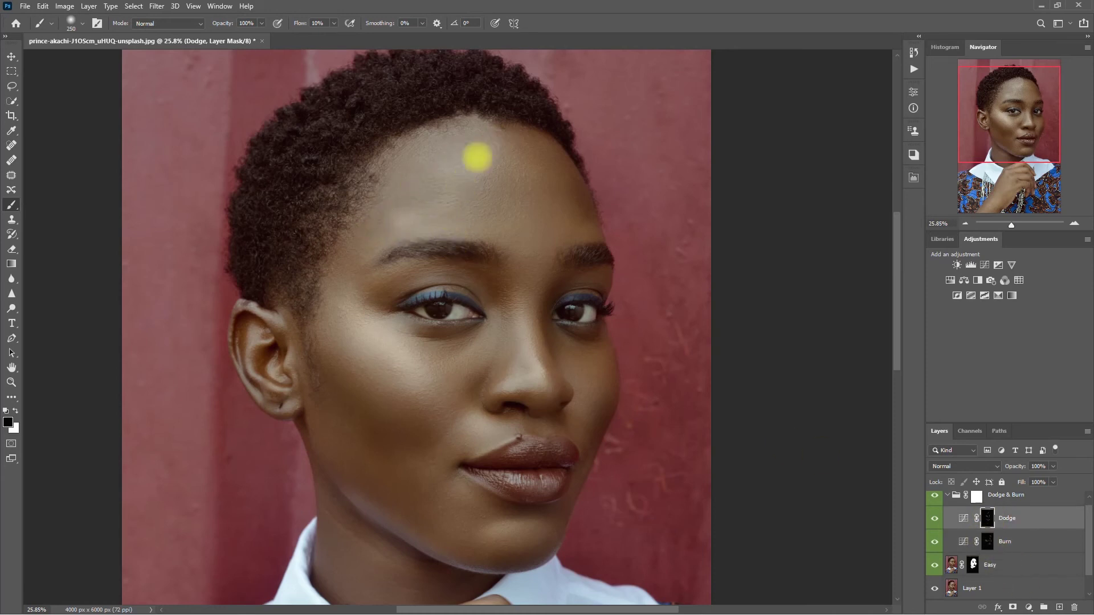
pyautogui.moveTo(432, 200)
pyautogui.mouseDown()
pyautogui.moveTo(496, 142)
pyautogui.moveTo(393, 224)
pyautogui.mouseUp()
pyautogui.press('x')
pyautogui.press(']')
pyautogui.press(']')
pyautogui.press(']')
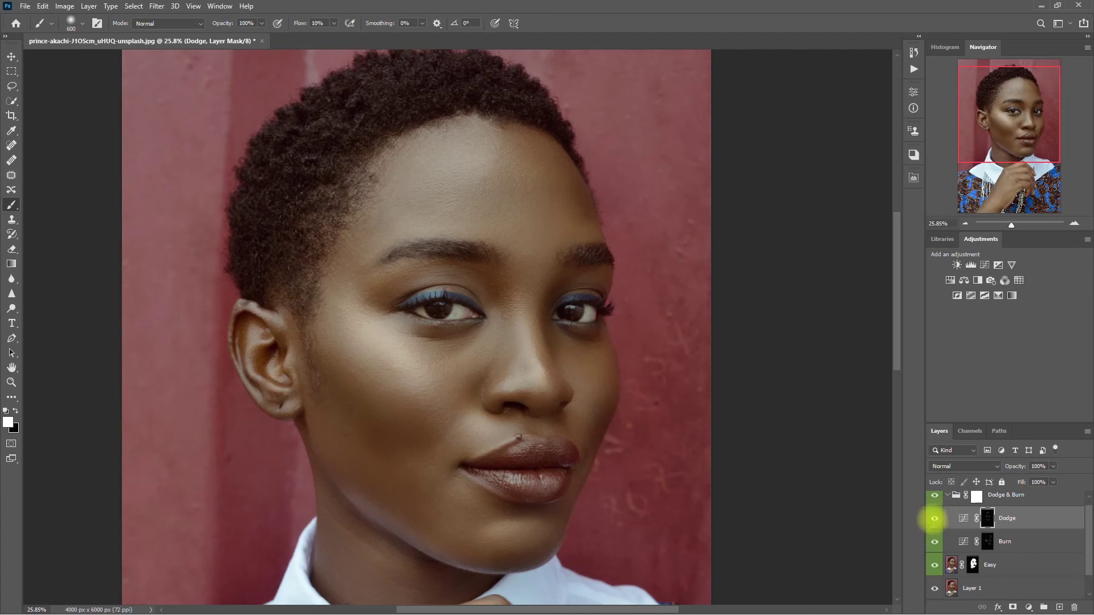
# Step: Toggle the visibility of the Dodge and Burn layers one at a time to compare their effect on the face
pyautogui.click(932, 518)
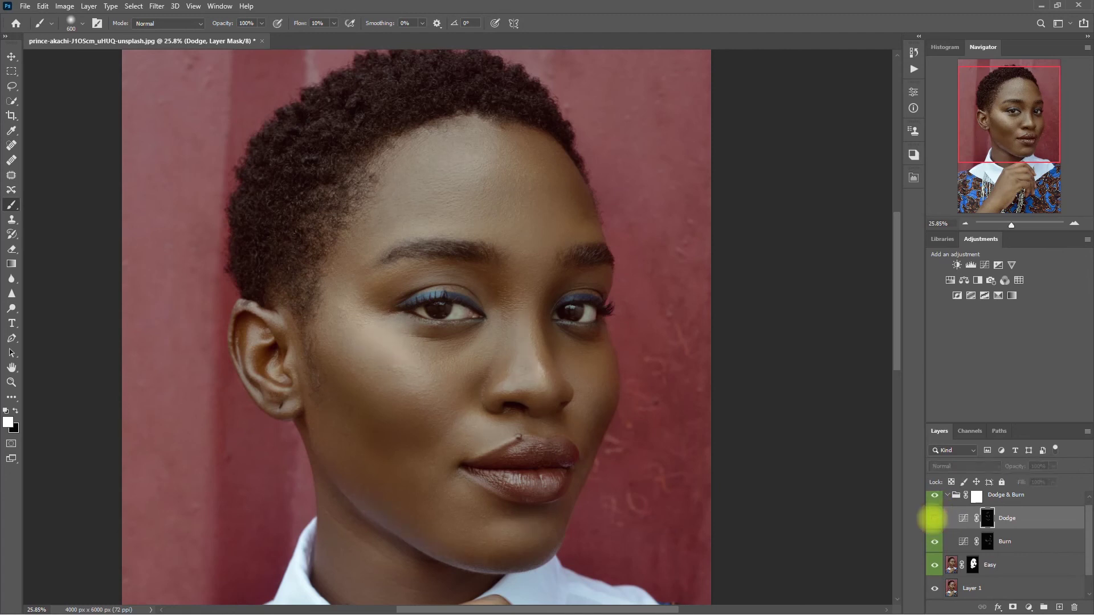
pyautogui.click(933, 518)
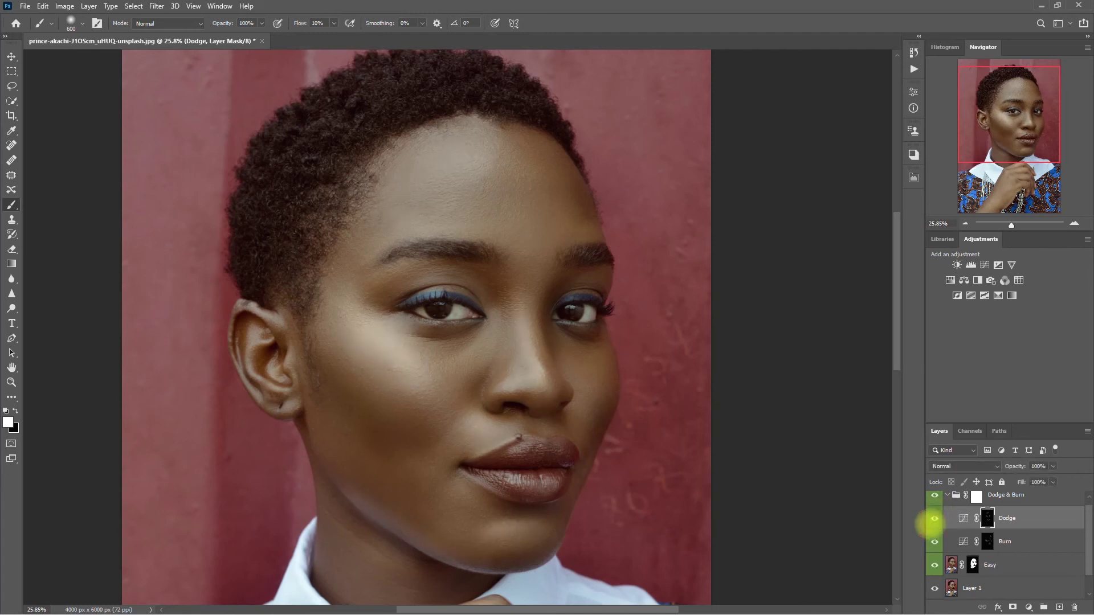
pyautogui.click(935, 544)
pyautogui.click(934, 542)
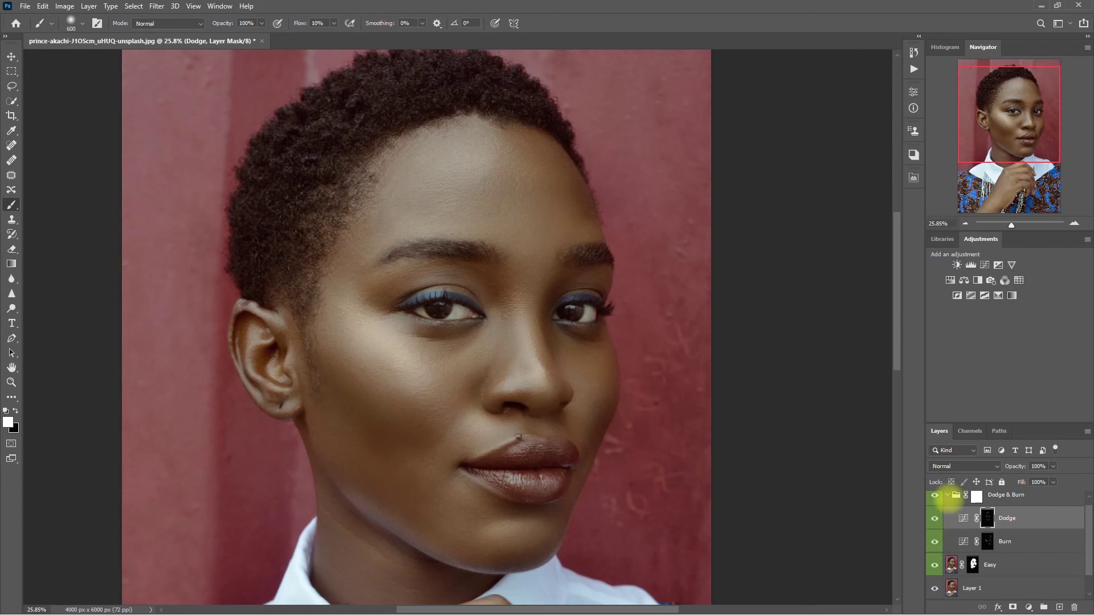
# Step: Collapse the Dodge & Burn group and toggle its visibility to compare the face with and without the effect
pyautogui.click(947, 494)
pyautogui.click(934, 502)
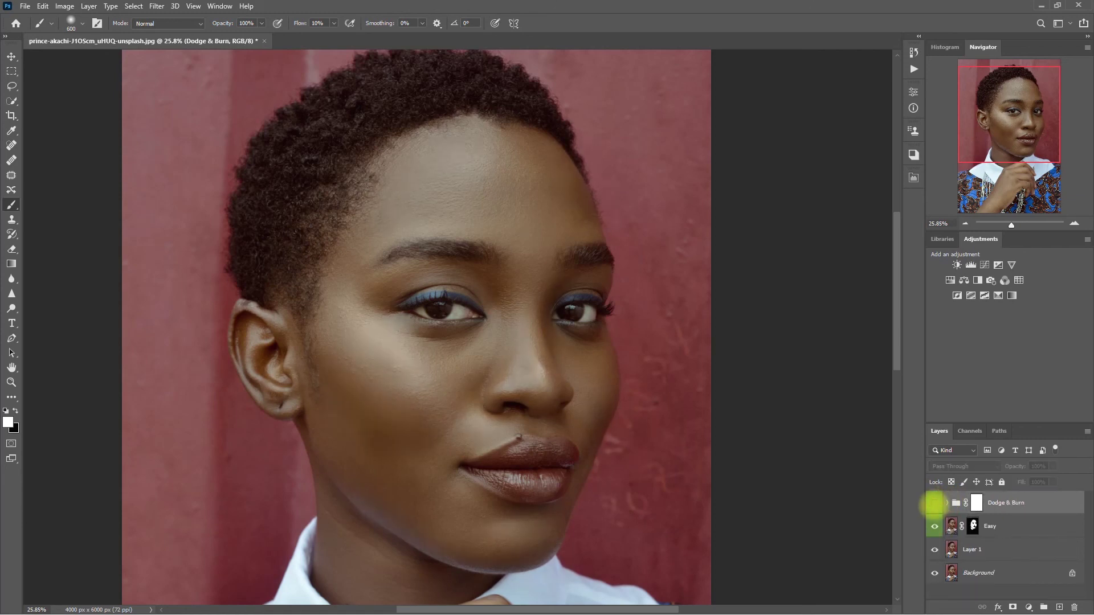
pyautogui.click(934, 503)
pyautogui.click(935, 503)
pyautogui.click(934, 503)
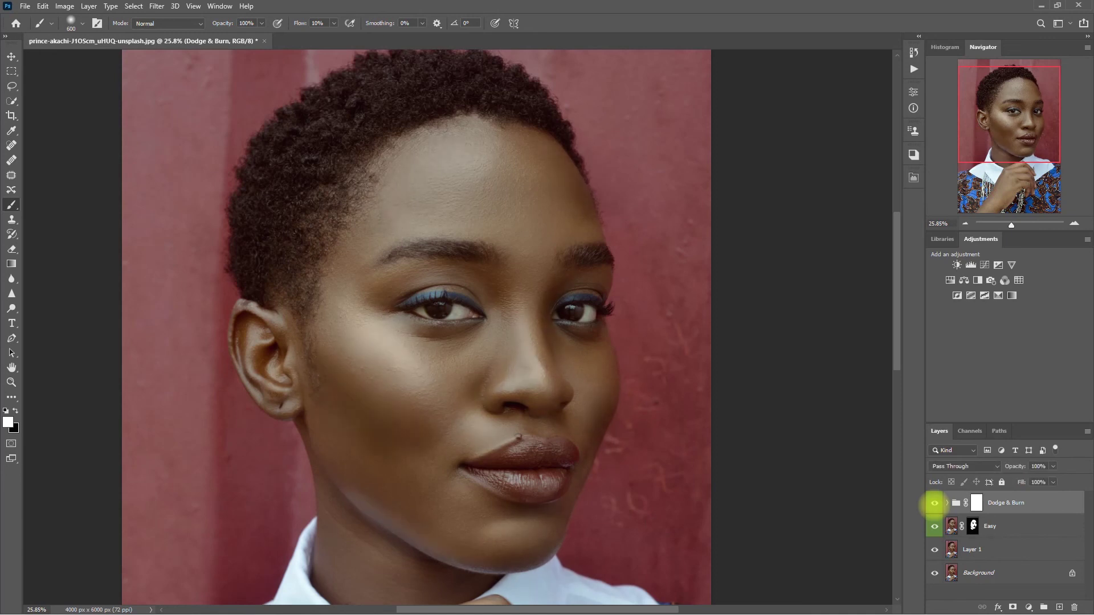